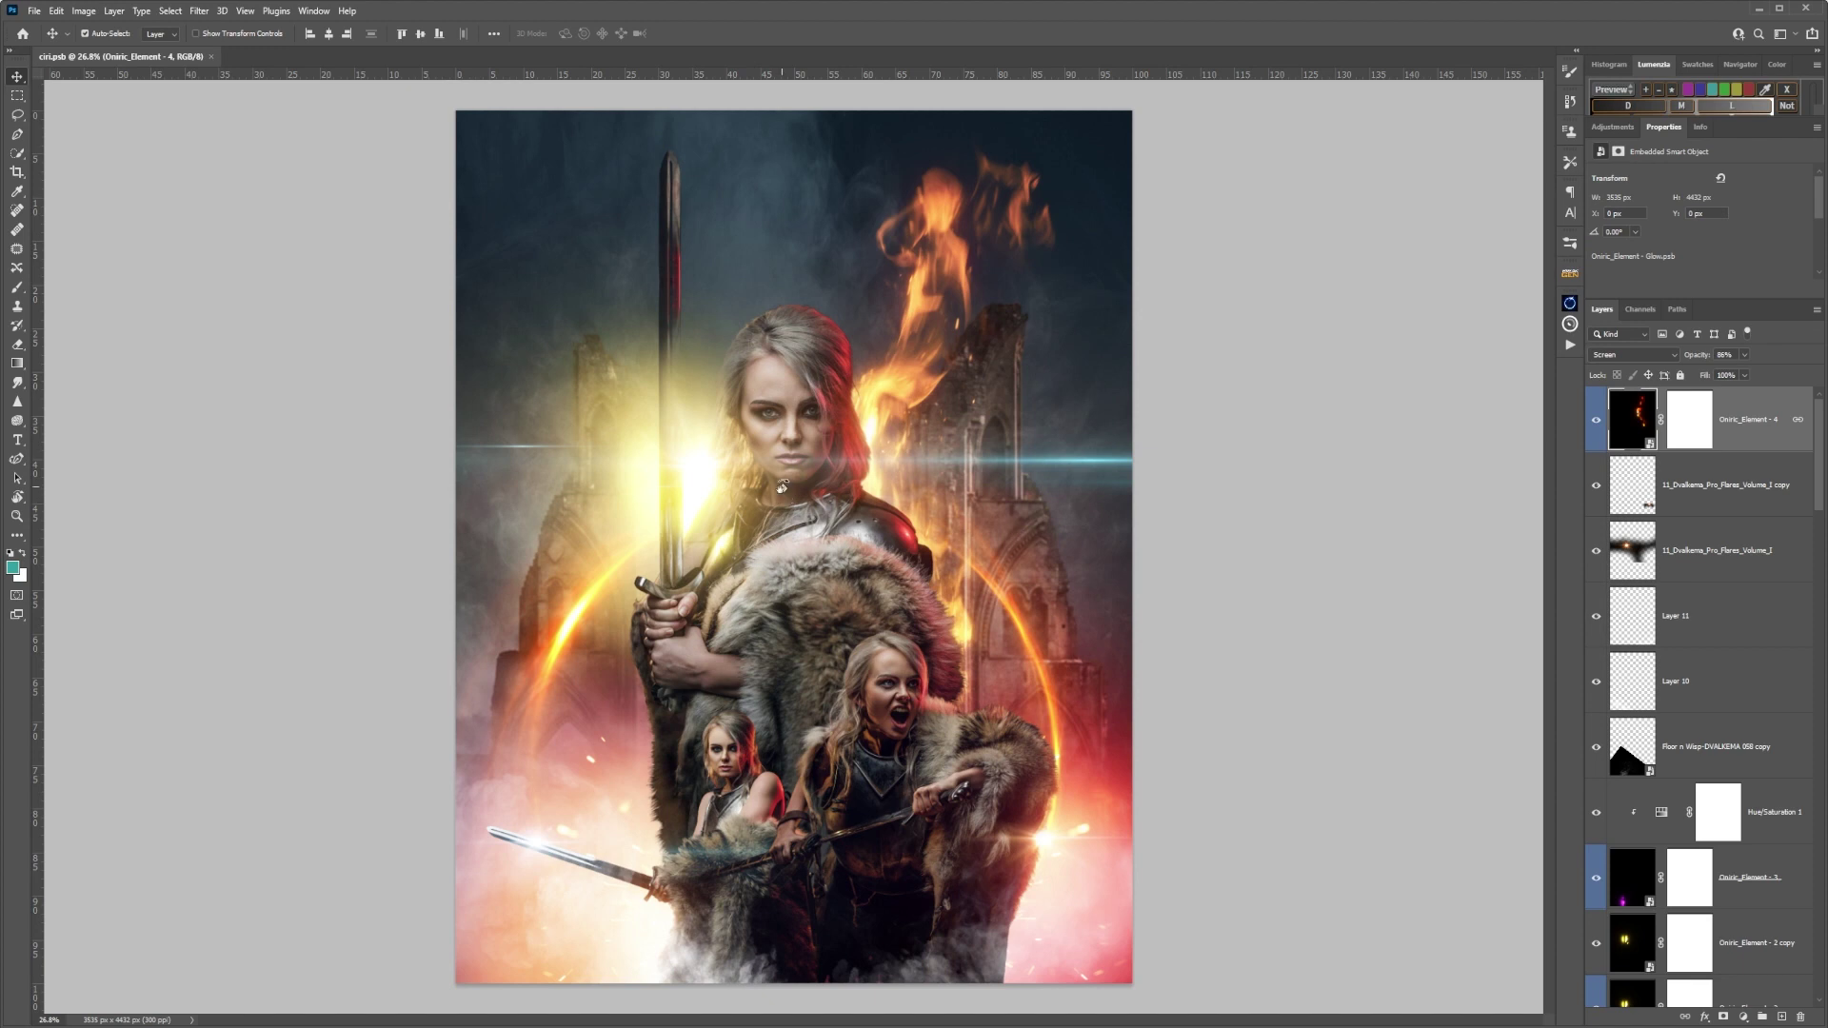
Tilt the composite view with Rotate View, zoom in close, then reset the rotation upright.
{"action": "key", "text": "r"}
{"action": "left_click_drag", "start_coordinate": [782, 490], "coordinate": [753, 526]}
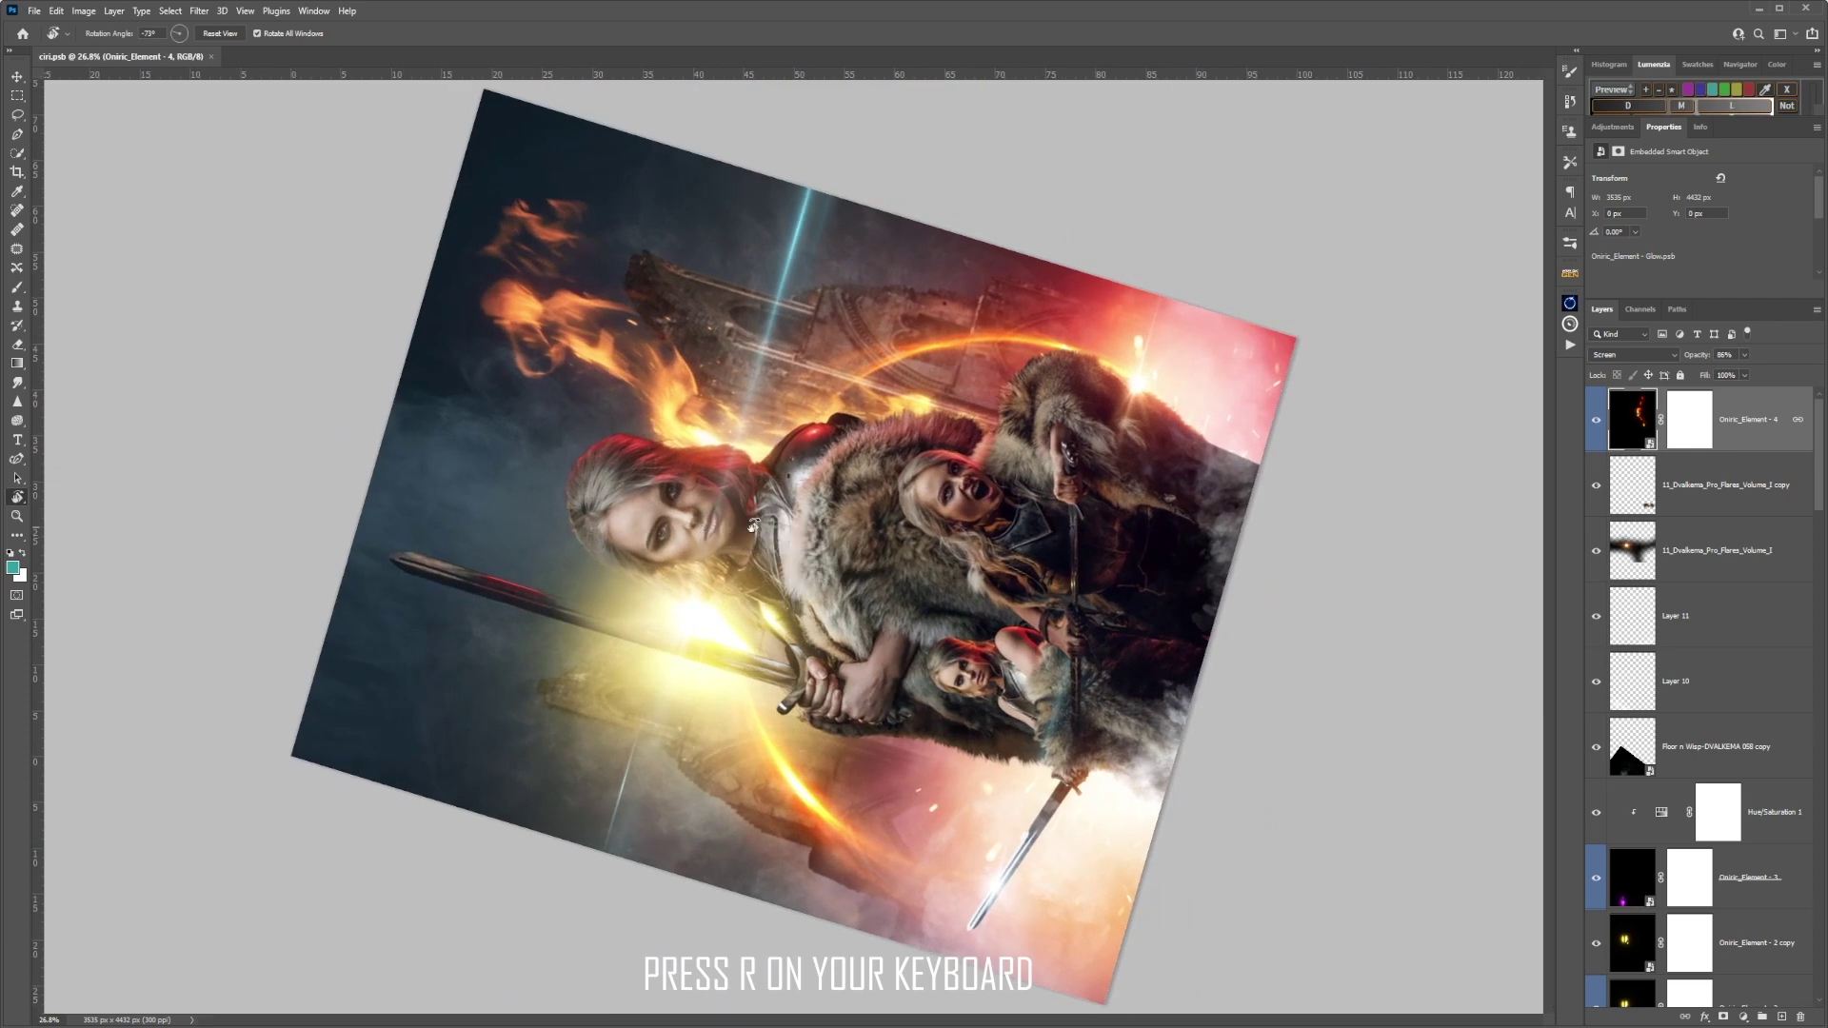
{"action": "key", "text": "z"}
{"action": "left_click_drag", "start_coordinate": [803, 291], "coordinate": [922, 307]}
{"action": "scroll", "coordinate": [923, 308], "scroll_direction": "down", "scroll_amount": 10}
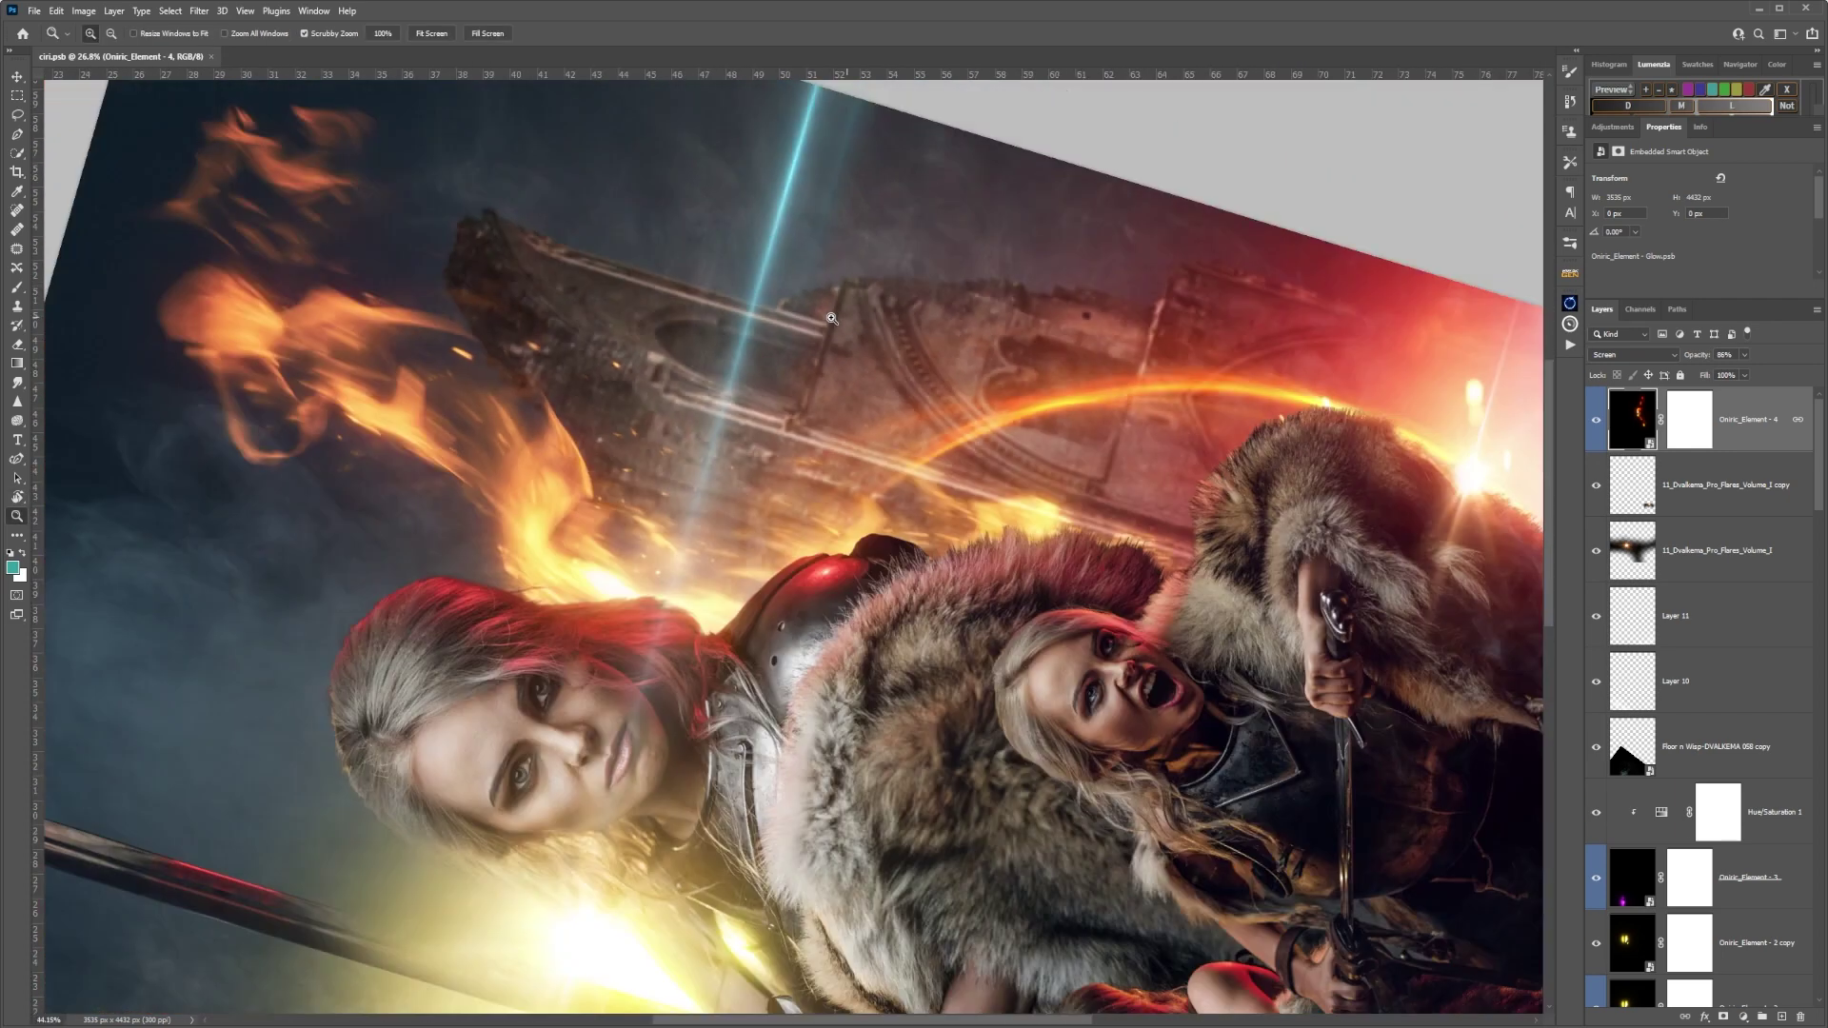
{"action": "key", "text": "r"}
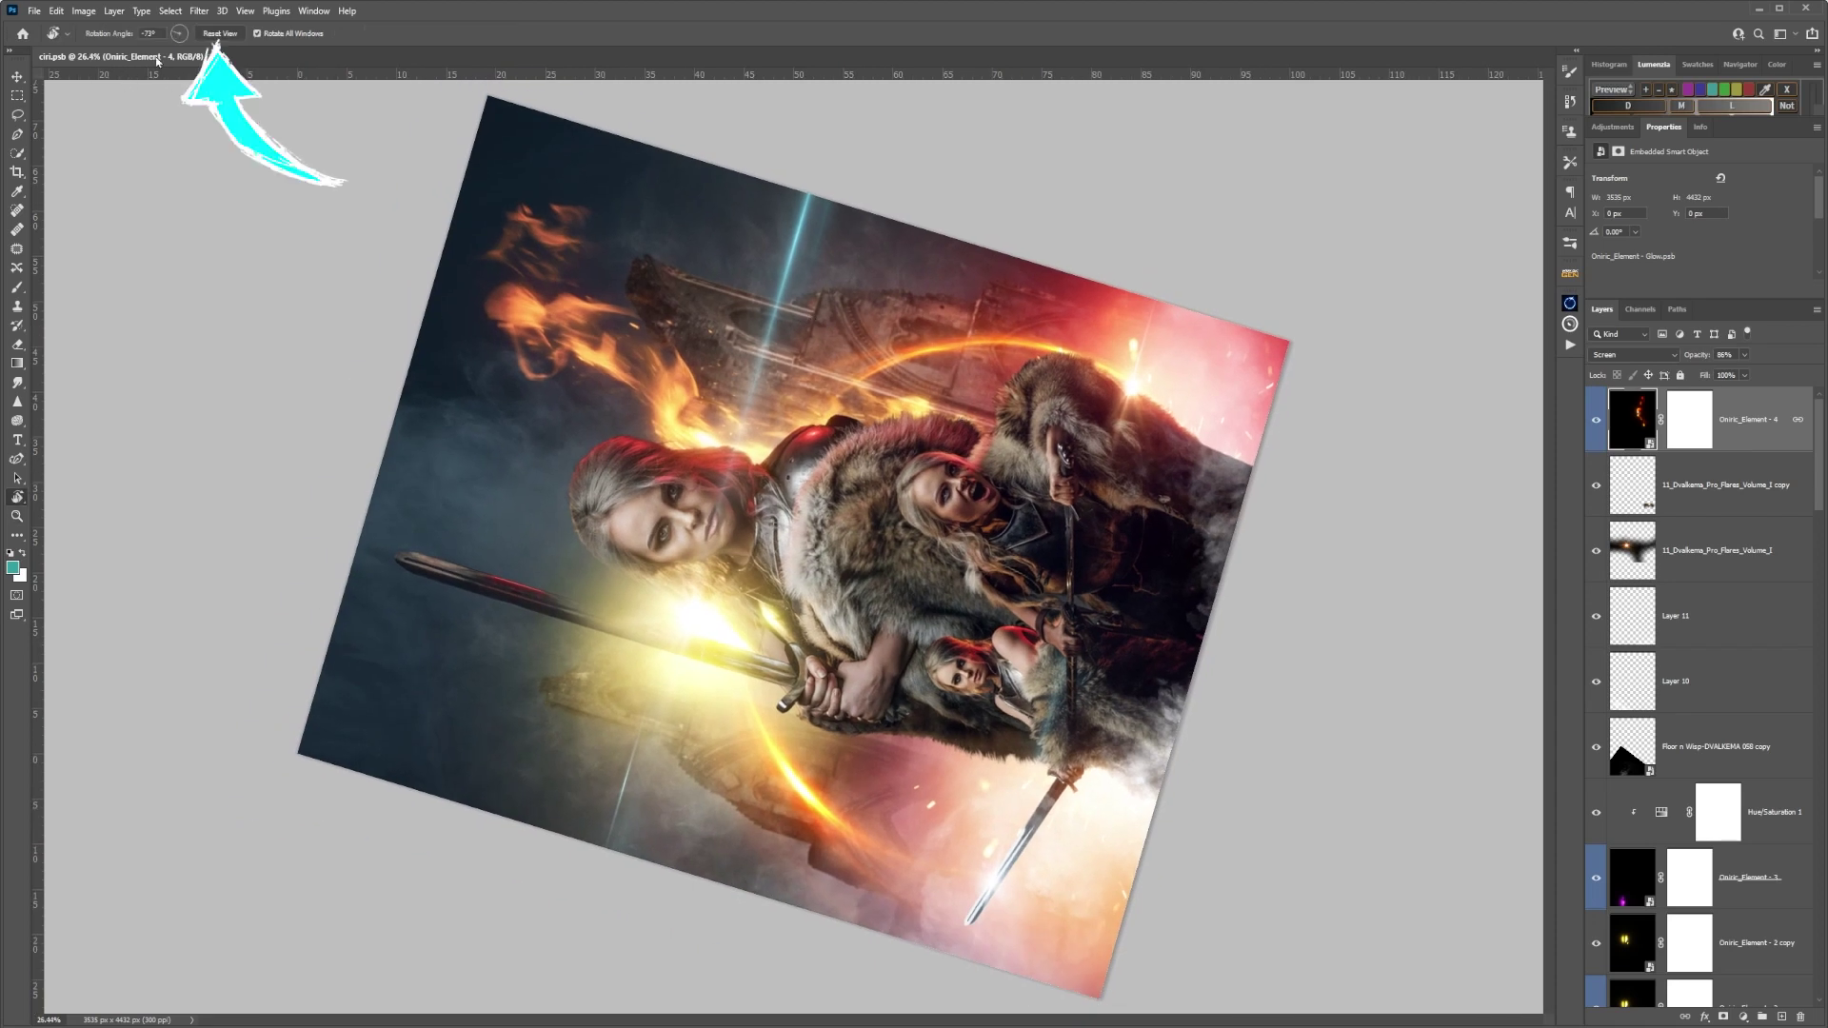
{"action": "left_click", "coordinate": [219, 35]}
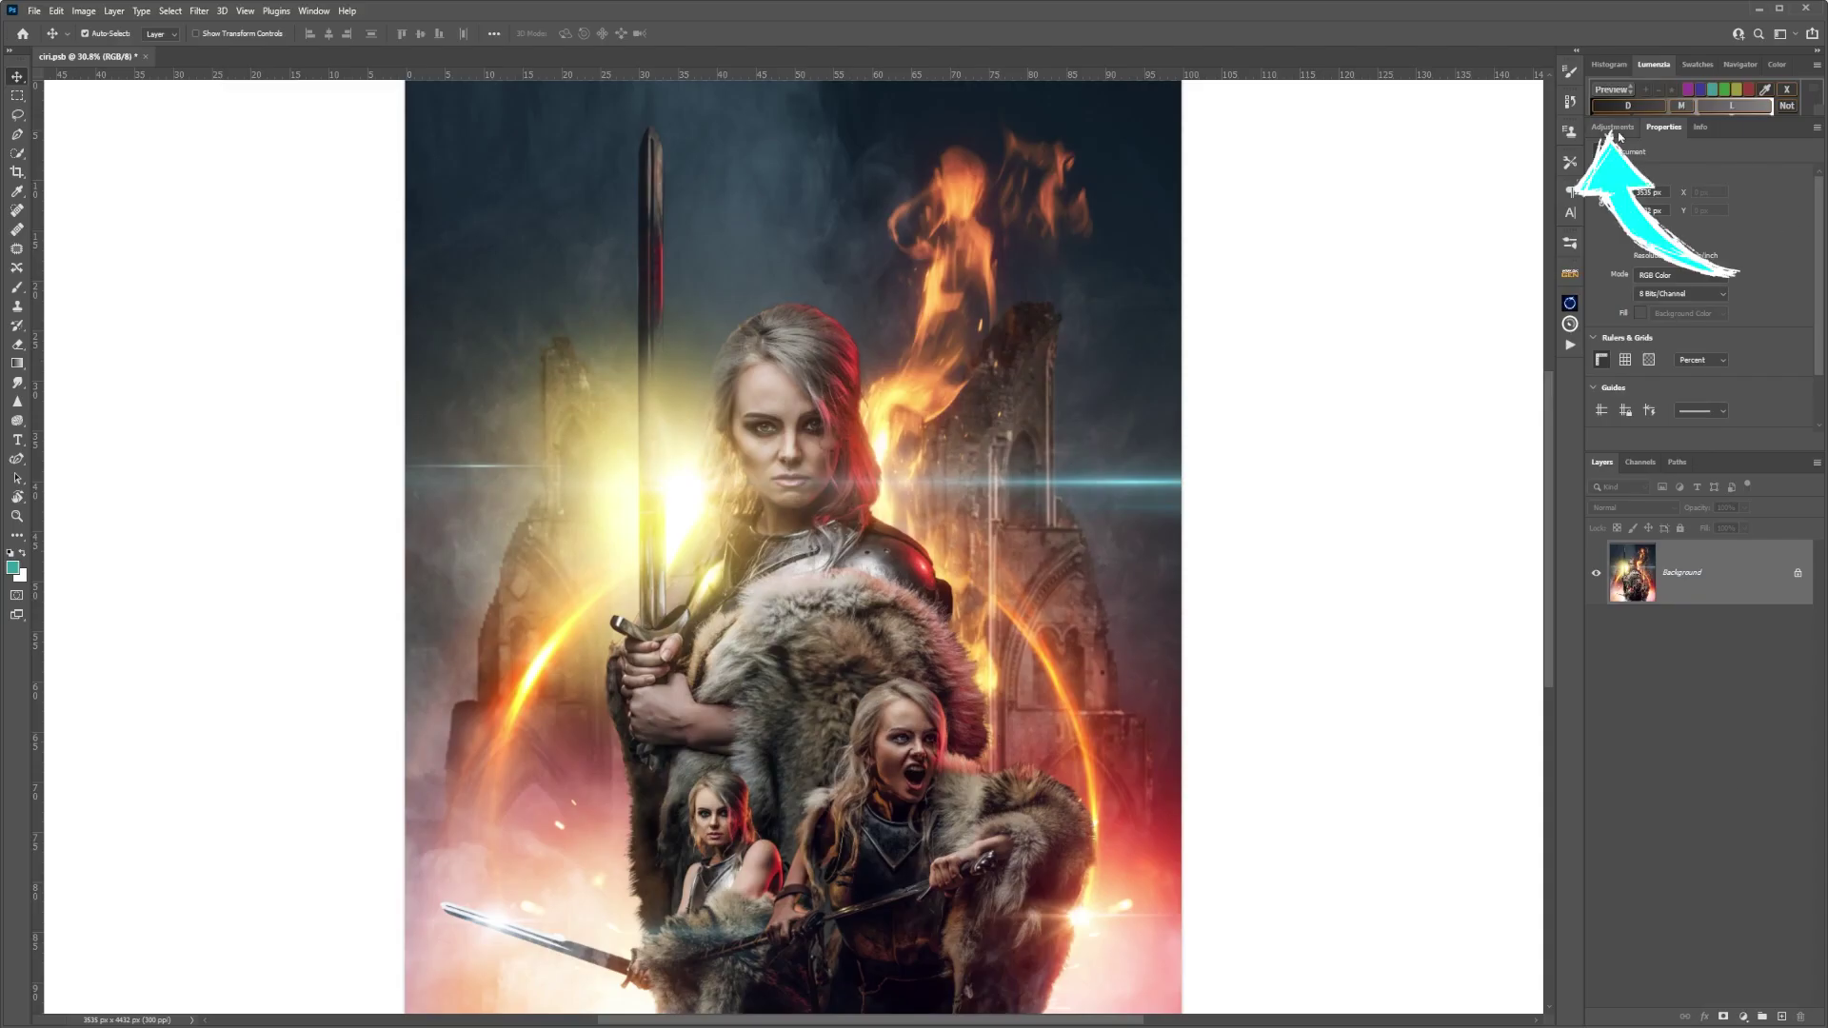
Add a Black & White adjustment layer with Blues at 16, blended in Luminosity mode.
{"action": "left_click", "coordinate": [1613, 126]}
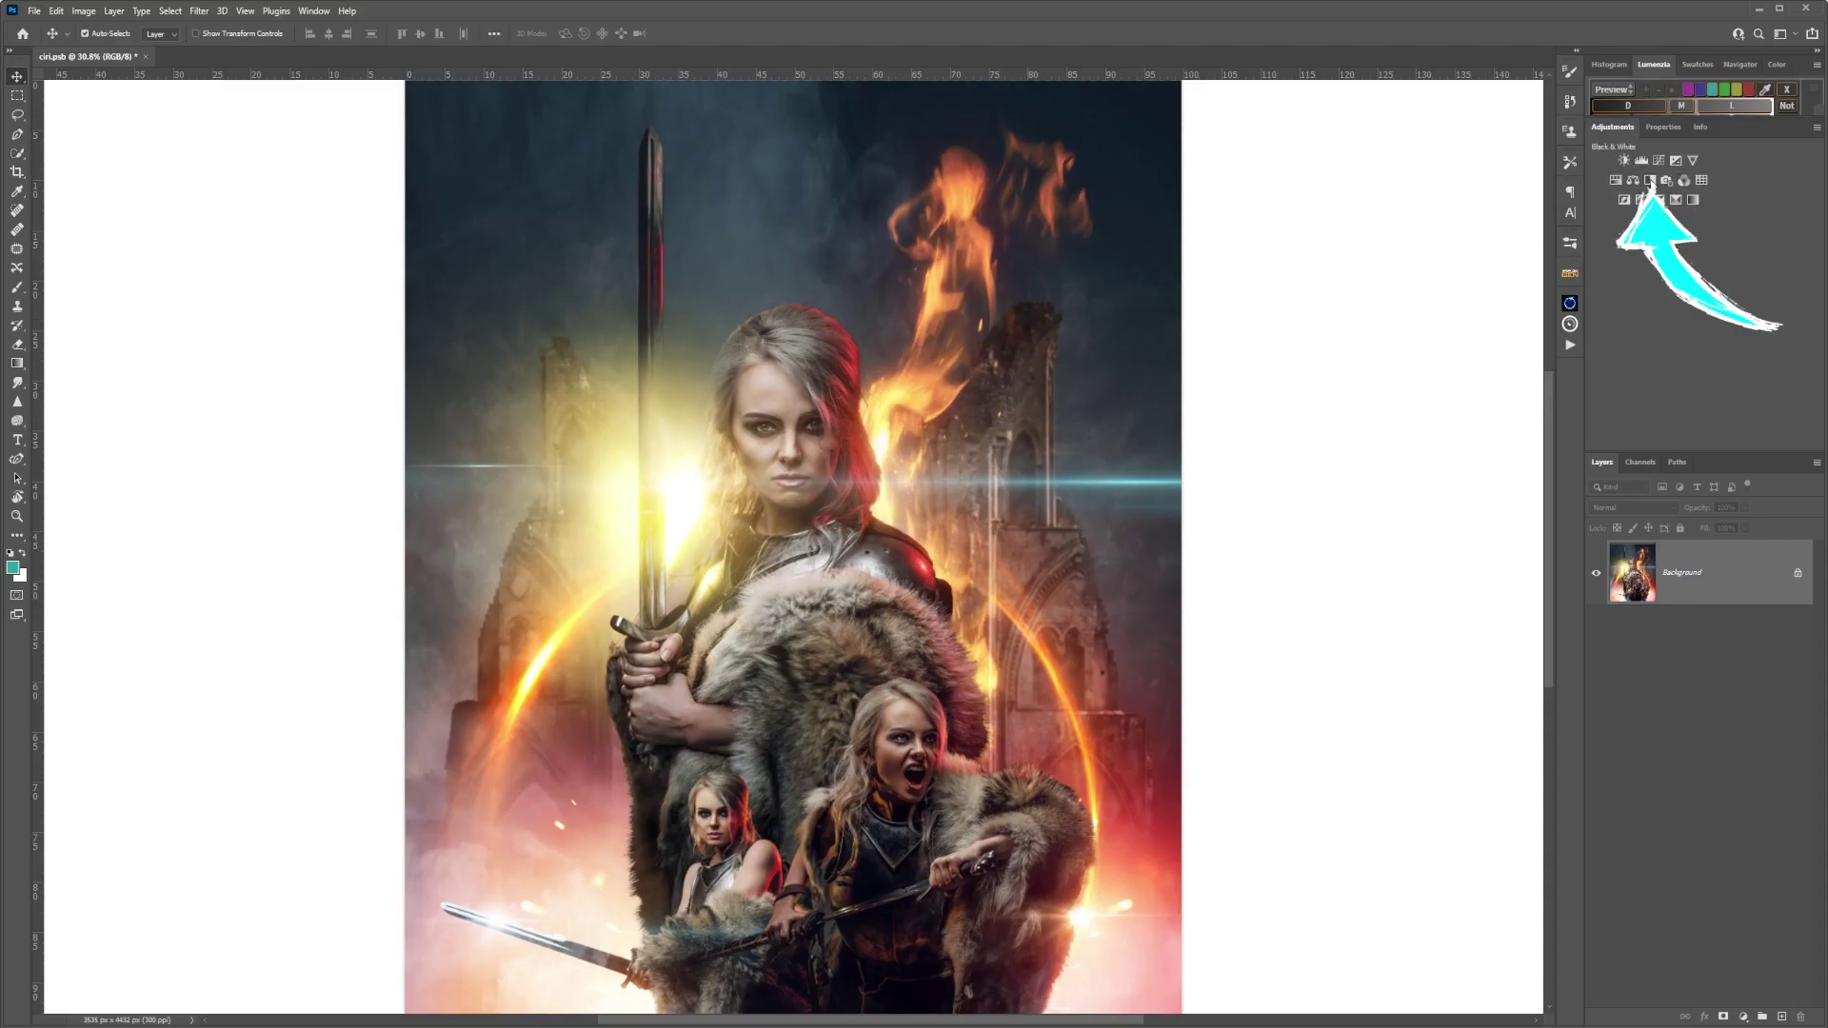
{"action": "left_click", "coordinate": [1650, 179]}
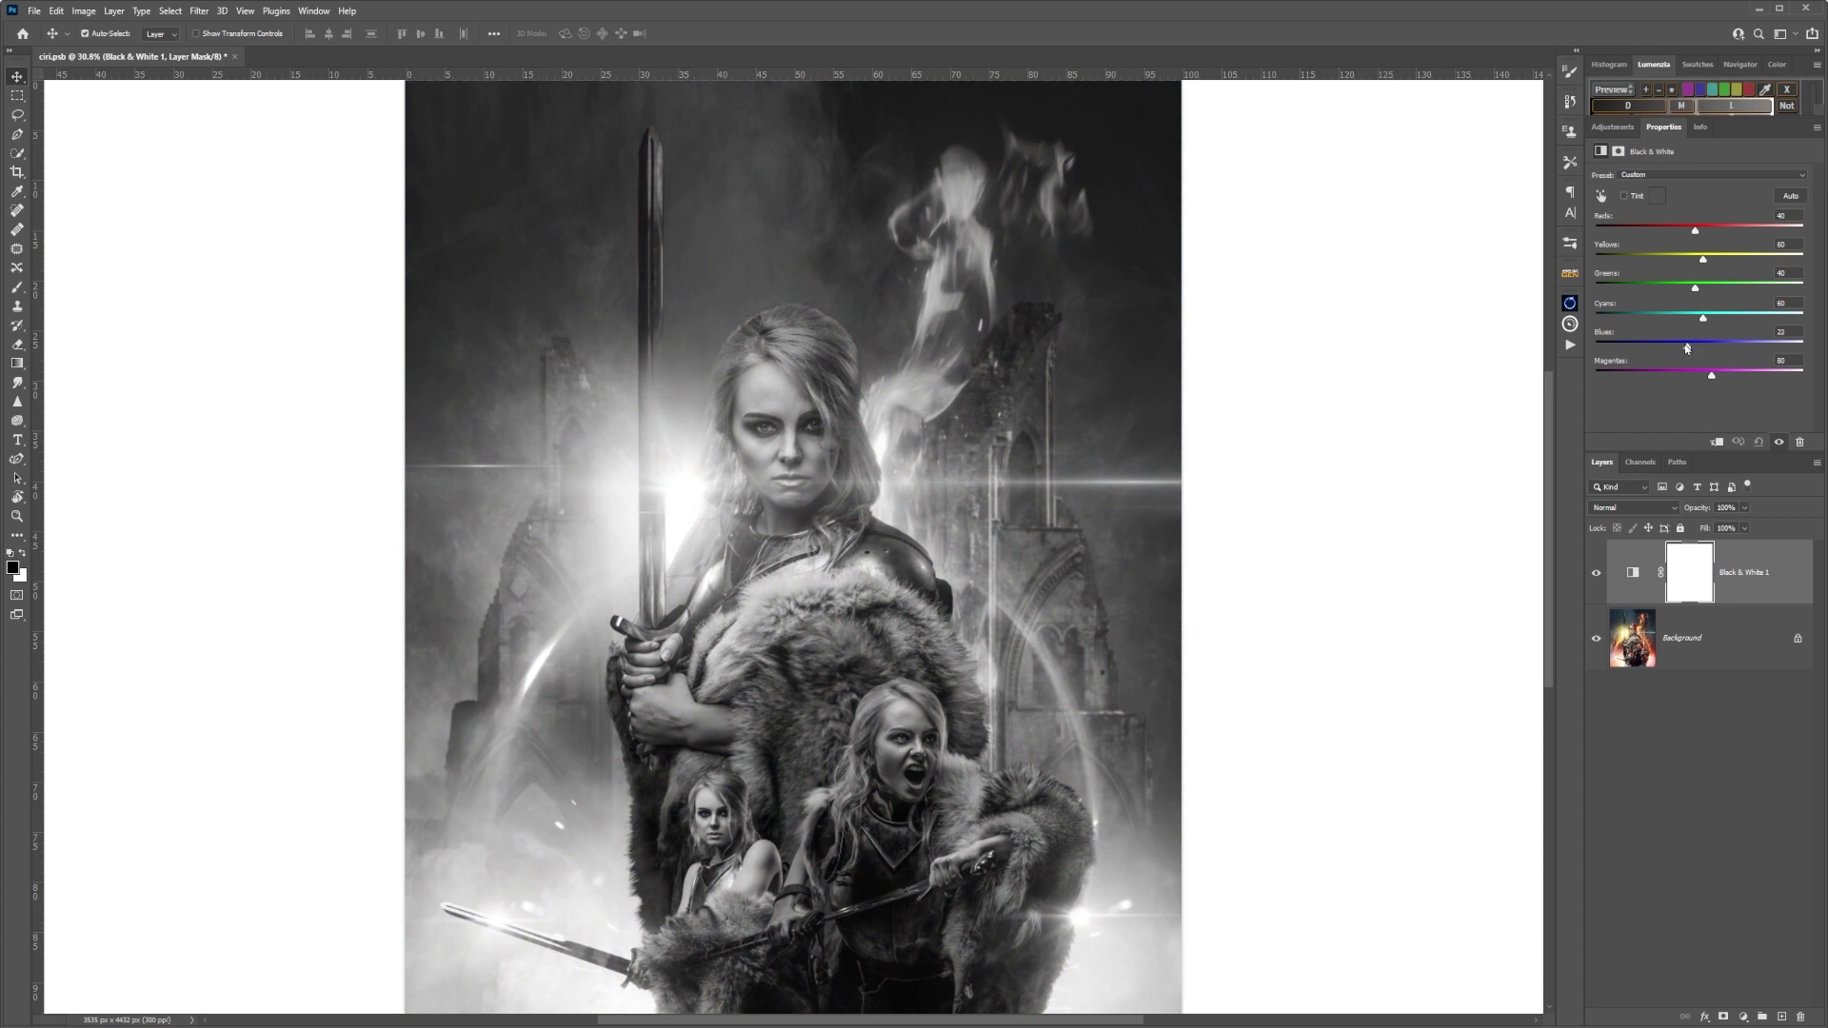
{"action": "mouse_move", "coordinate": [1687, 348]}
{"action": "left_mouse_down"}
{"action": "mouse_move", "coordinate": [1794, 345]}
{"action": "mouse_move", "coordinate": [1672, 351]}
{"action": "mouse_move", "coordinate": [1688, 352]}
{"action": "left_mouse_up"}
{"action": "left_click", "coordinate": [1676, 508]}
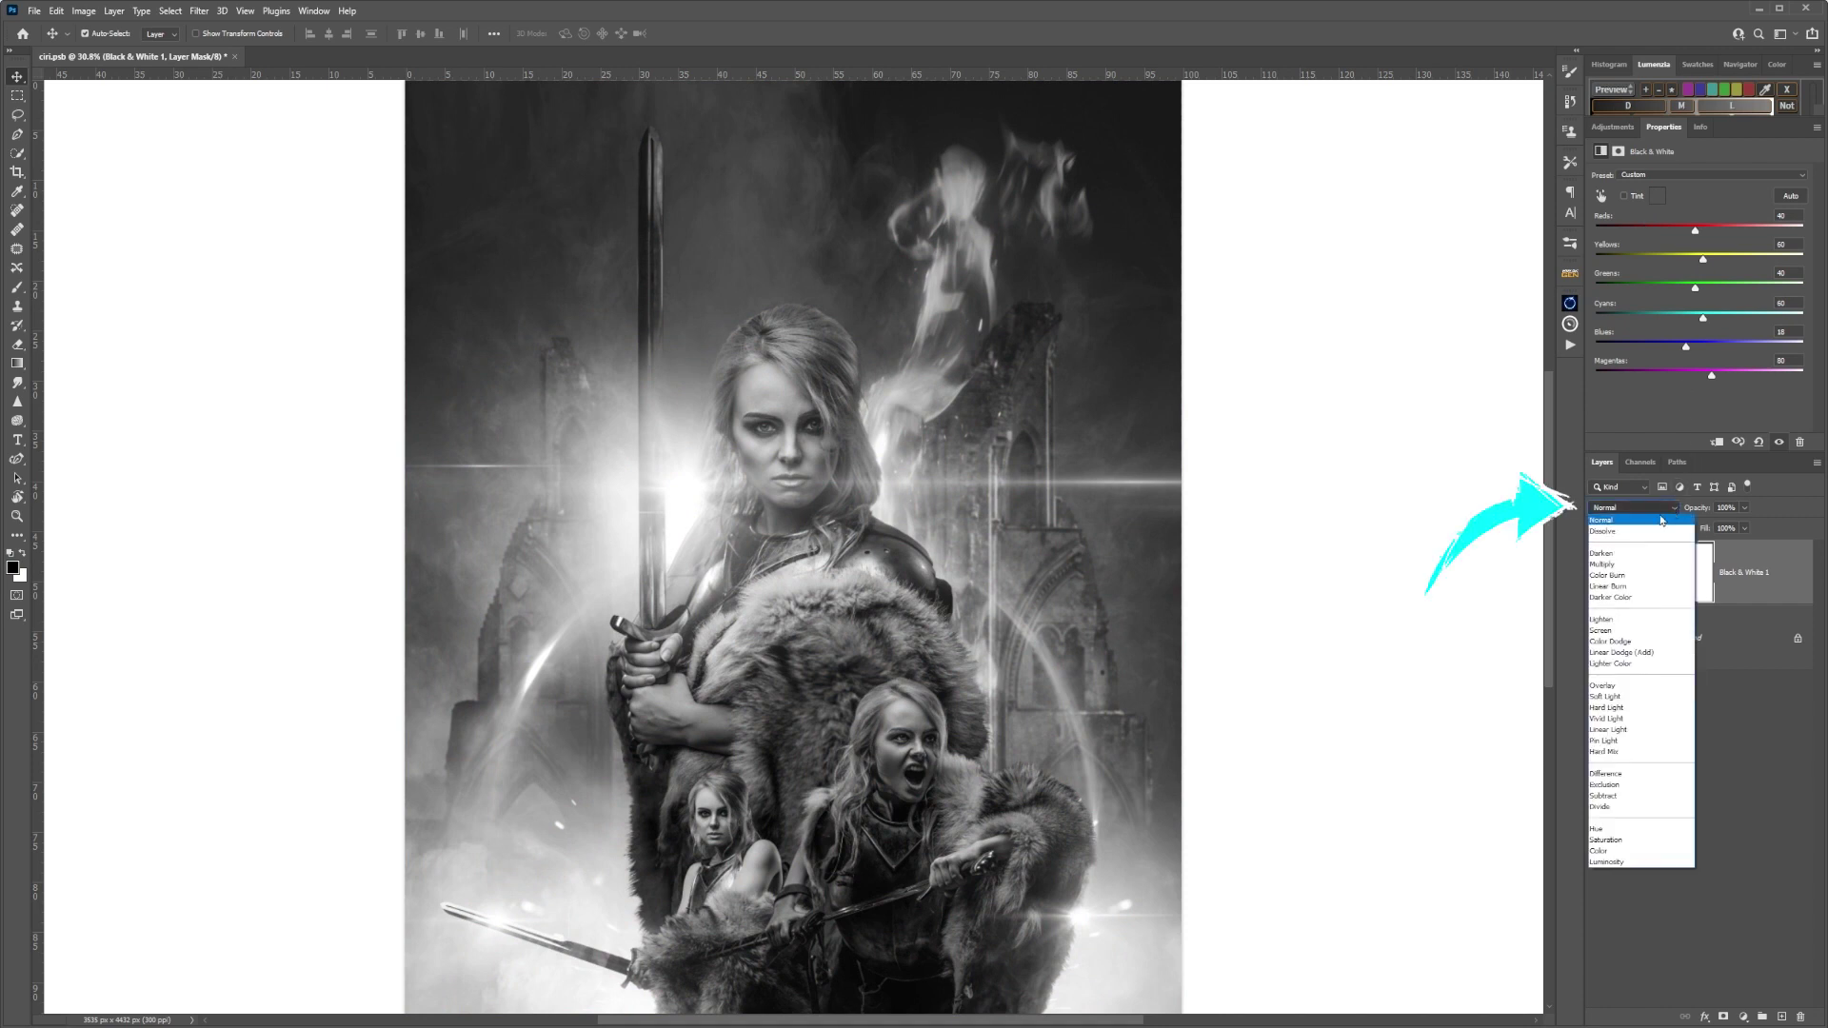
{"action": "left_click", "coordinate": [1630, 859]}
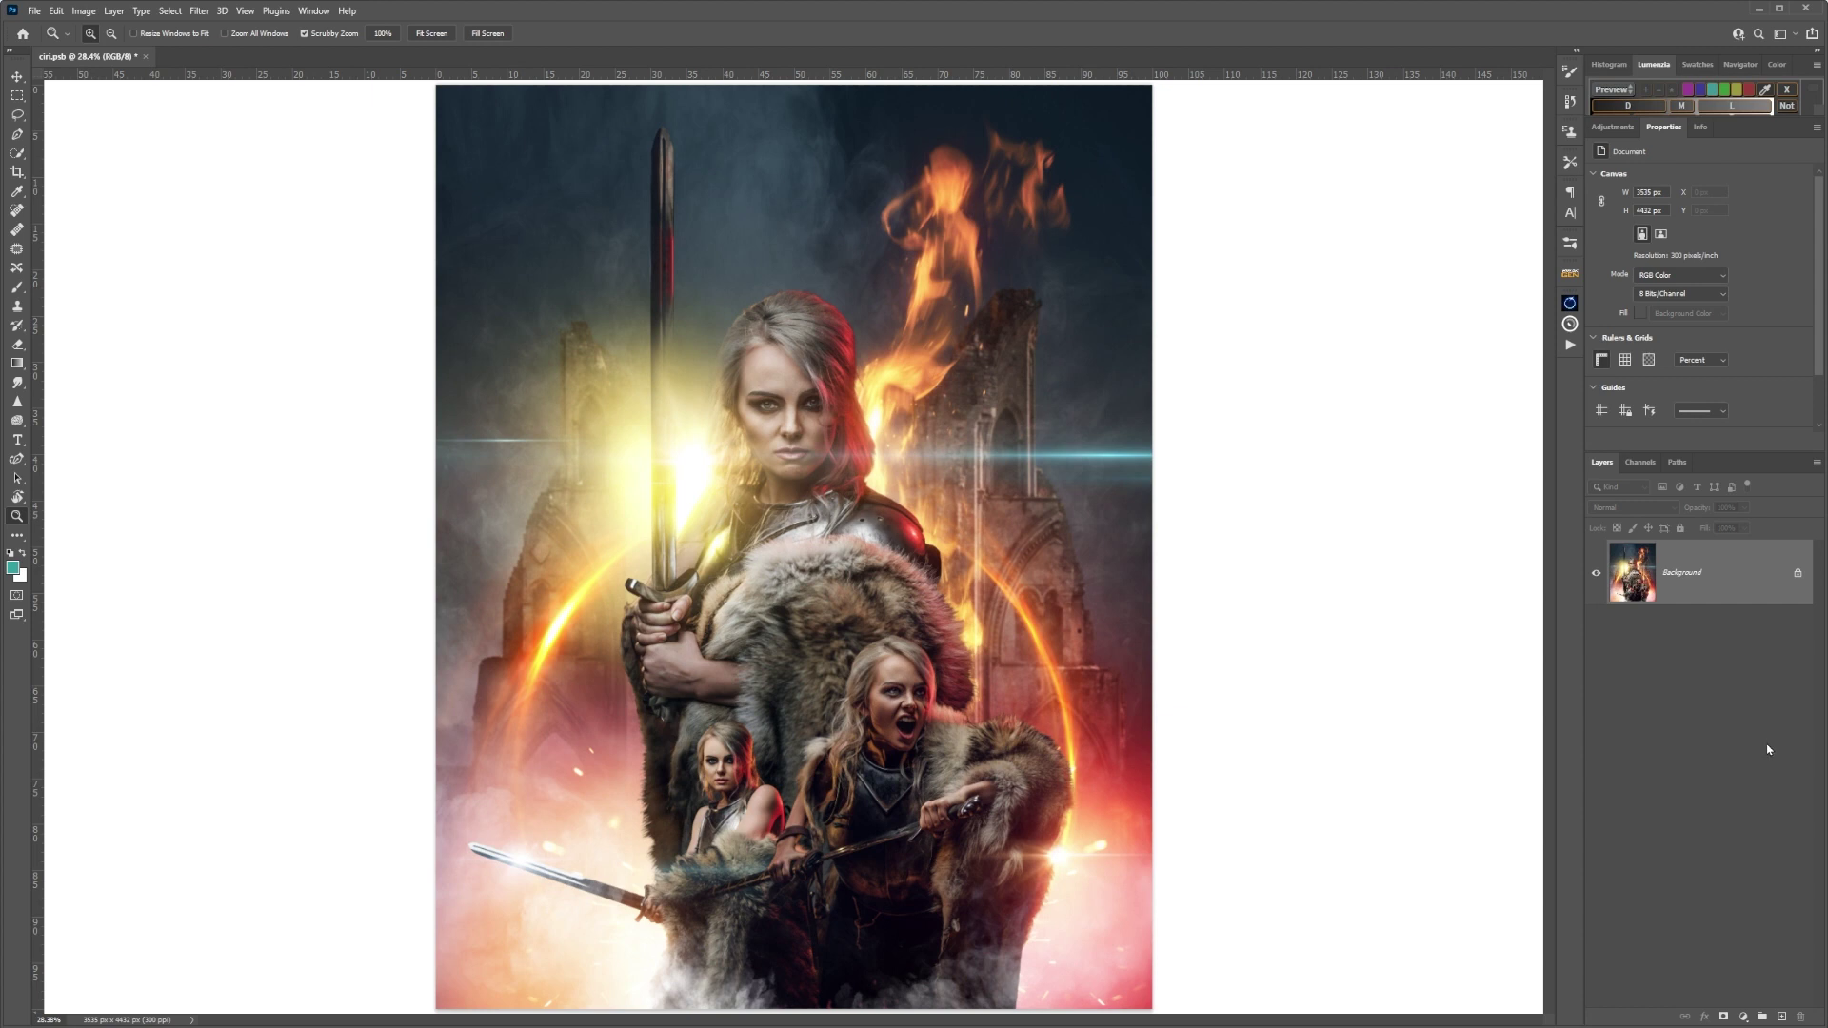
Create a New Window for ciri.psb and arrange both windows 2-up Vertical.
{"action": "left_click", "coordinate": [325, 16]}
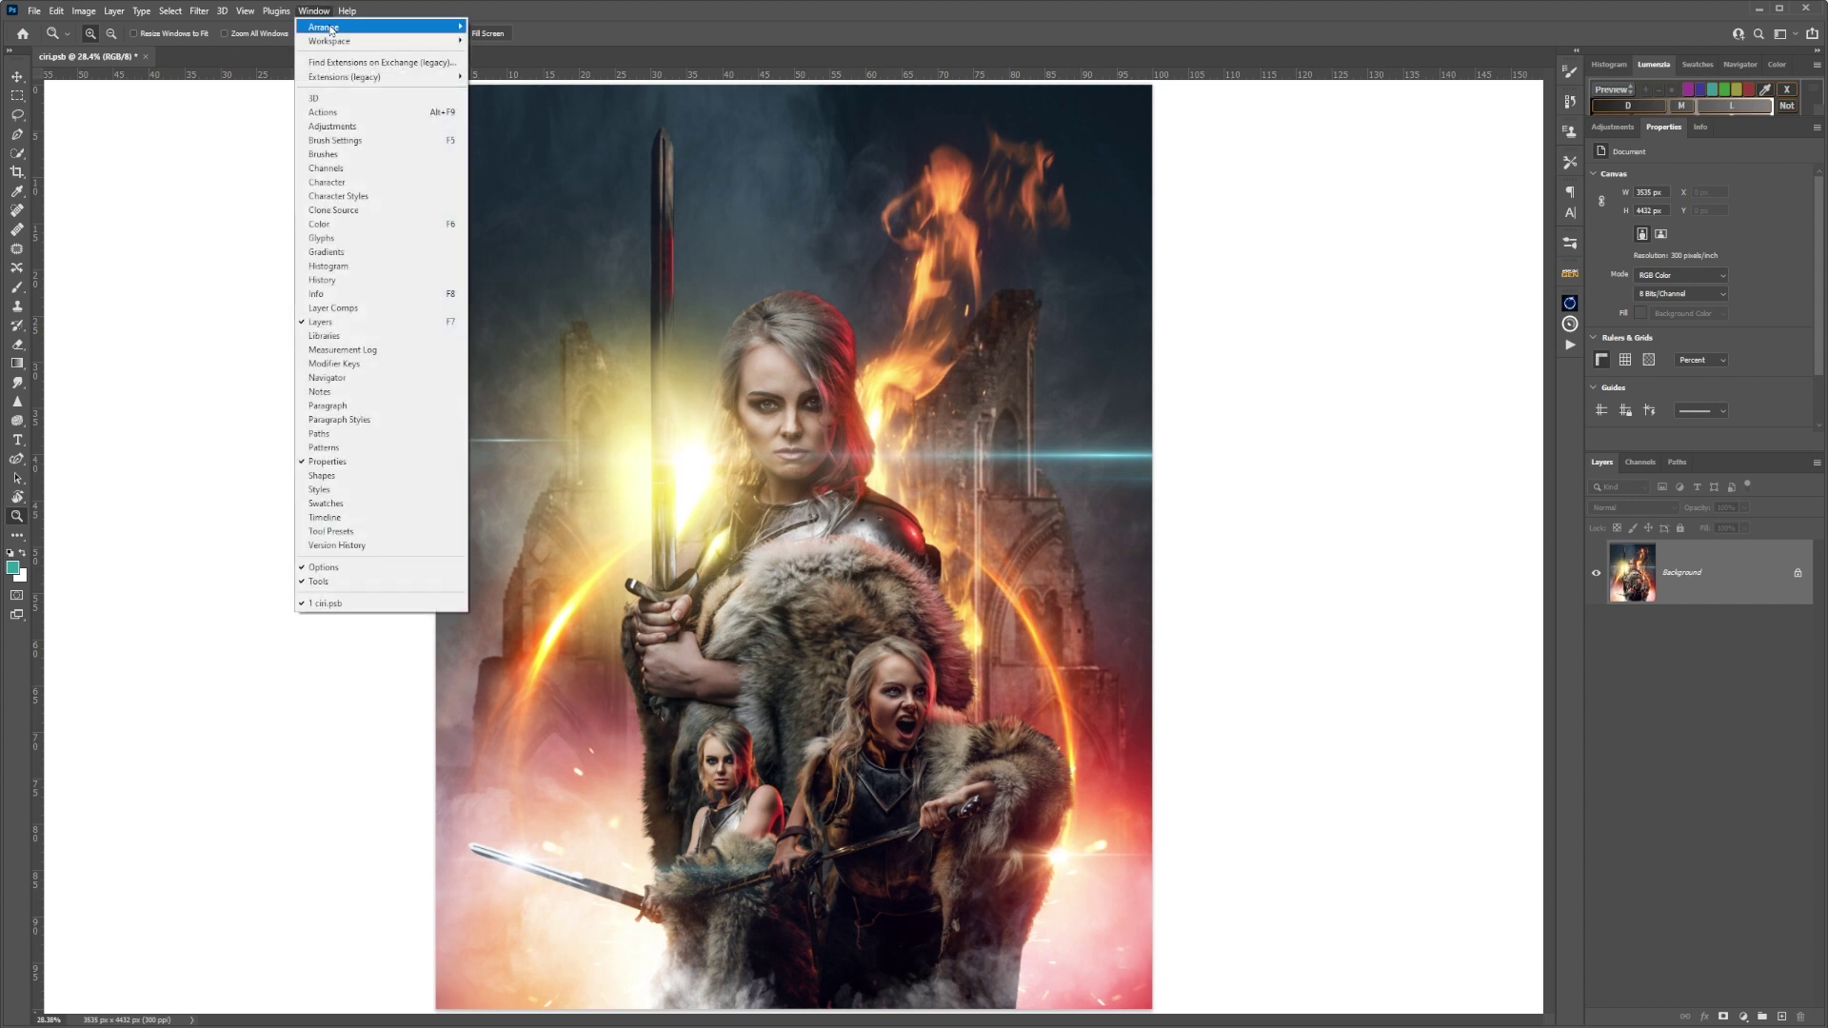
{"action": "mouse_move", "coordinate": [328, 26]}
{"action": "left_click", "coordinate": [562, 303]}
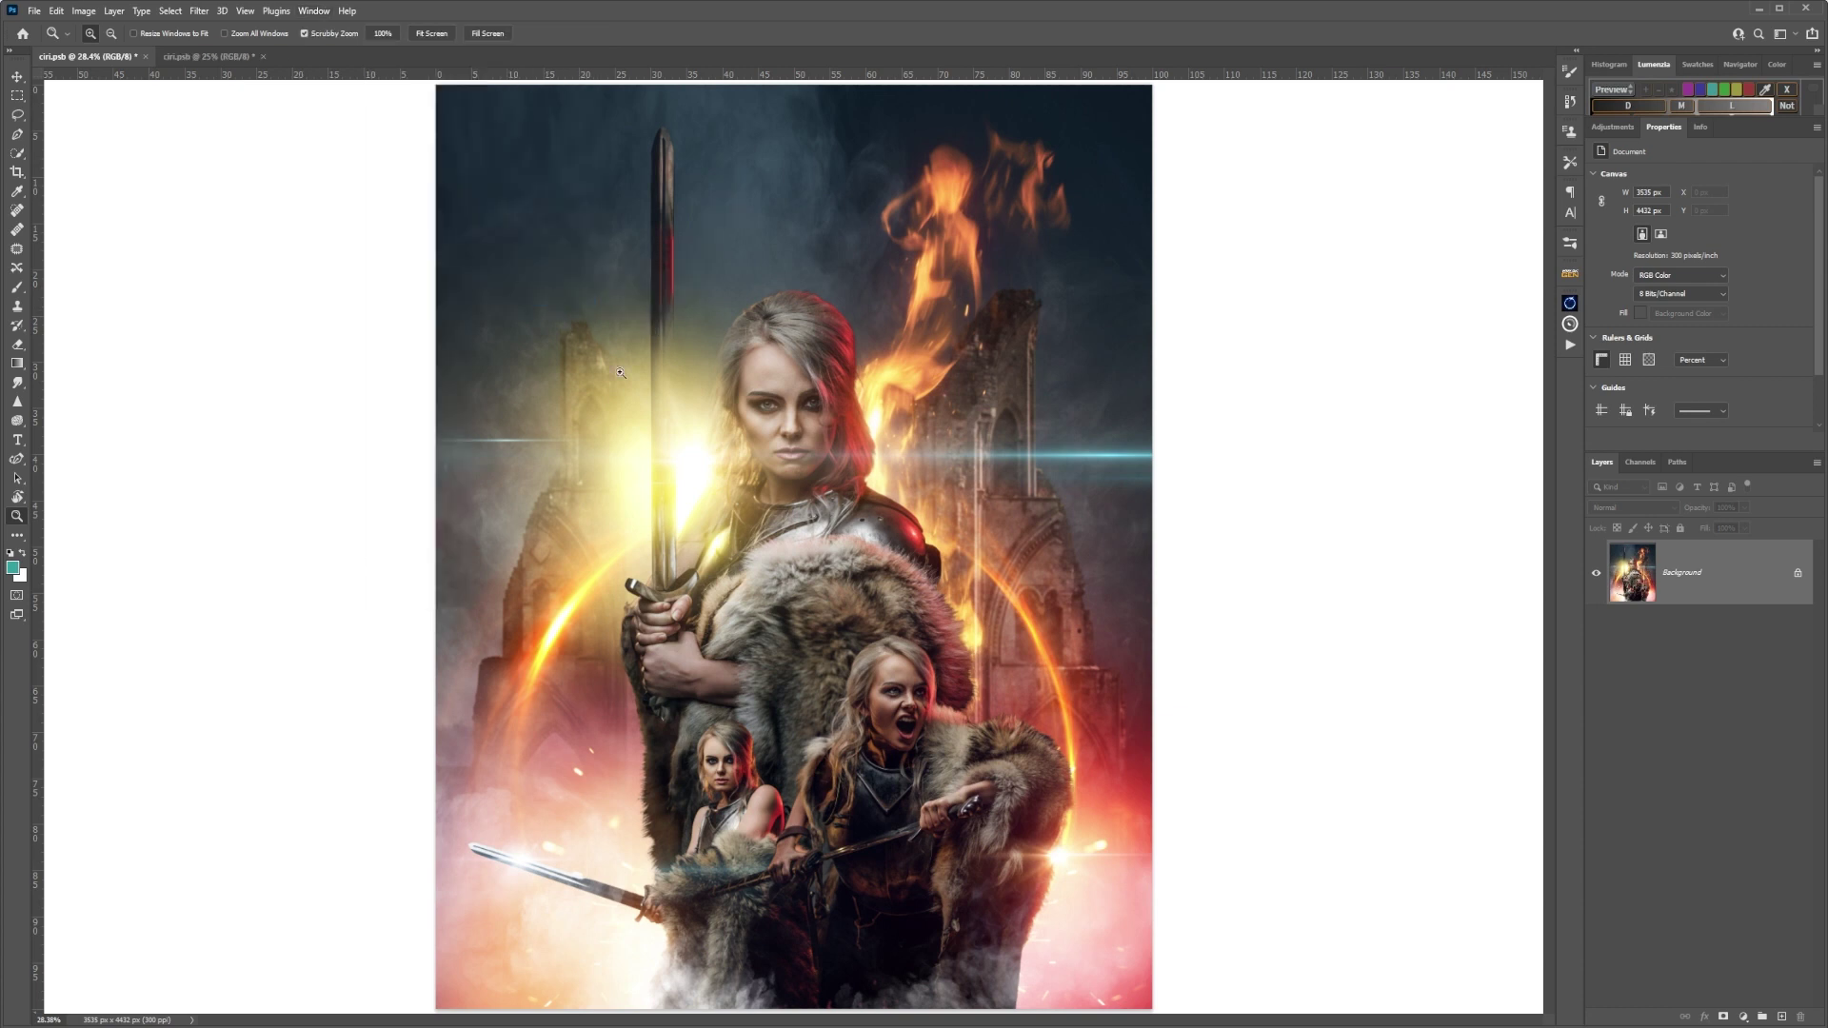
{"action": "left_click", "coordinate": [324, 14]}
{"action": "mouse_move", "coordinate": [328, 27]}
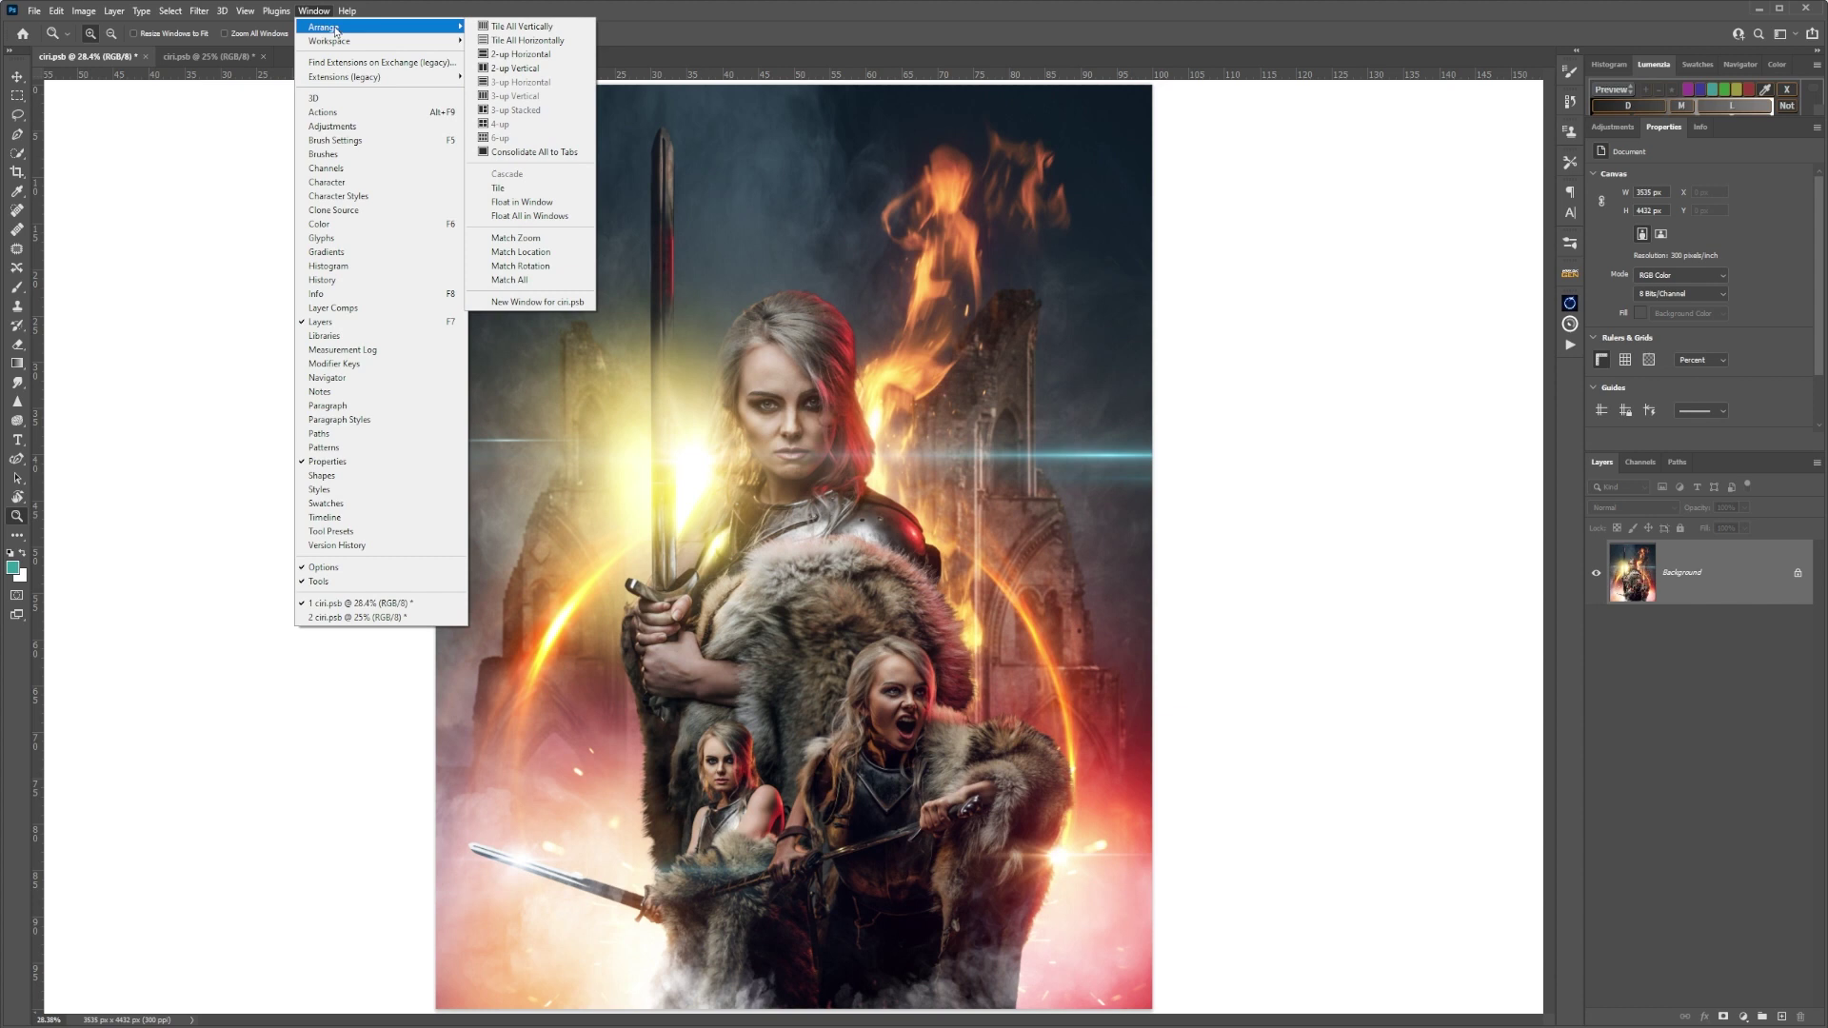
{"action": "left_click", "coordinate": [515, 68]}
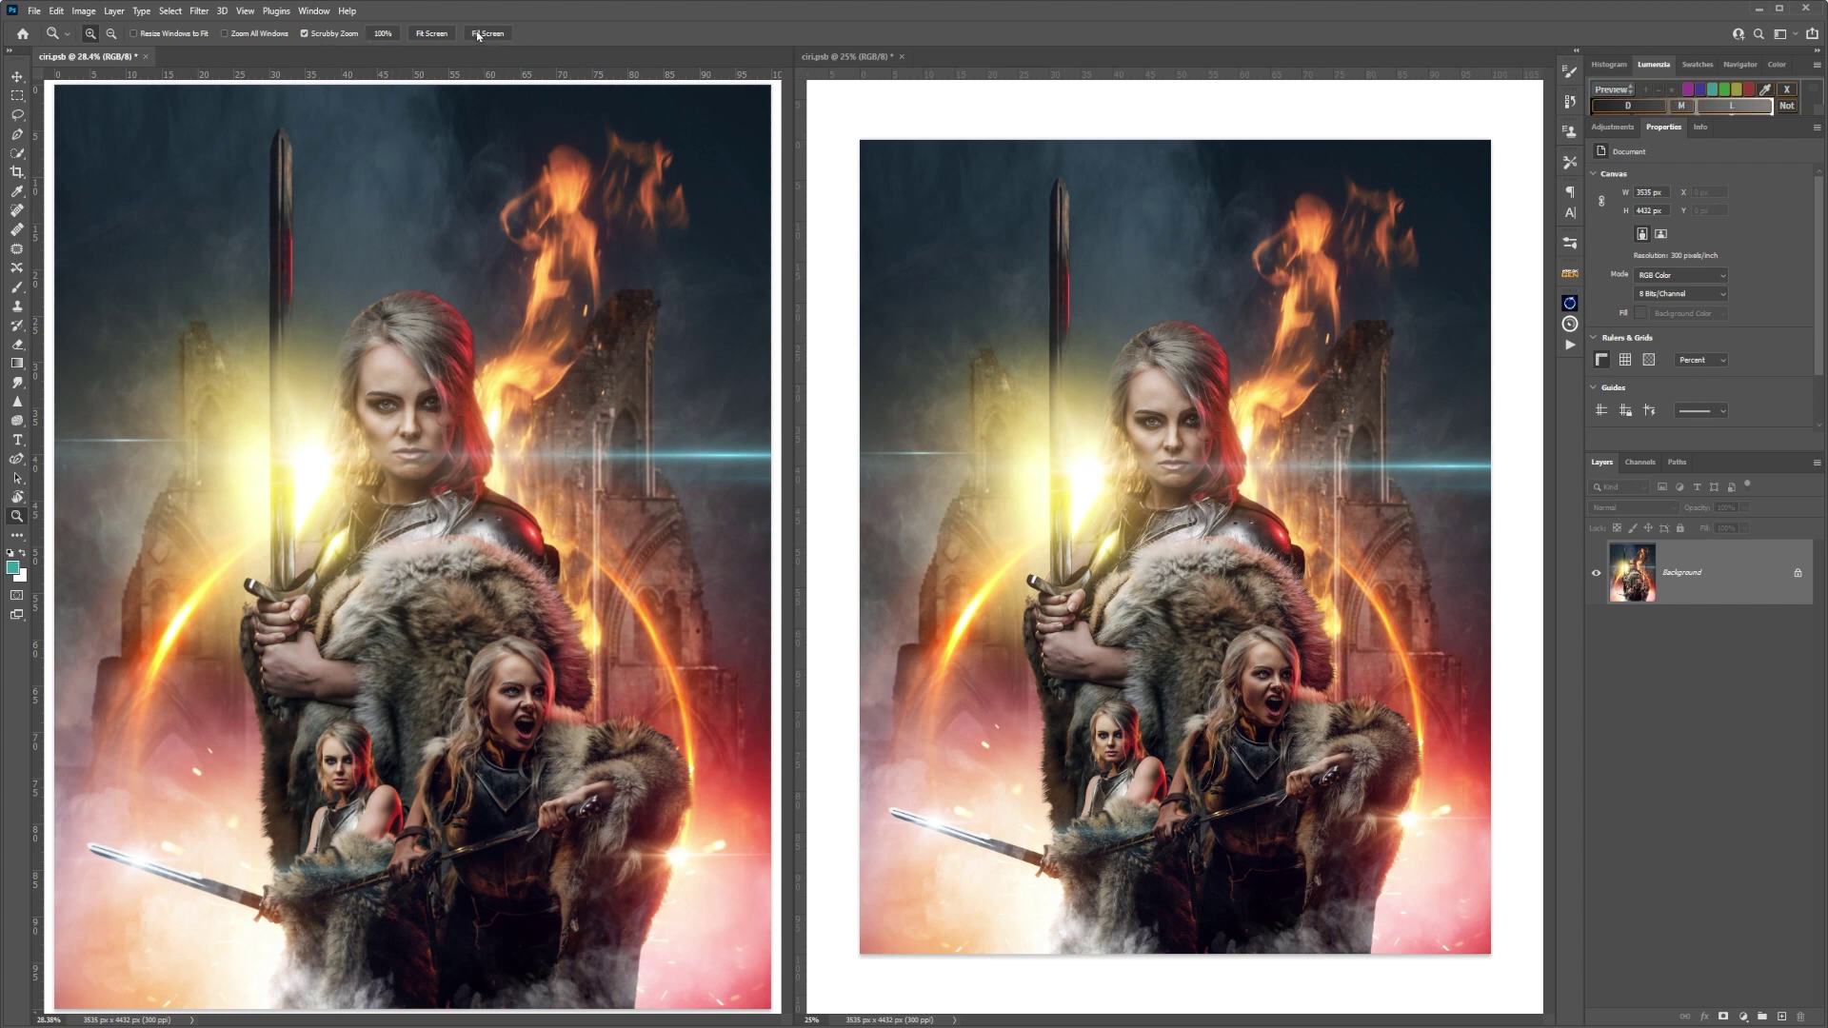
View the left window at 100% and place the raven tattoo PNG, shrunk onto the forehead.
{"action": "left_click", "coordinate": [381, 34]}
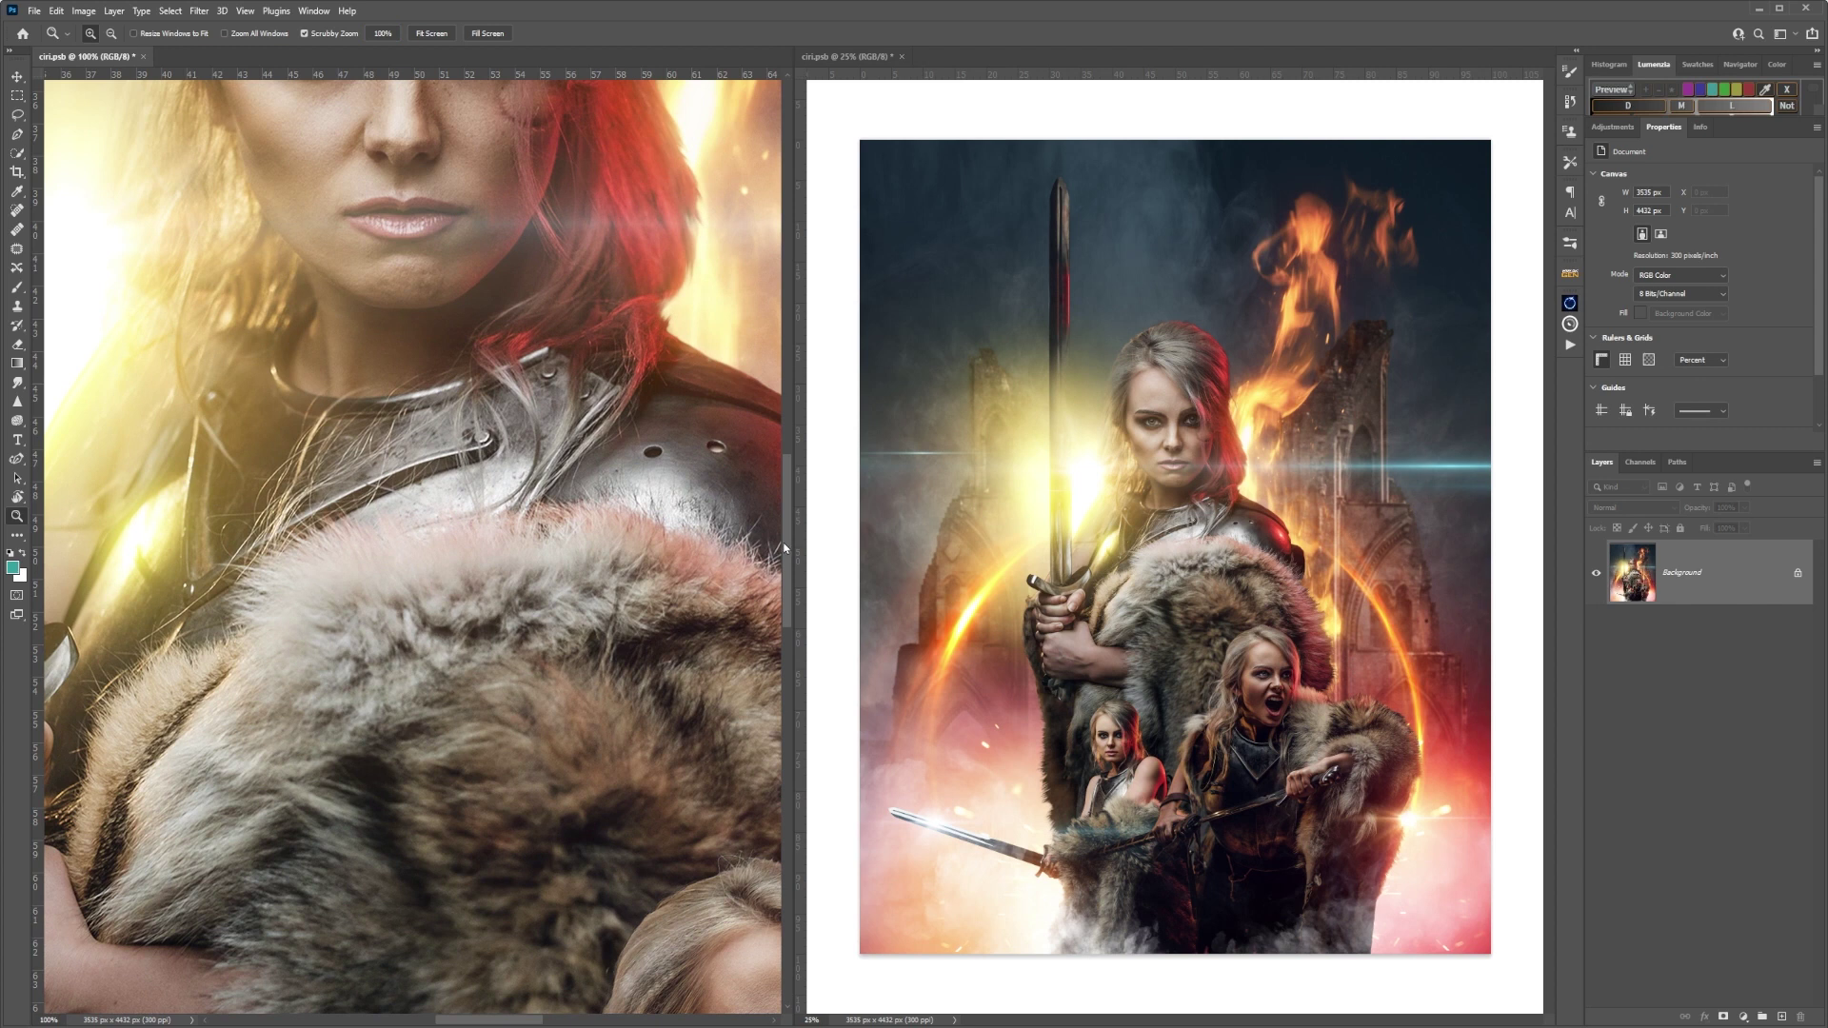
{"action": "left_click_drag", "start_coordinate": [786, 548], "coordinate": [787, 474]}
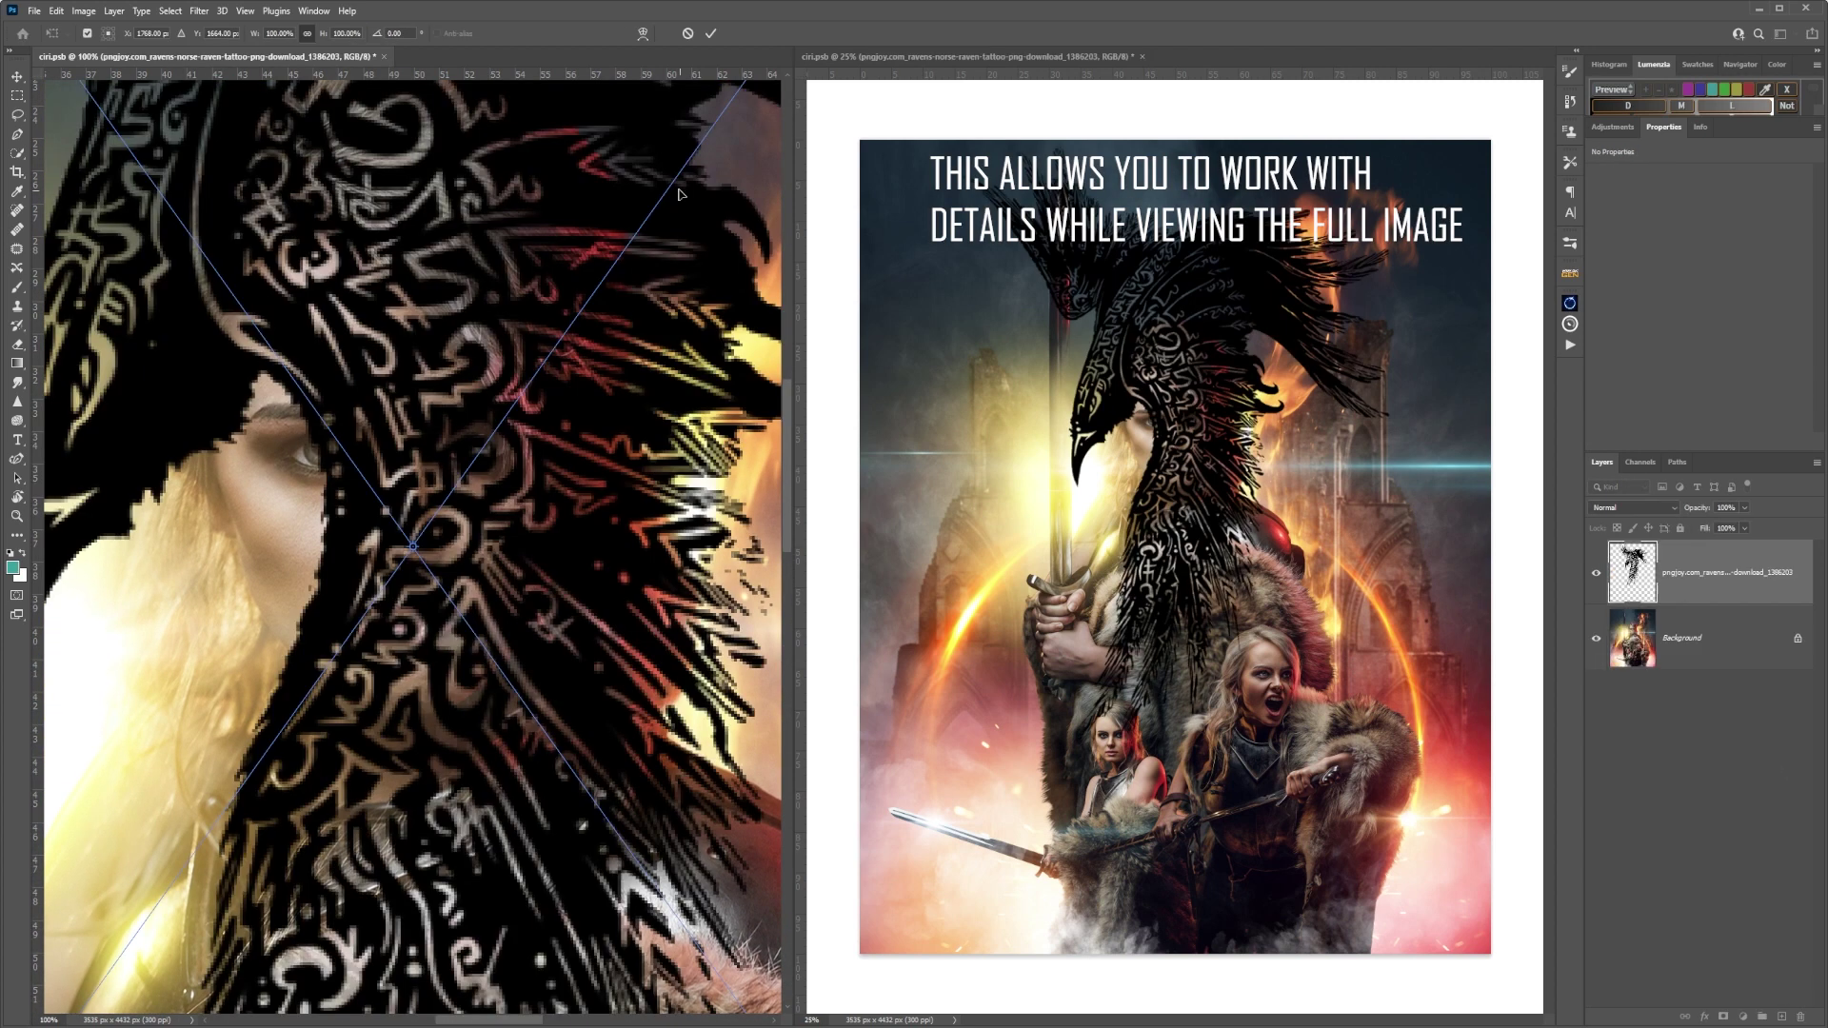
{"action": "left_click_drag", "start_coordinate": [85, 143], "coordinate": [309, 883]}
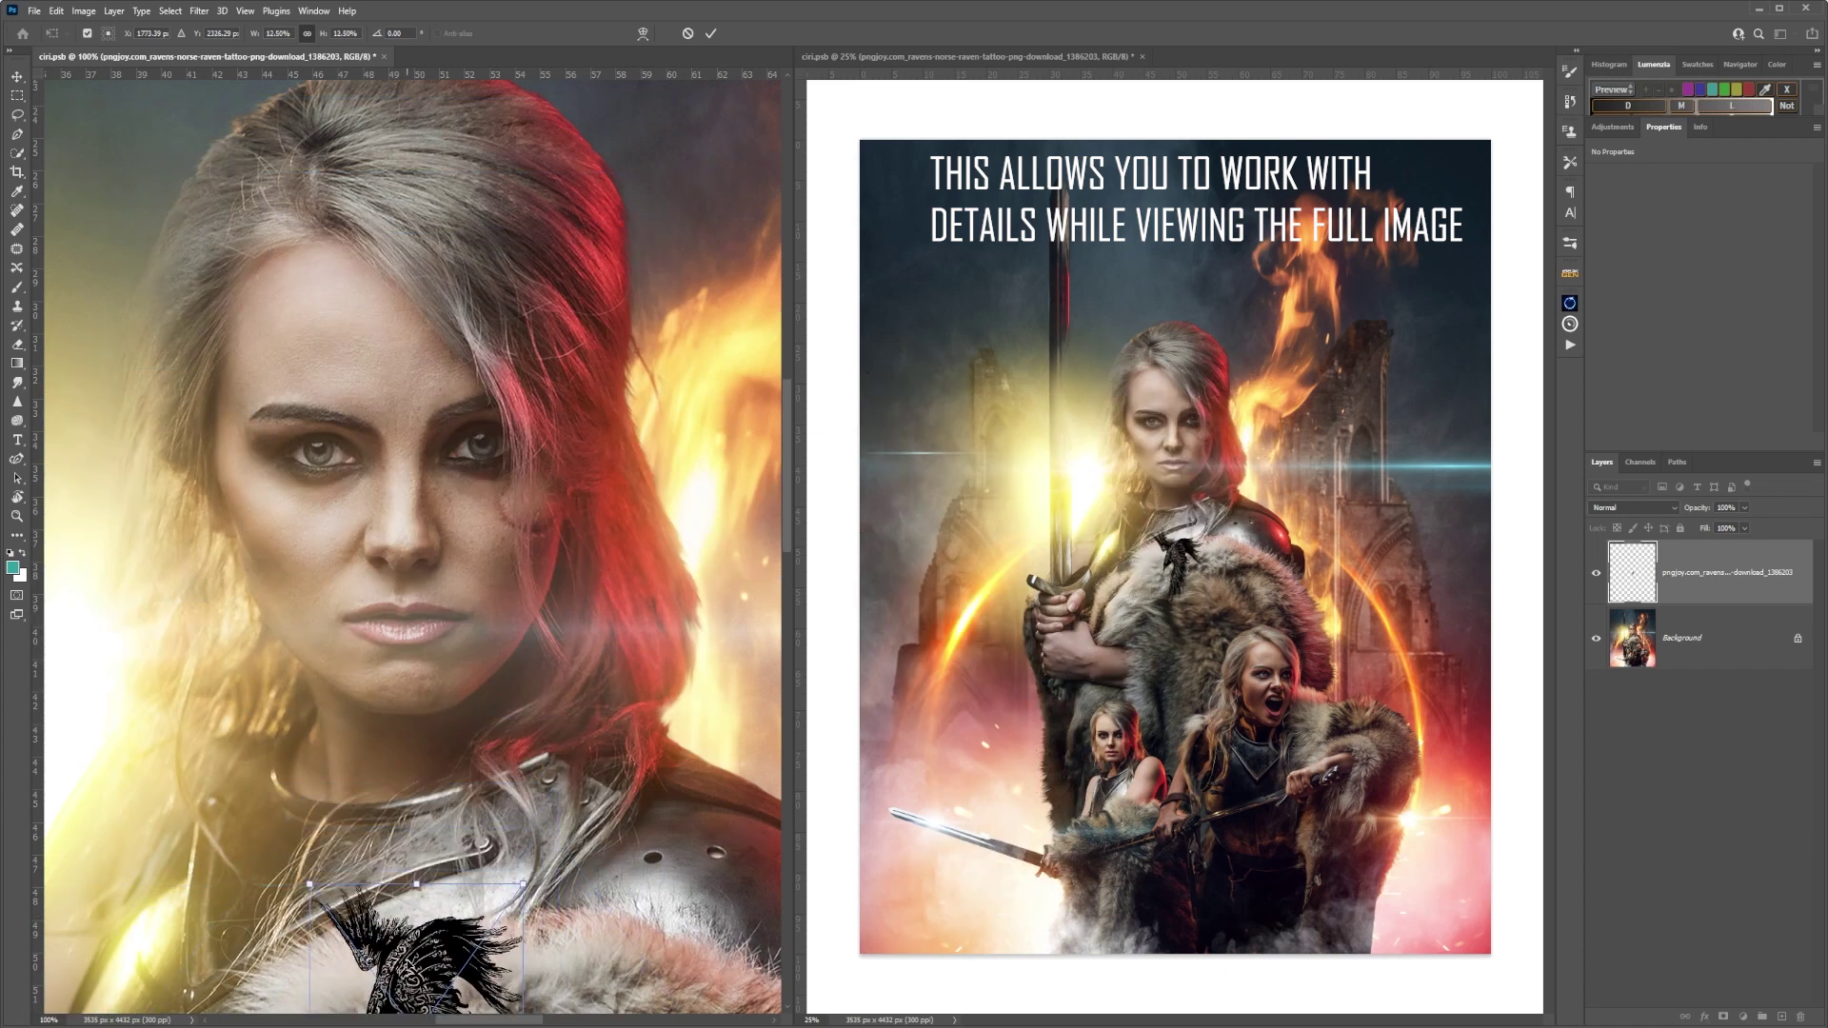
{"action": "mouse_move", "coordinate": [417, 948]}
{"action": "left_mouse_down"}
{"action": "mouse_move", "coordinate": [266, 396]}
{"action": "mouse_move", "coordinate": [294, 334]}
{"action": "mouse_move", "coordinate": [324, 438]}
{"action": "mouse_move", "coordinate": [339, 416]}
{"action": "mouse_move", "coordinate": [419, 543]}
{"action": "mouse_move", "coordinate": [296, 505]}
{"action": "mouse_move", "coordinate": [319, 501]}
{"action": "left_mouse_up"}
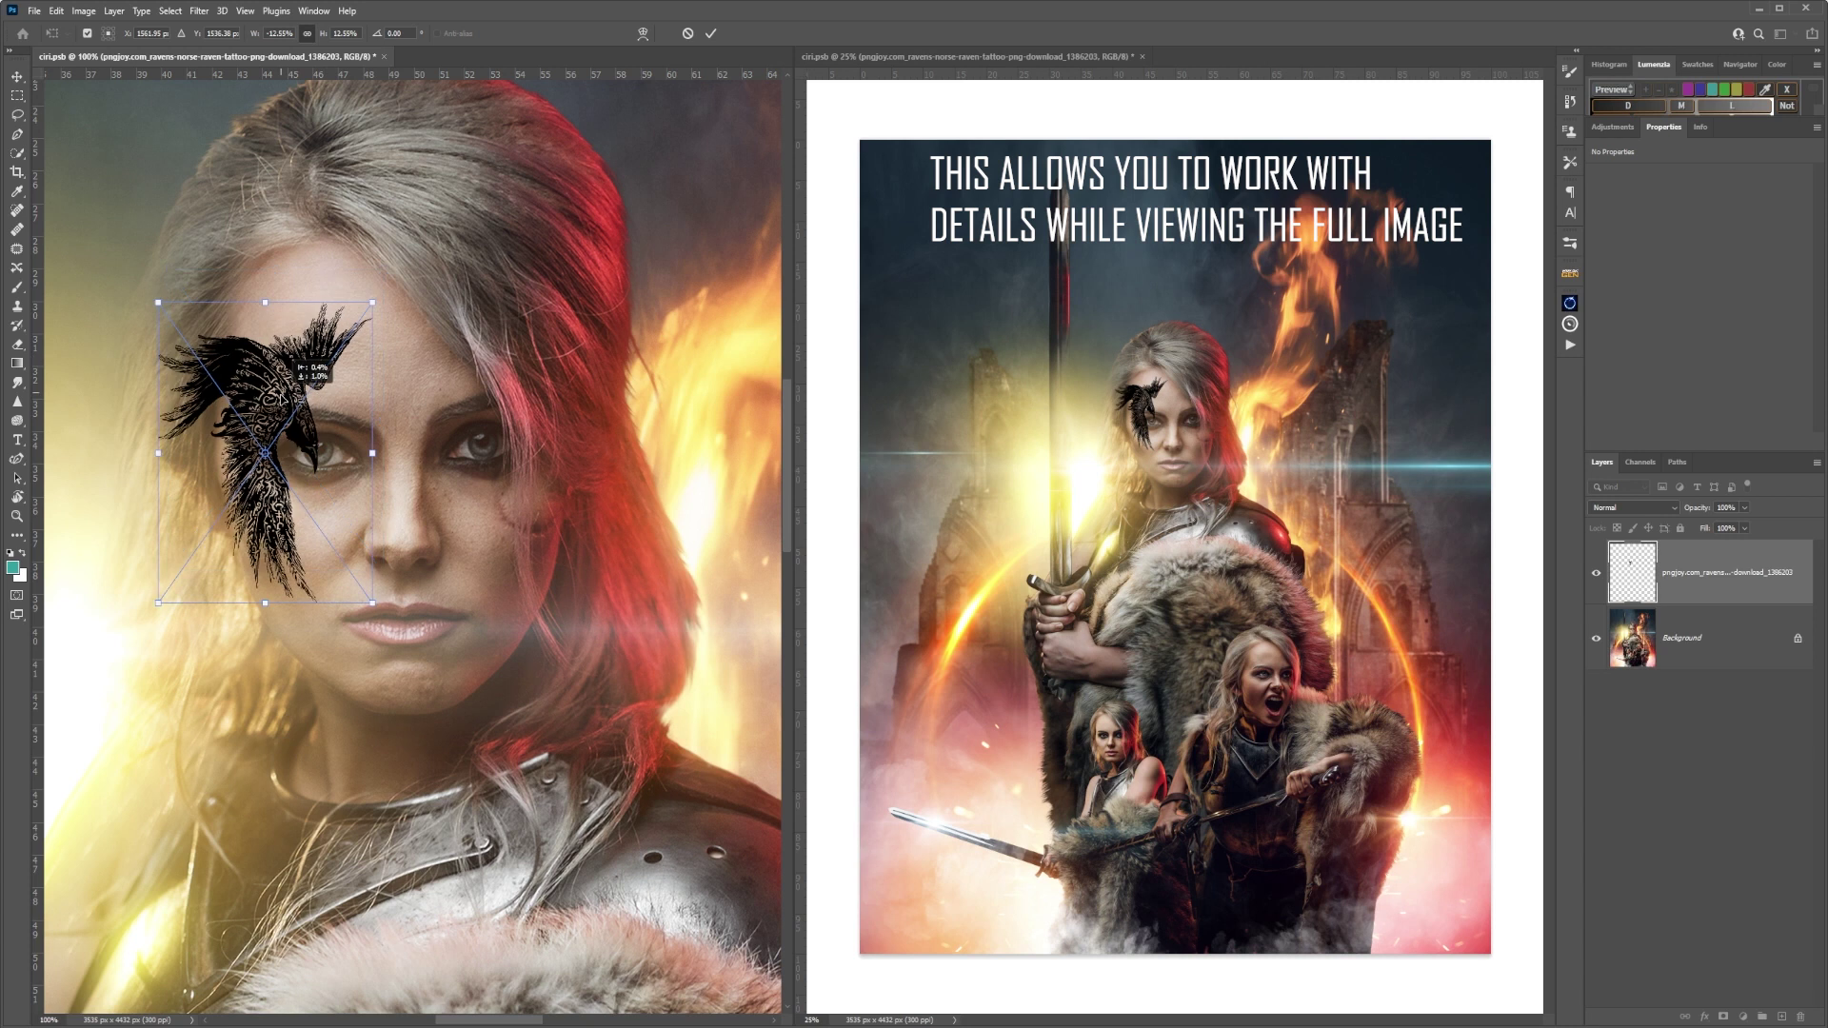
{"action": "key", "text": "Return"}
Fade the raven layer to 40% opacity, add a layer mask, and blend it with Soft Light.
{"action": "key", "text": "4"}
{"action": "key", "text": "8"}
{"action": "left_click", "coordinate": [1724, 1017]}
{"action": "key", "text": "b"}
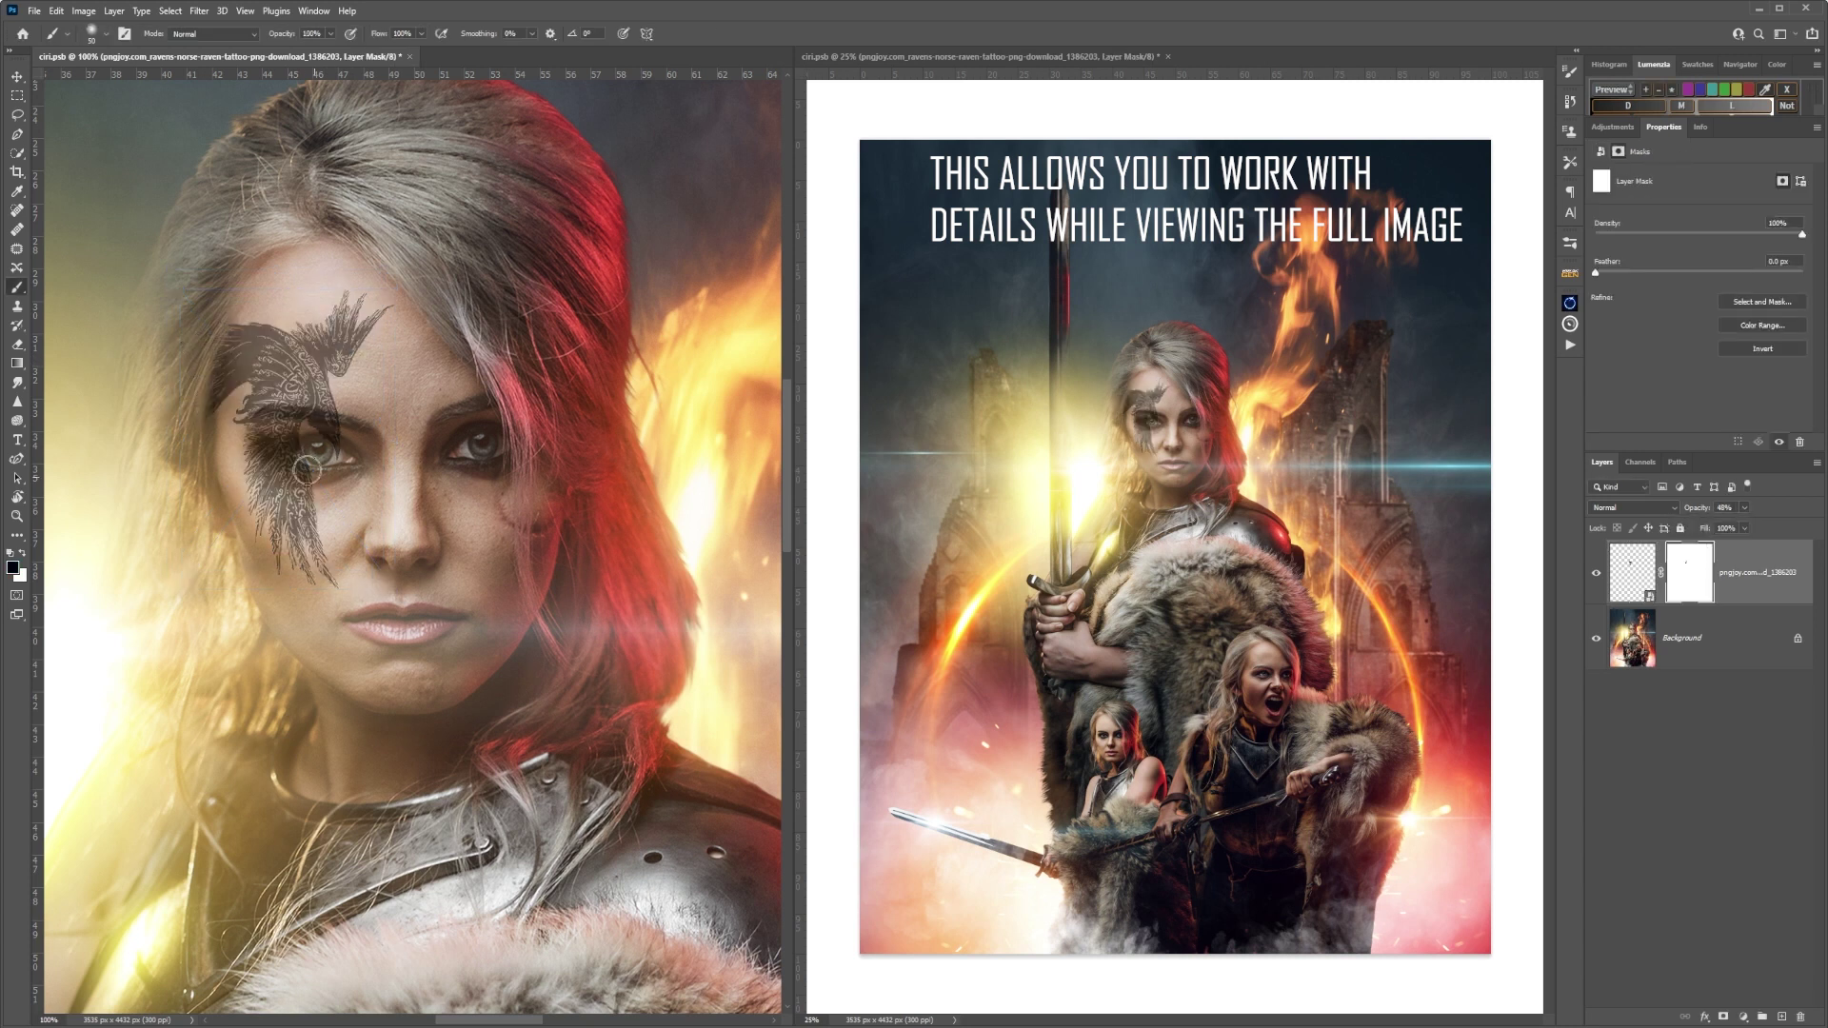
{"action": "left_click", "coordinate": [1633, 508]}
{"action": "left_click", "coordinate": [1605, 684]}
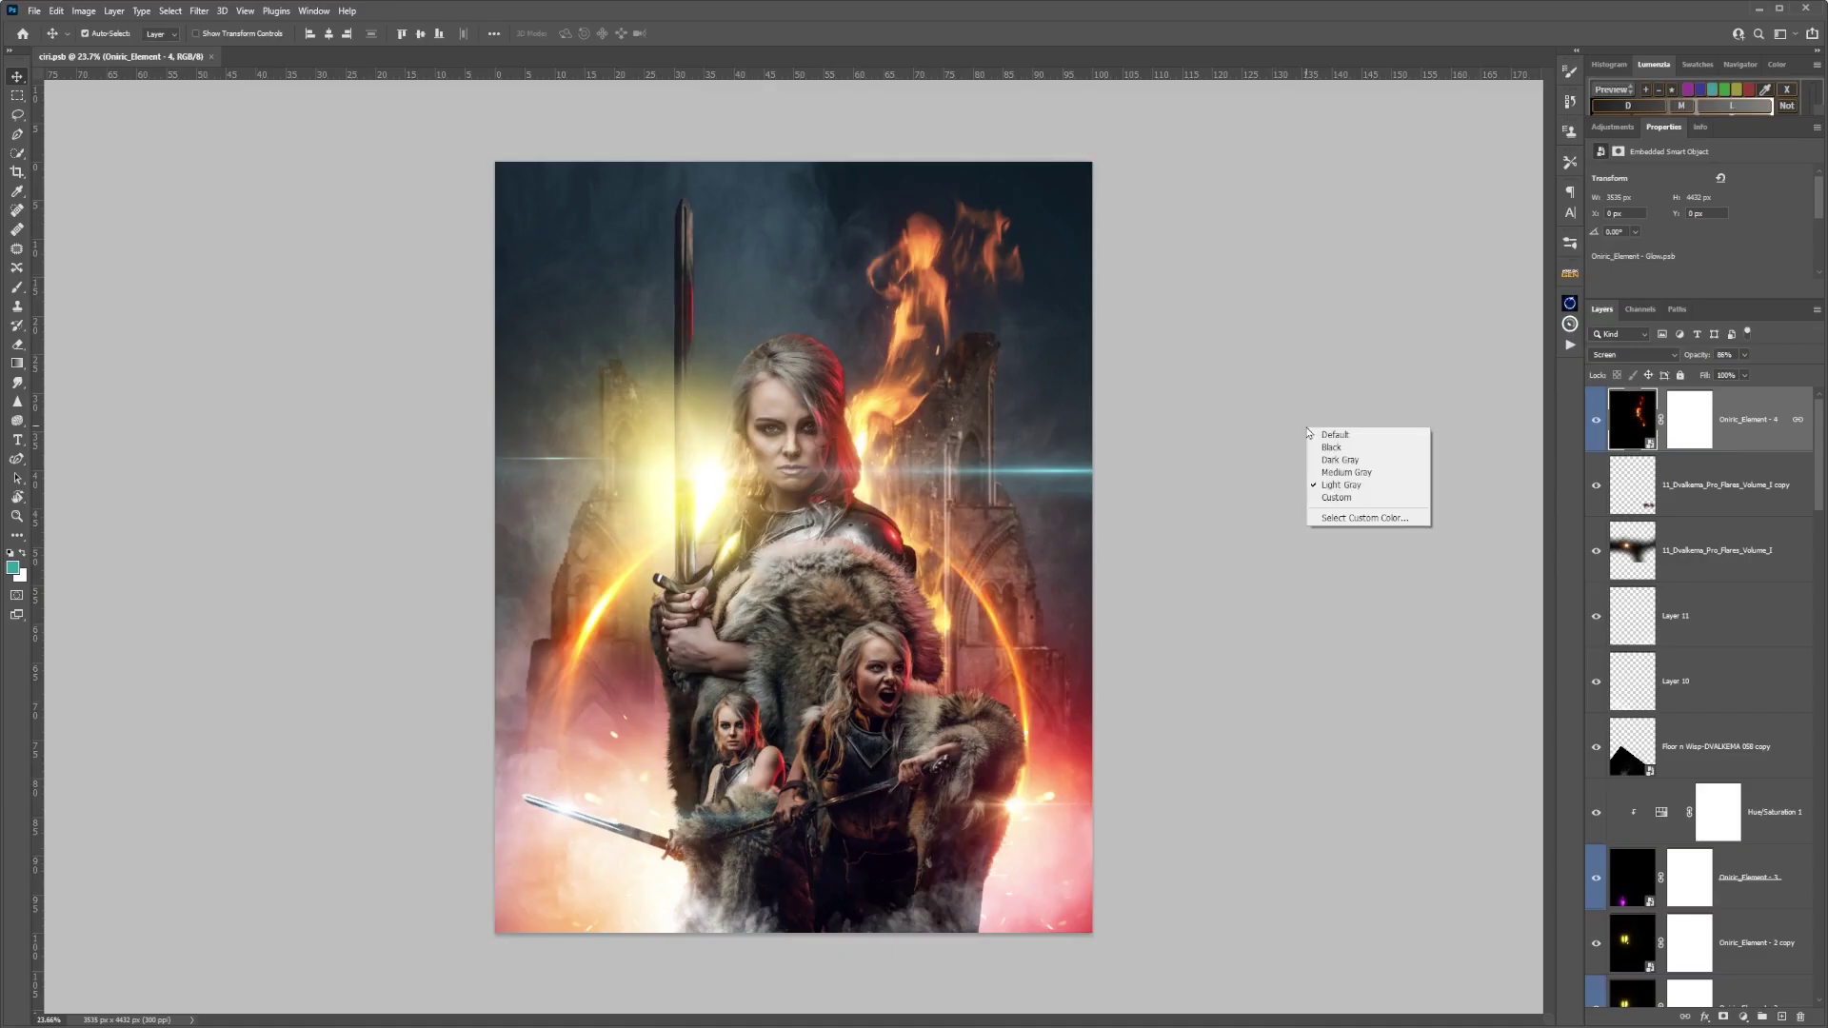
Cycle the pasteboard through Black, Dark Gray, Medium Gray, Light Gray and Custom colours.
{"action": "left_click", "coordinate": [1331, 447]}
{"action": "right_click", "coordinate": [1319, 473]}
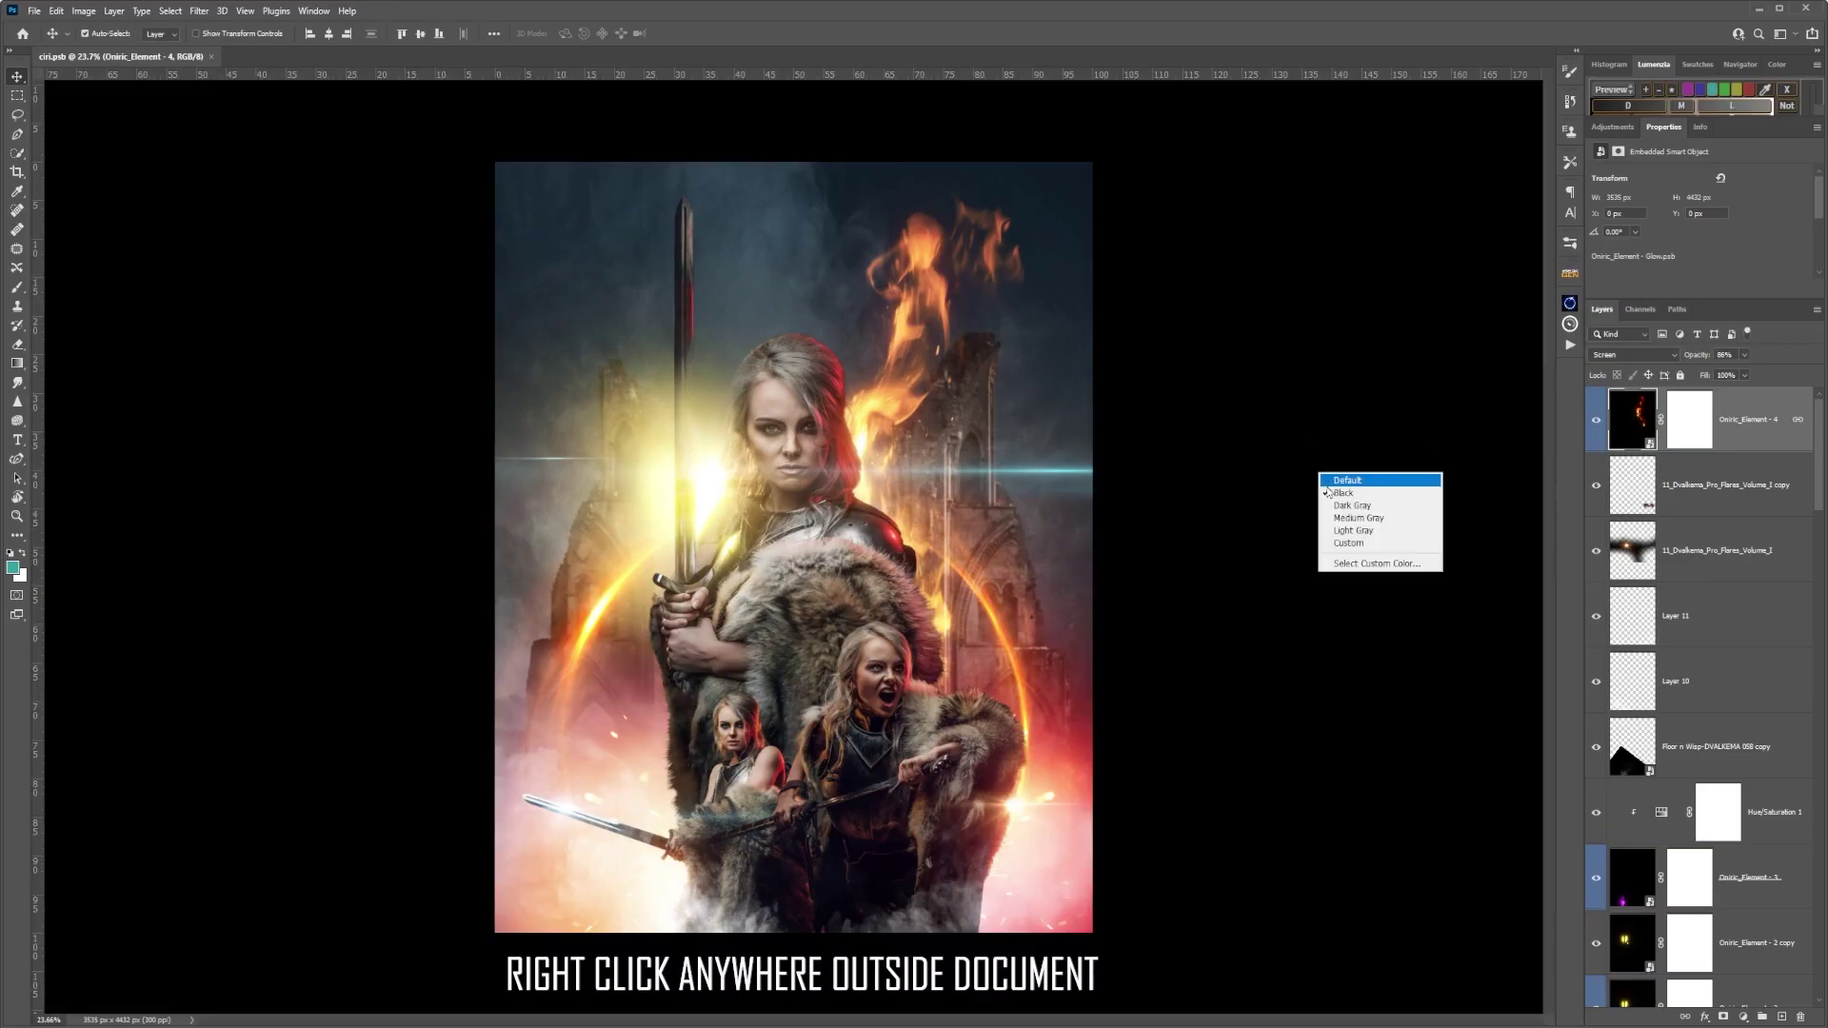
{"action": "left_click", "coordinate": [1343, 506]}
{"action": "right_click", "coordinate": [1293, 461]}
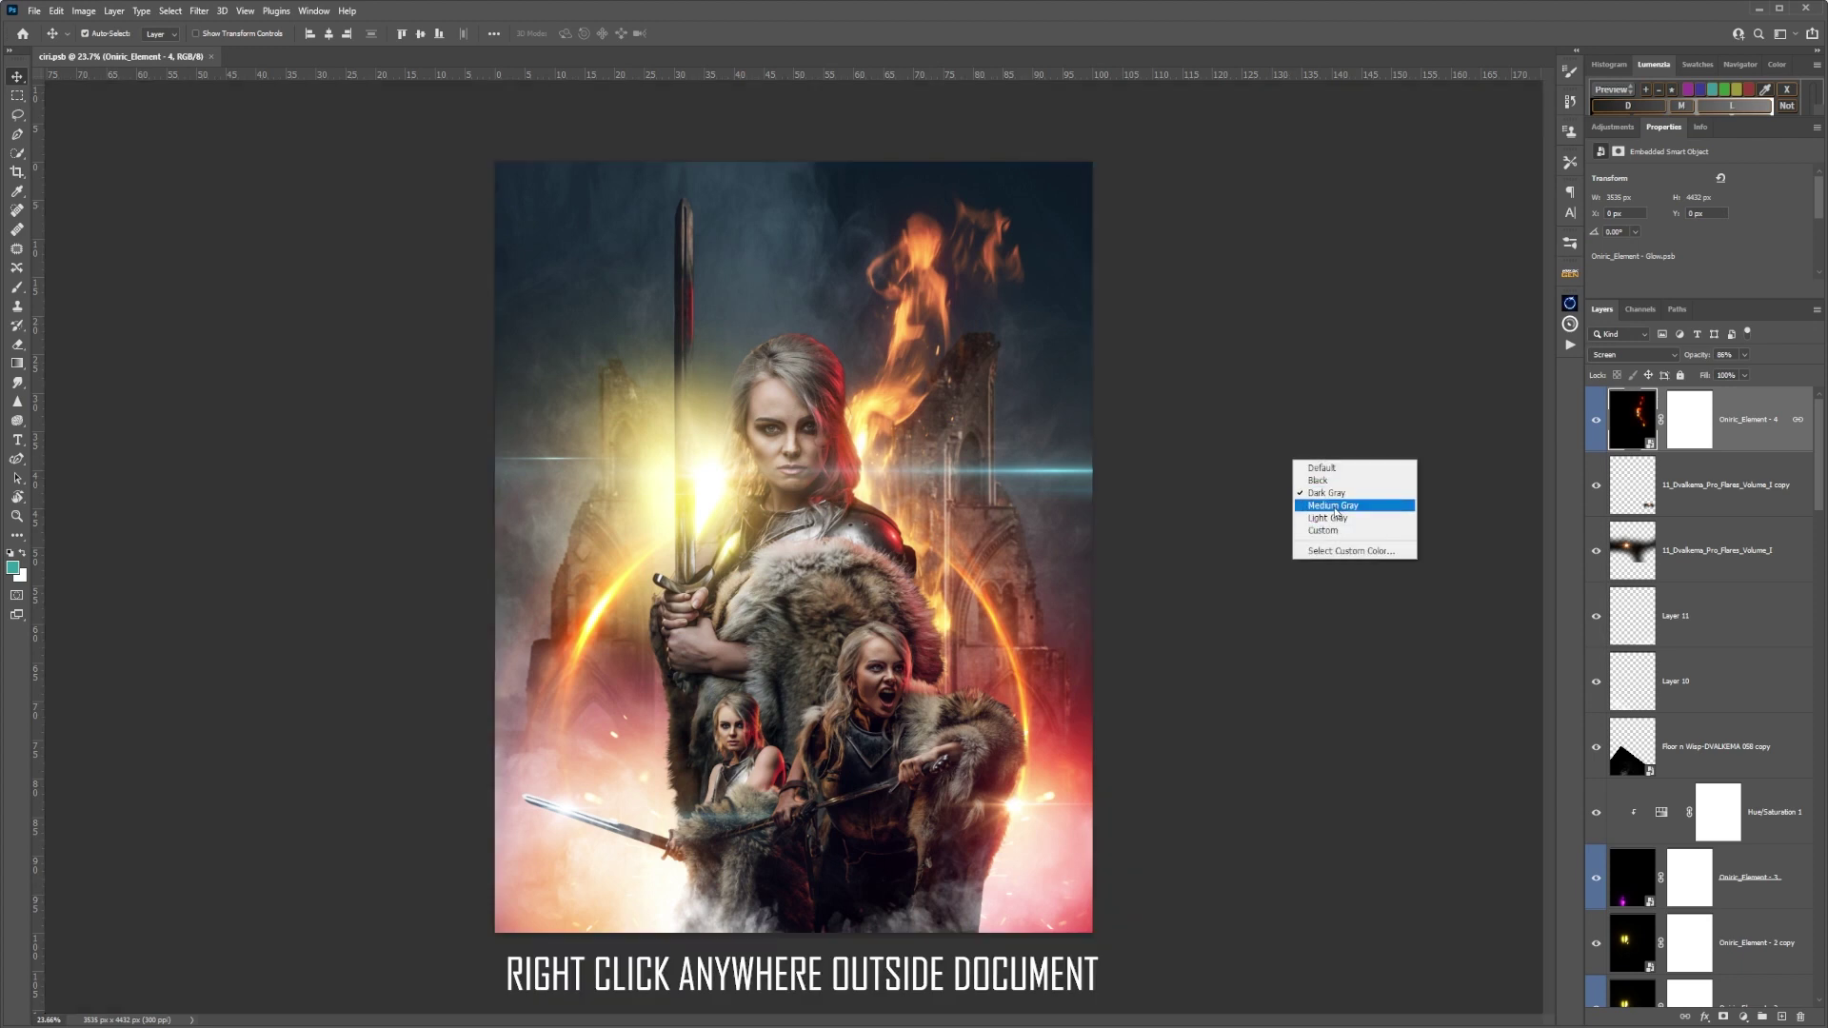
{"action": "left_click", "coordinate": [1302, 506]}
{"action": "right_click", "coordinate": [1292, 517]}
{"action": "left_click", "coordinate": [1322, 560]}
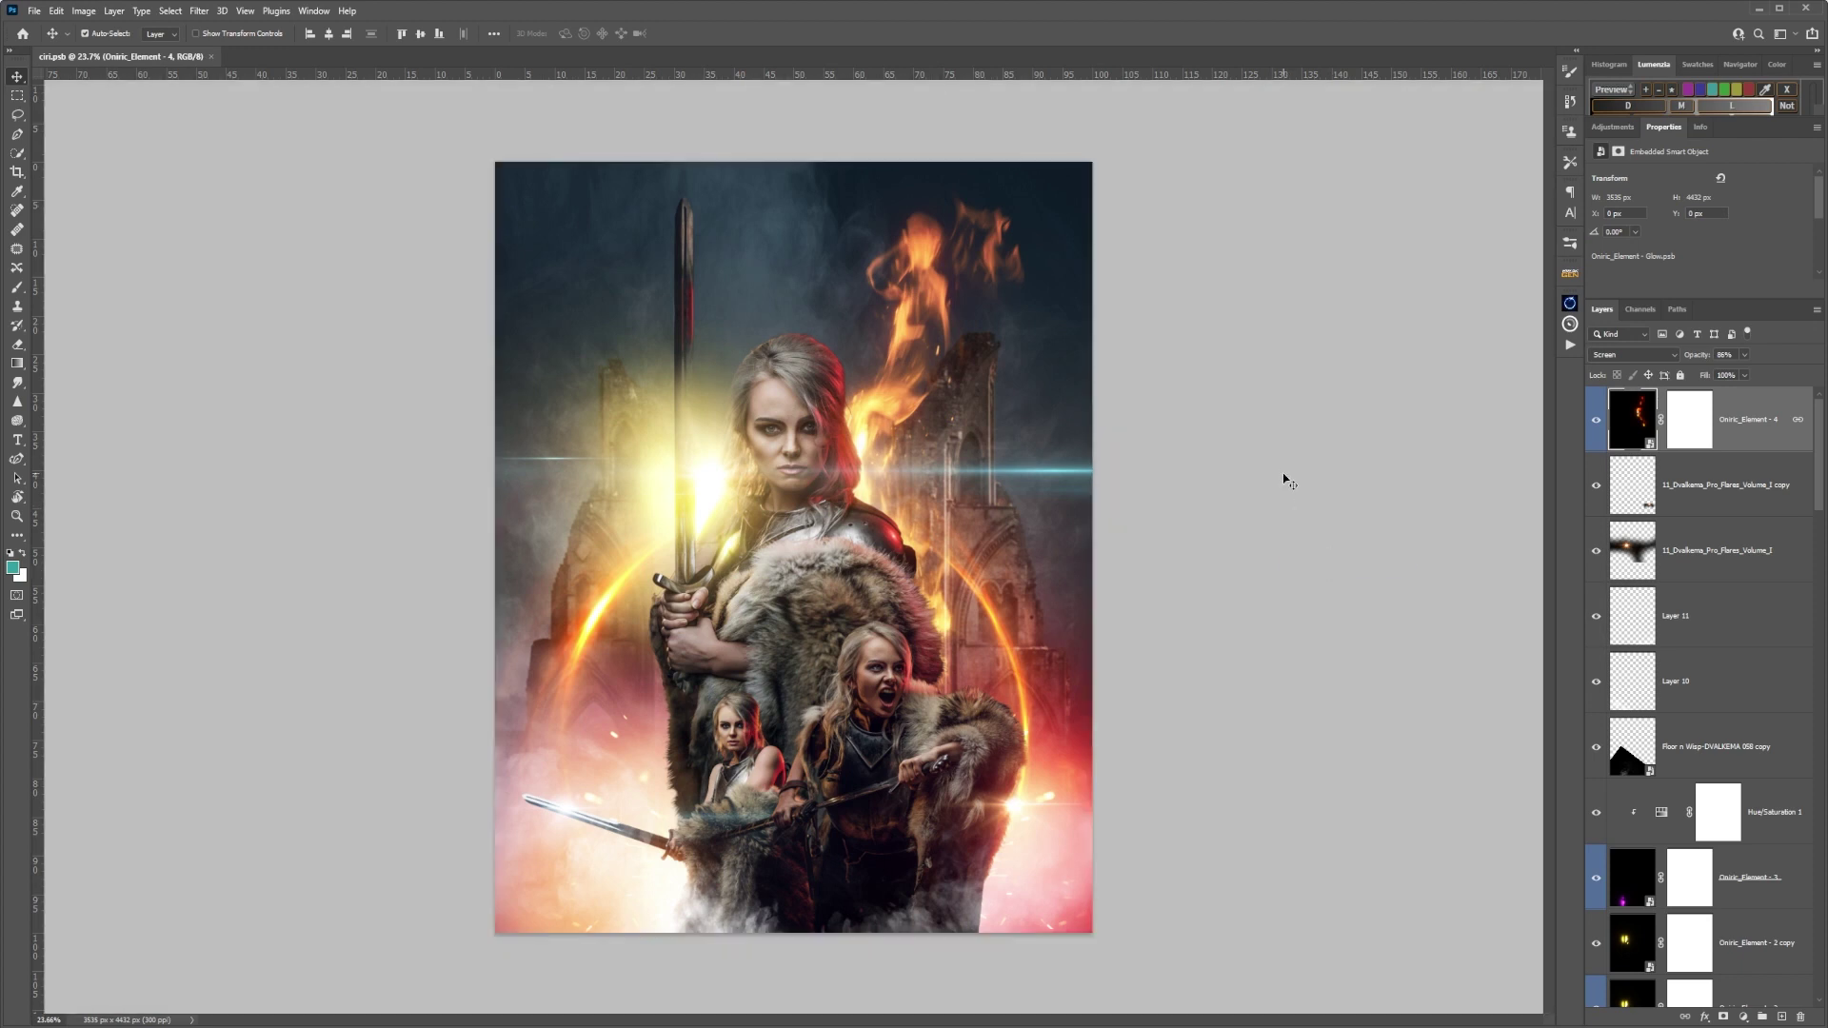
{"action": "right_click", "coordinate": [1287, 479]}
{"action": "left_click", "coordinate": [1312, 542]}
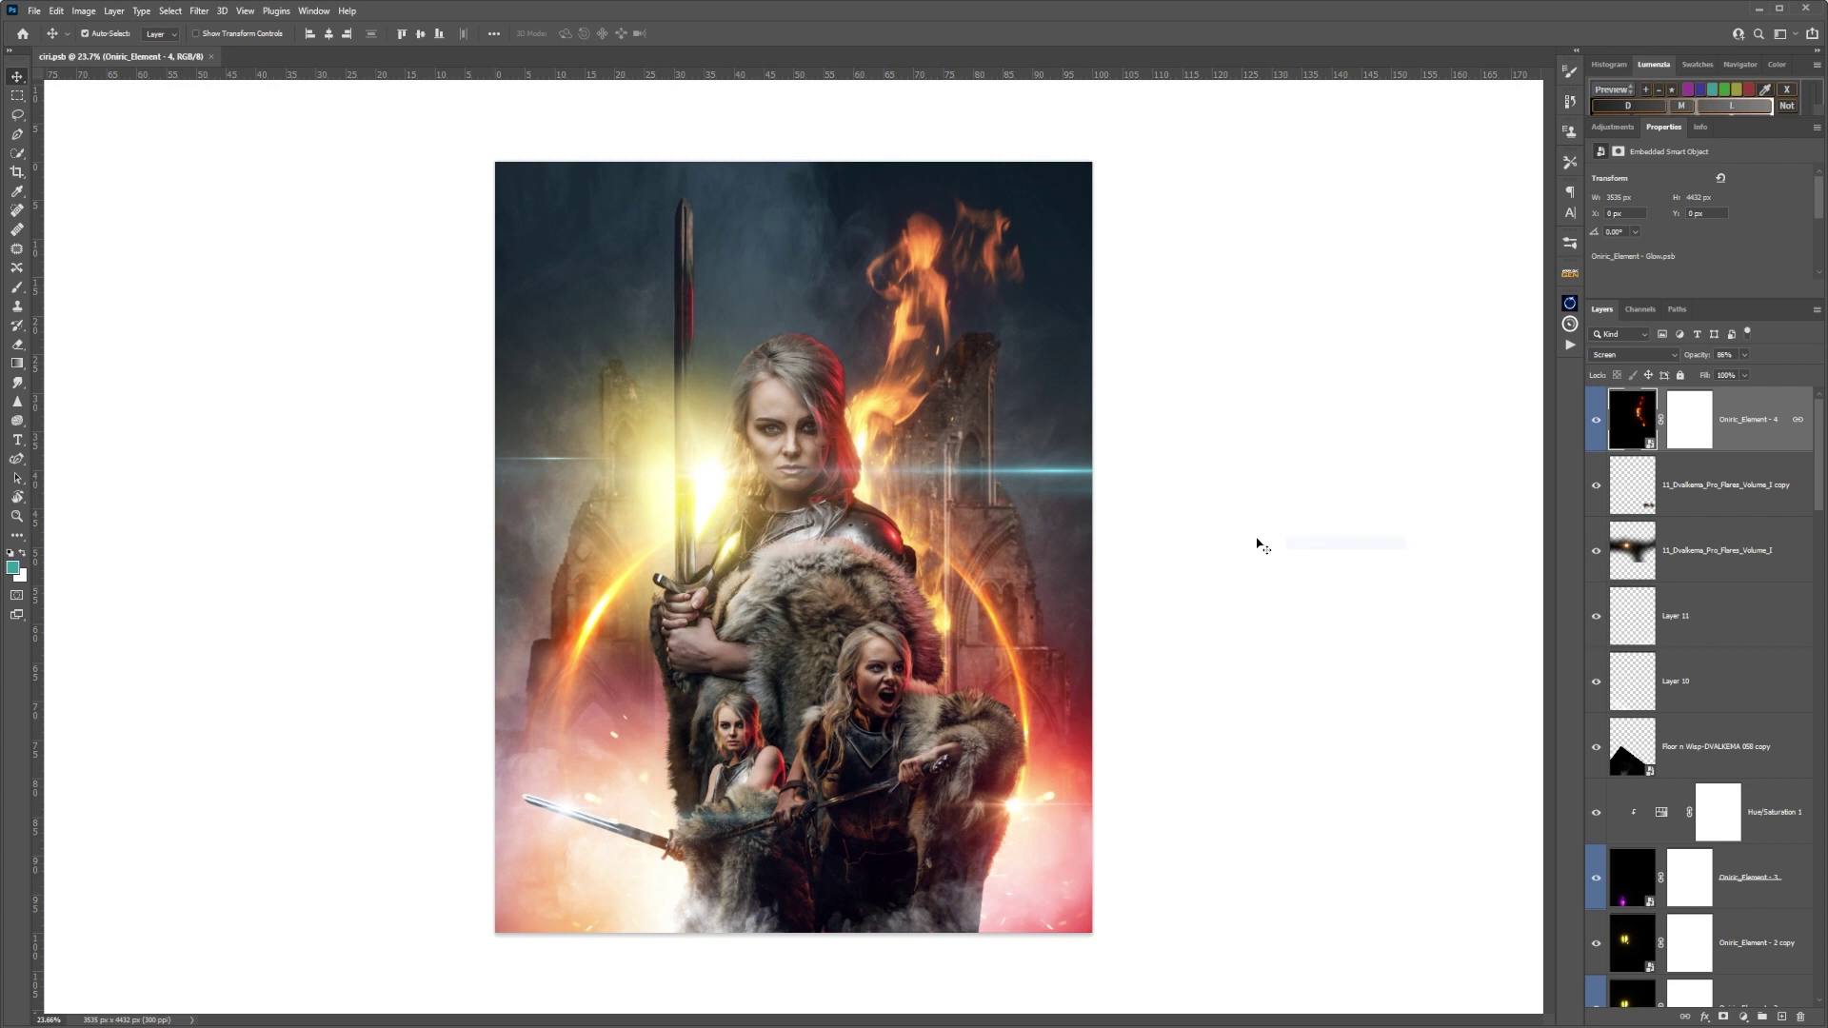
Set a custom pasteboard colour, first magenta, then white ffffff.
{"action": "right_click", "coordinate": [1255, 438]}
{"action": "left_click", "coordinate": [1319, 526]}
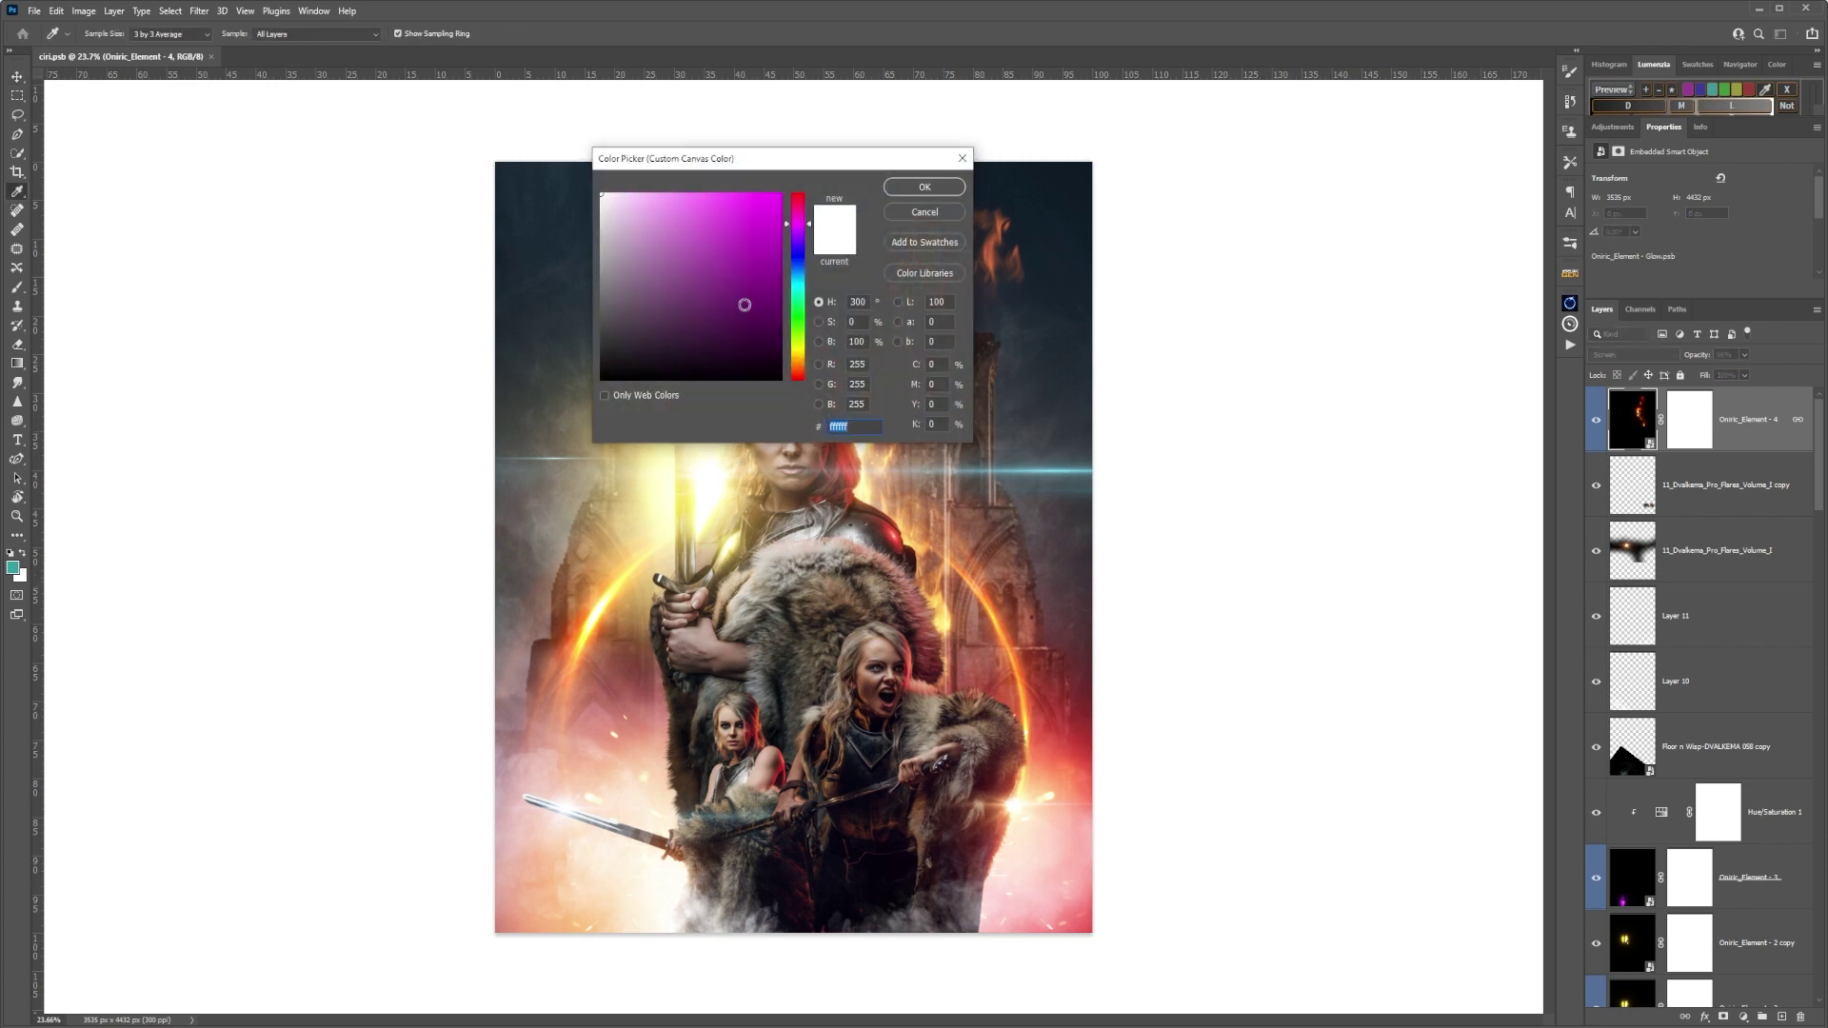
{"action": "left_click_drag", "start_coordinate": [720, 290], "coordinate": [767, 203]}
{"action": "left_click", "coordinate": [895, 188]}
{"action": "key", "text": "v"}
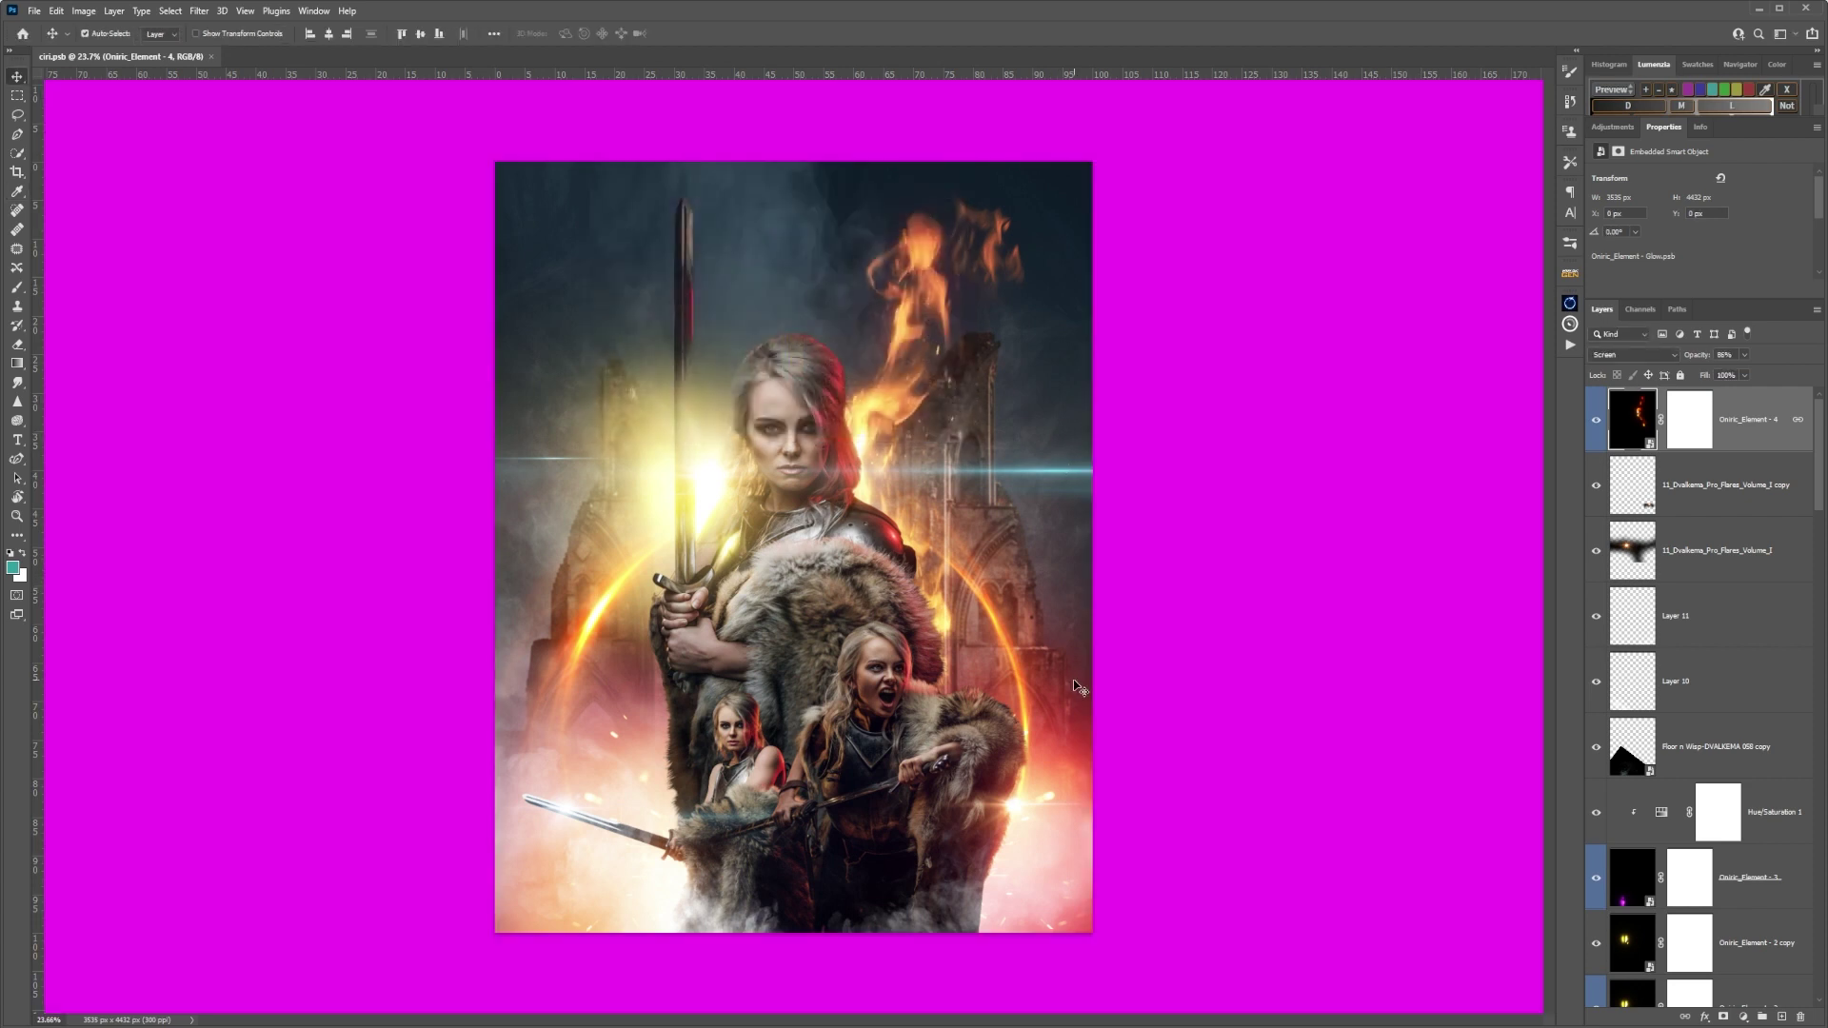
{"action": "right_click", "coordinate": [1311, 432]}
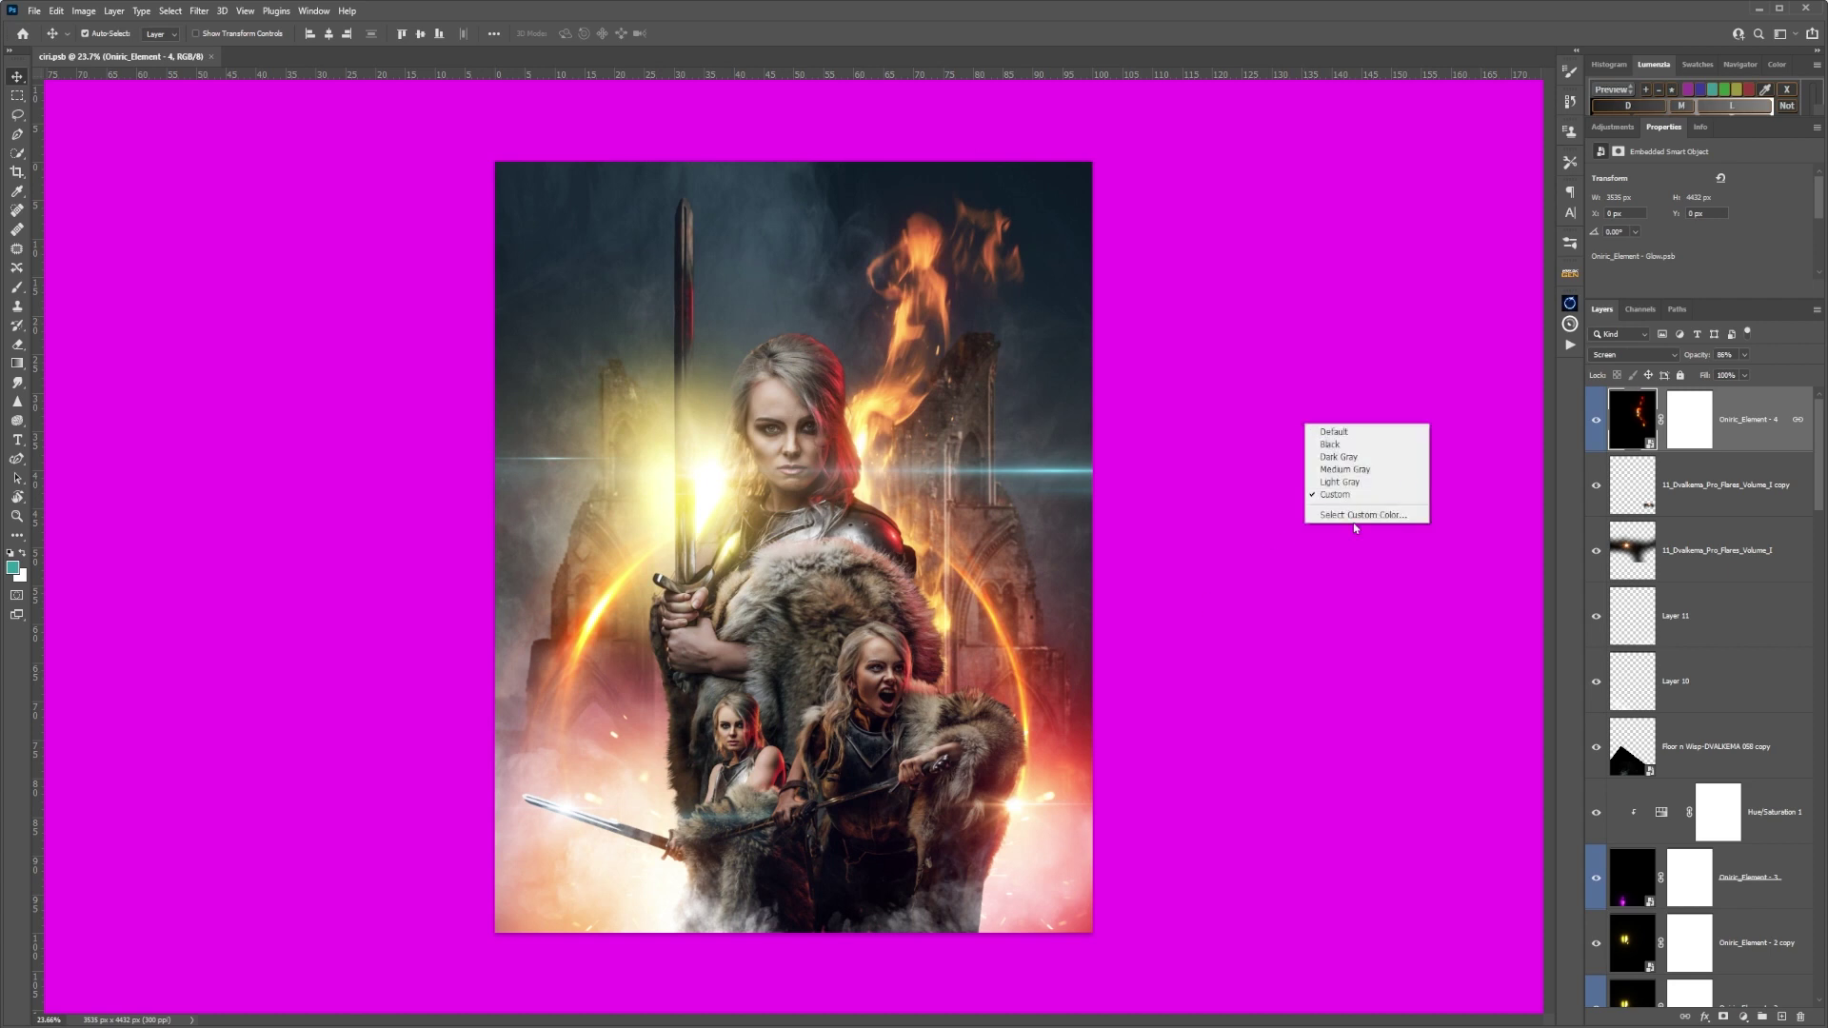
{"action": "left_click", "coordinate": [1319, 526]}
{"action": "left_click_drag", "start_coordinate": [677, 273], "coordinate": [543, 140]}
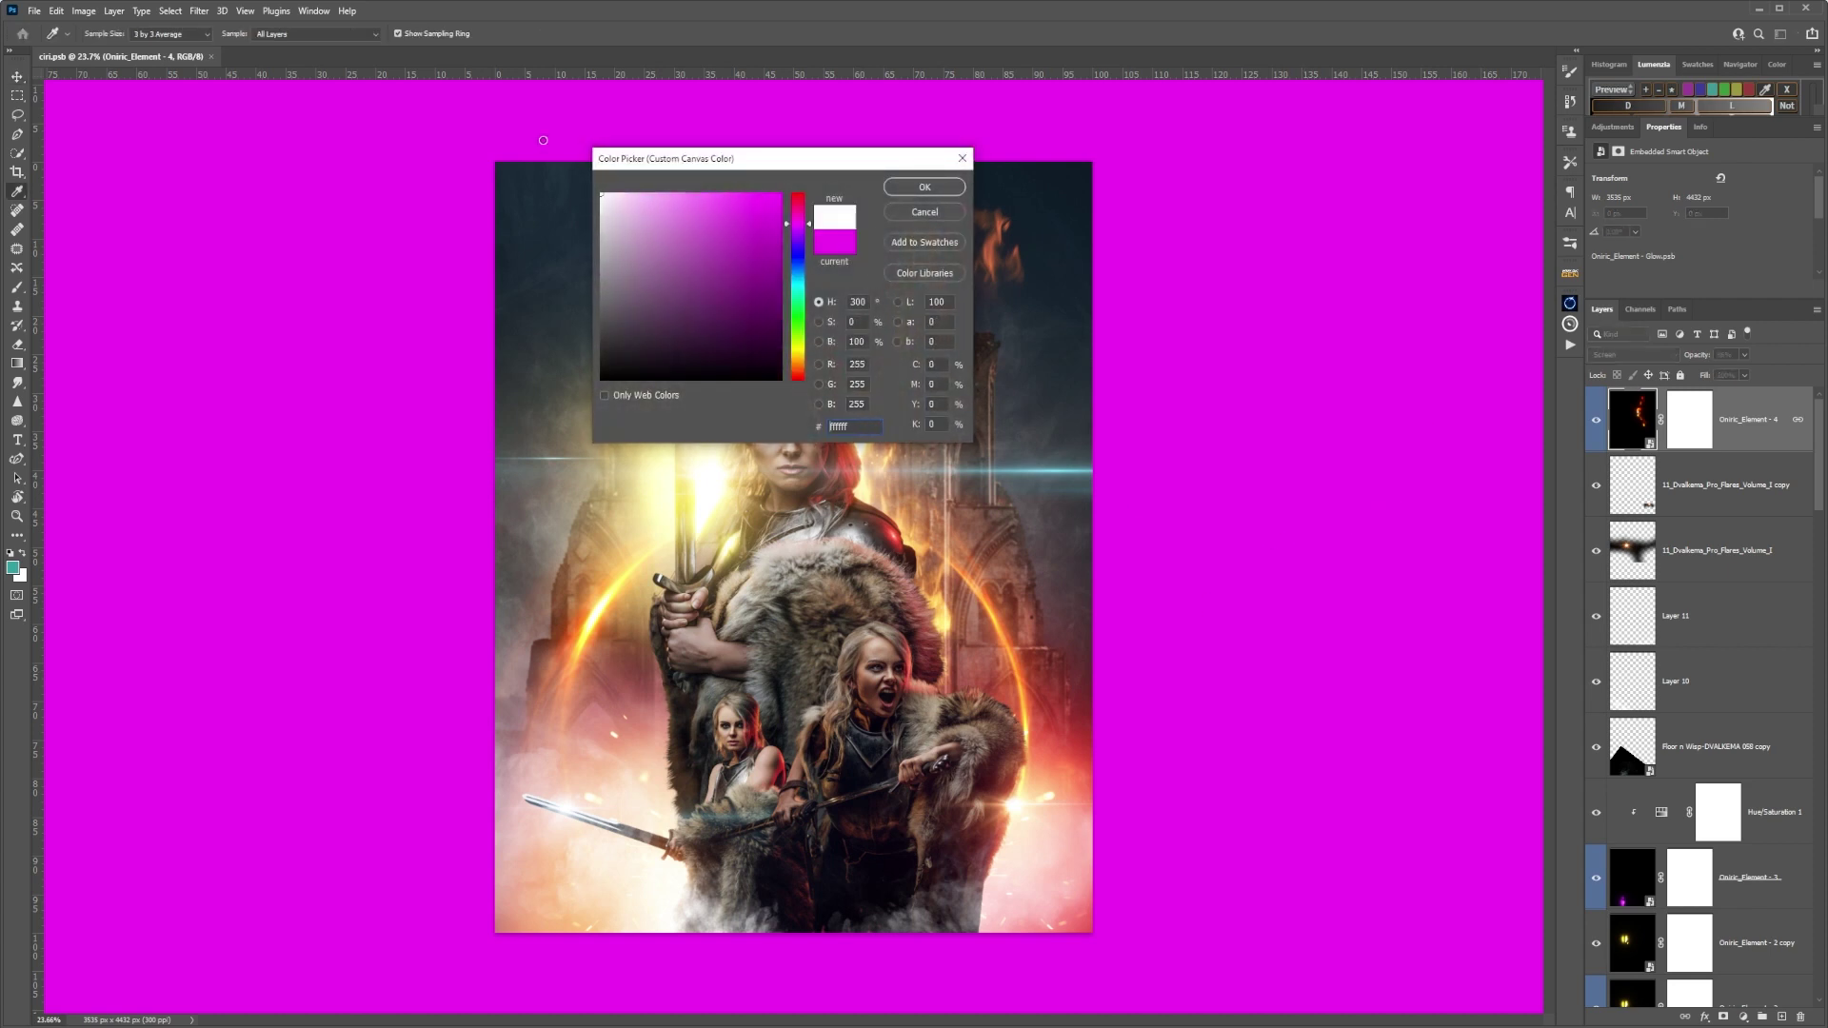
{"action": "left_click", "coordinate": [925, 188]}
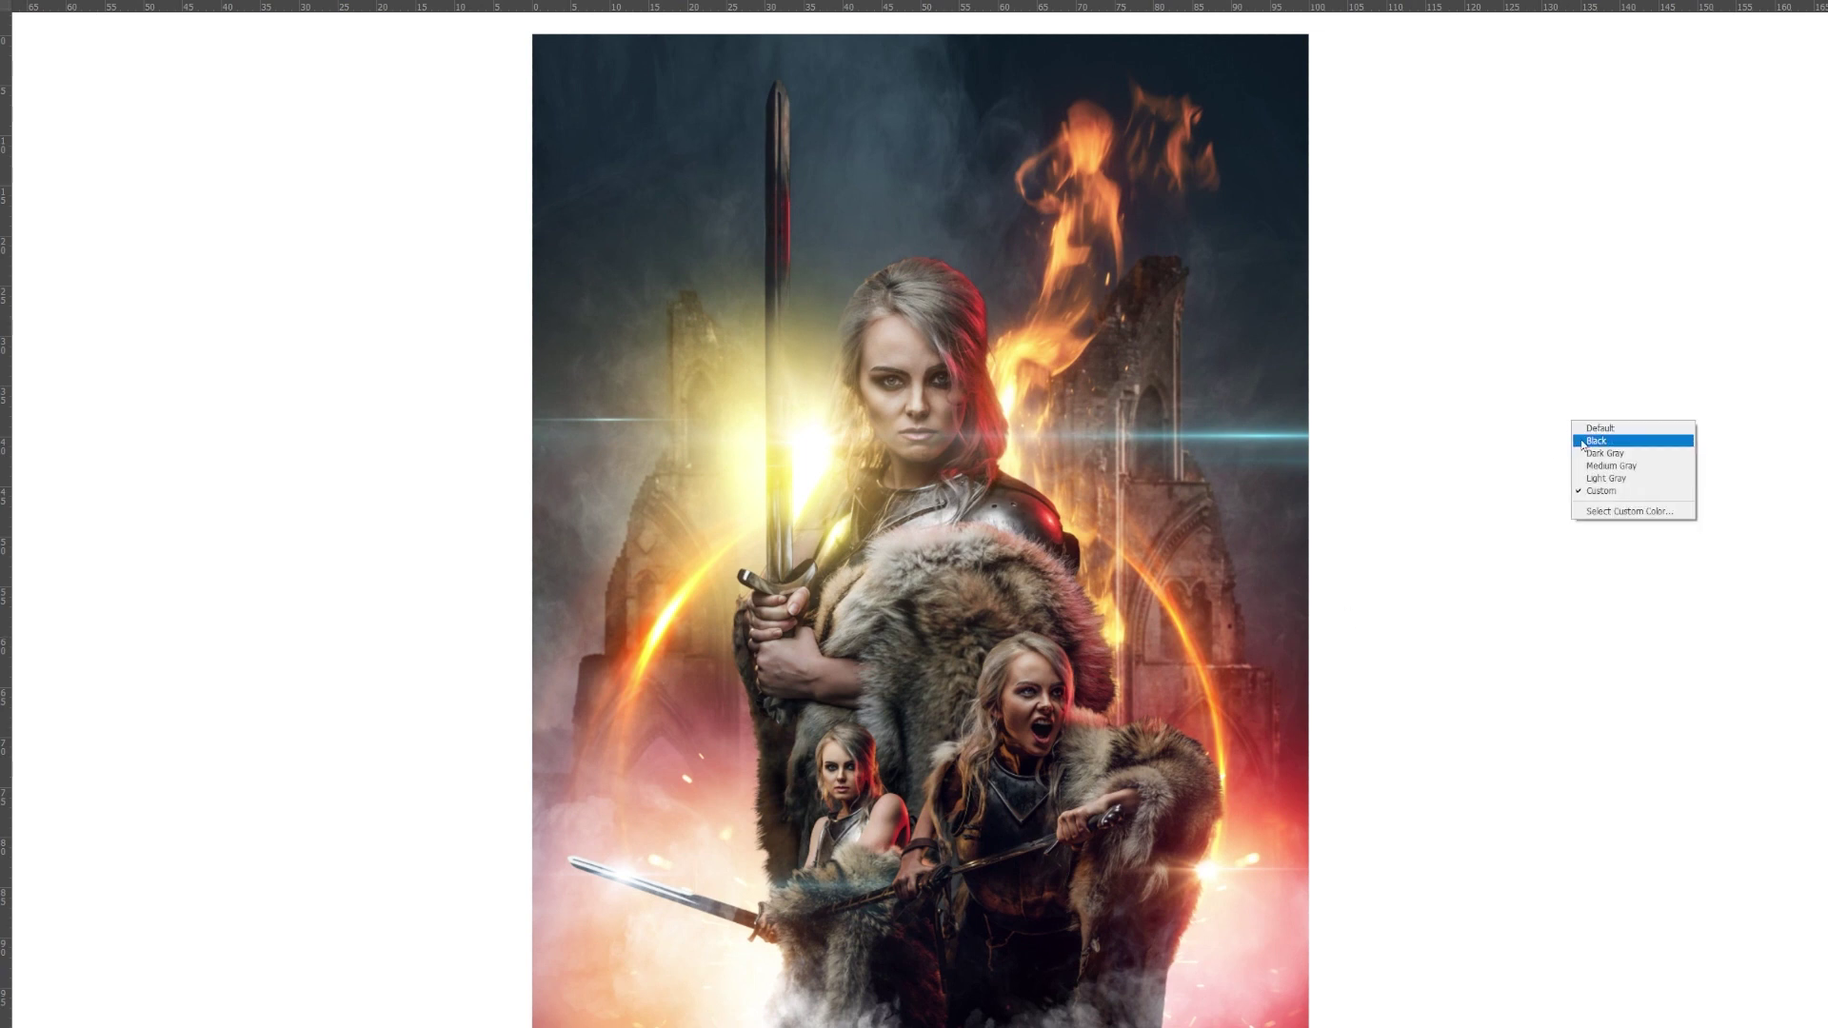
Set the pasteboard around the loch panorama to Black, then to gray.
{"action": "left_click", "coordinate": [1586, 444]}
{"action": "right_click", "coordinate": [1587, 447]}
{"action": "left_click", "coordinate": [1590, 473]}
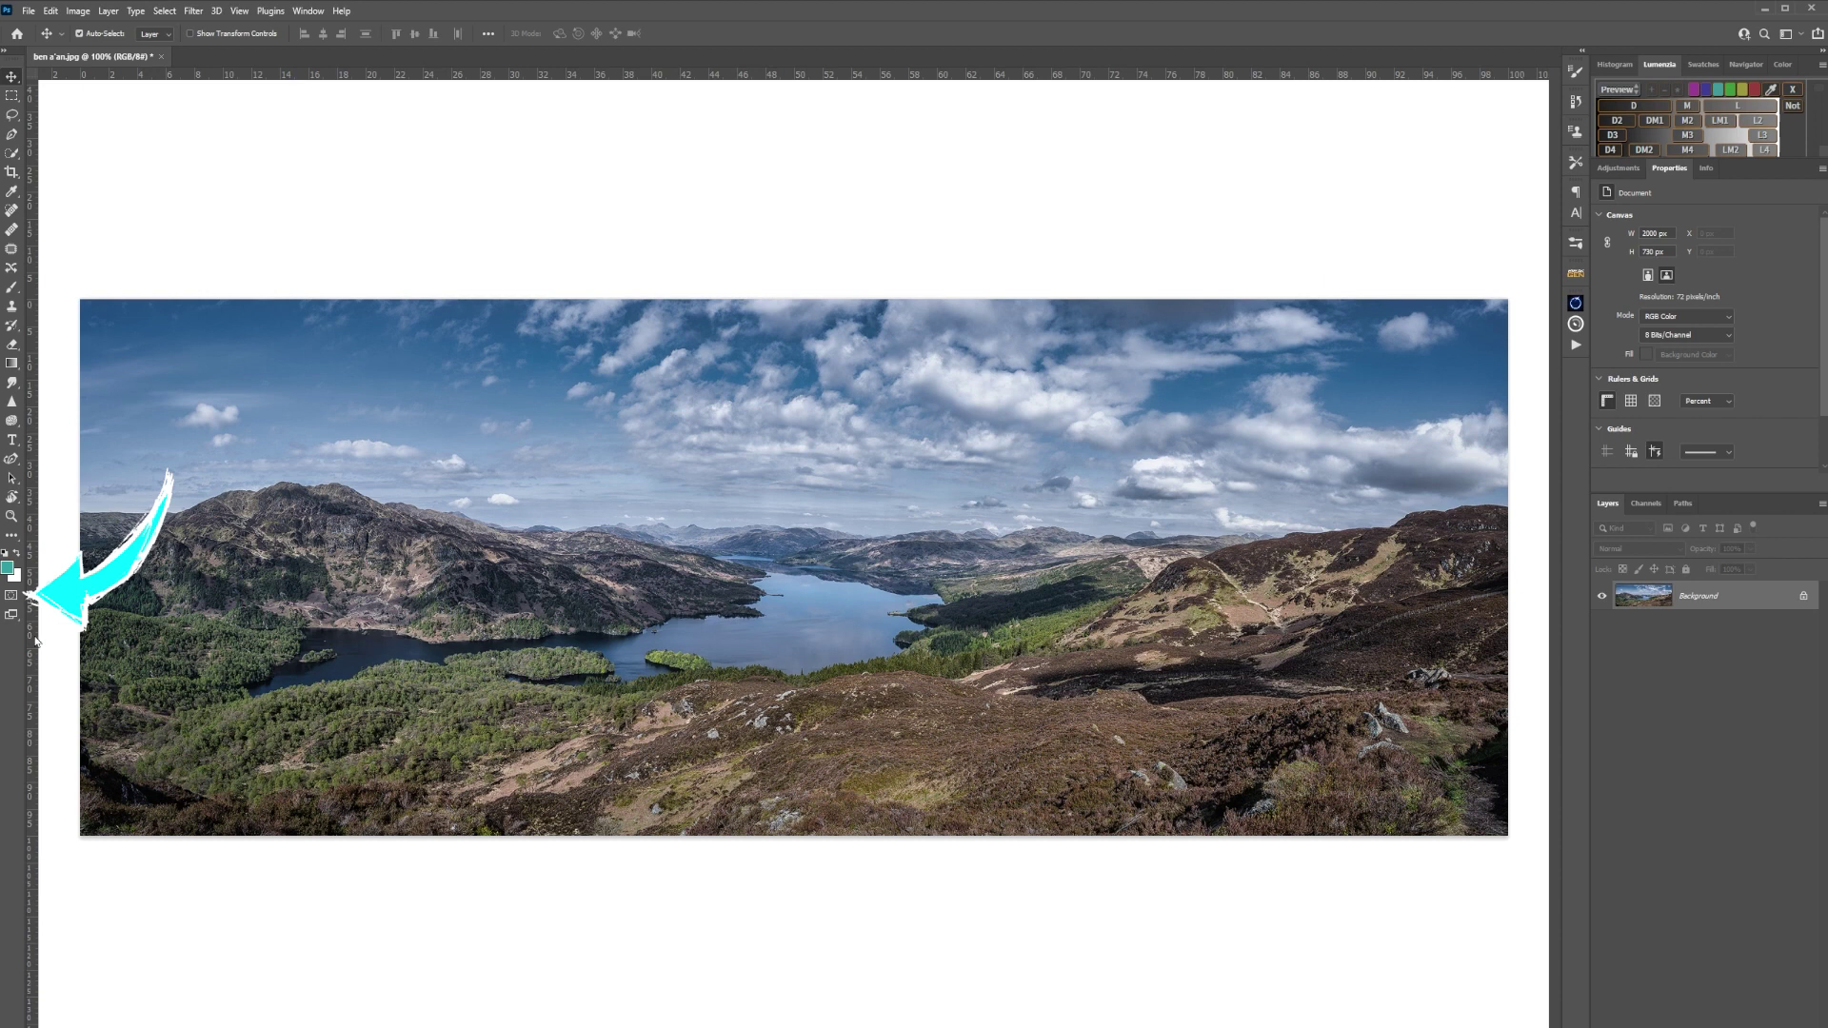
Enter Quick Mask with its options confirmed, brush over the sky, and exit to select it.
{"action": "double_click", "coordinate": [9, 597]}
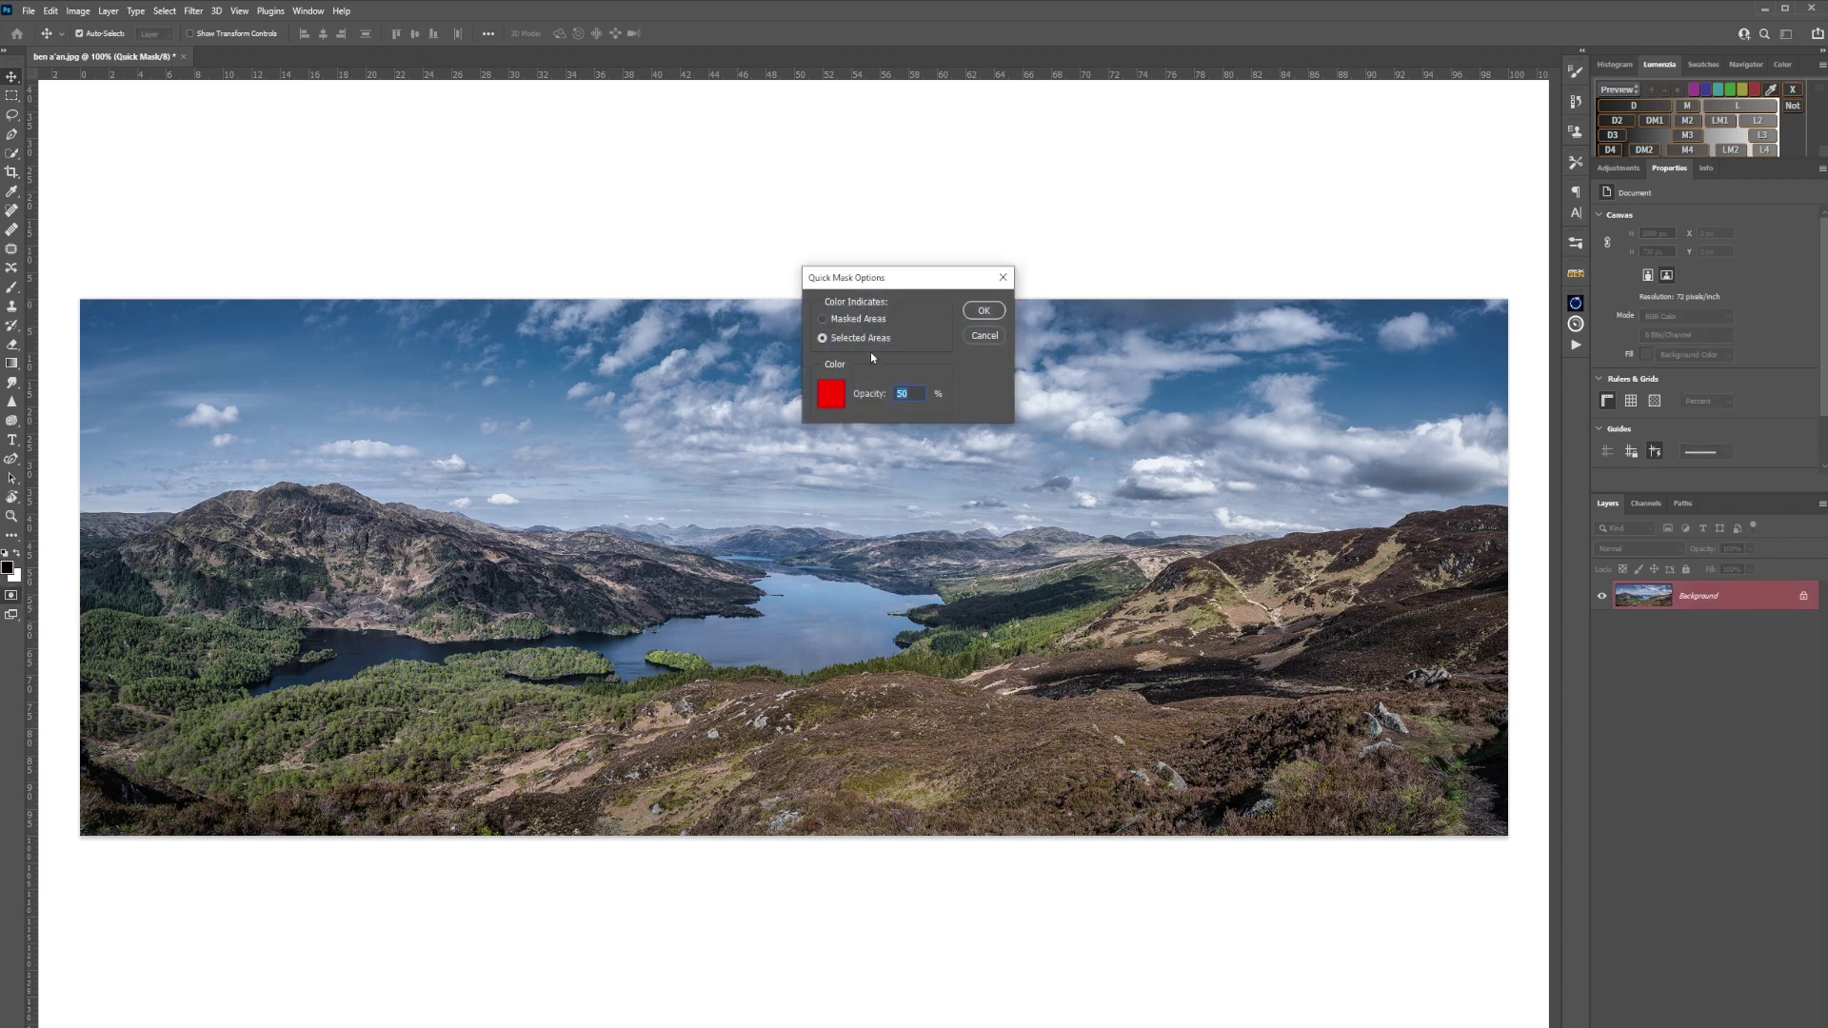
{"action": "left_click", "coordinate": [984, 311]}
{"action": "left_click", "coordinate": [13, 287]}
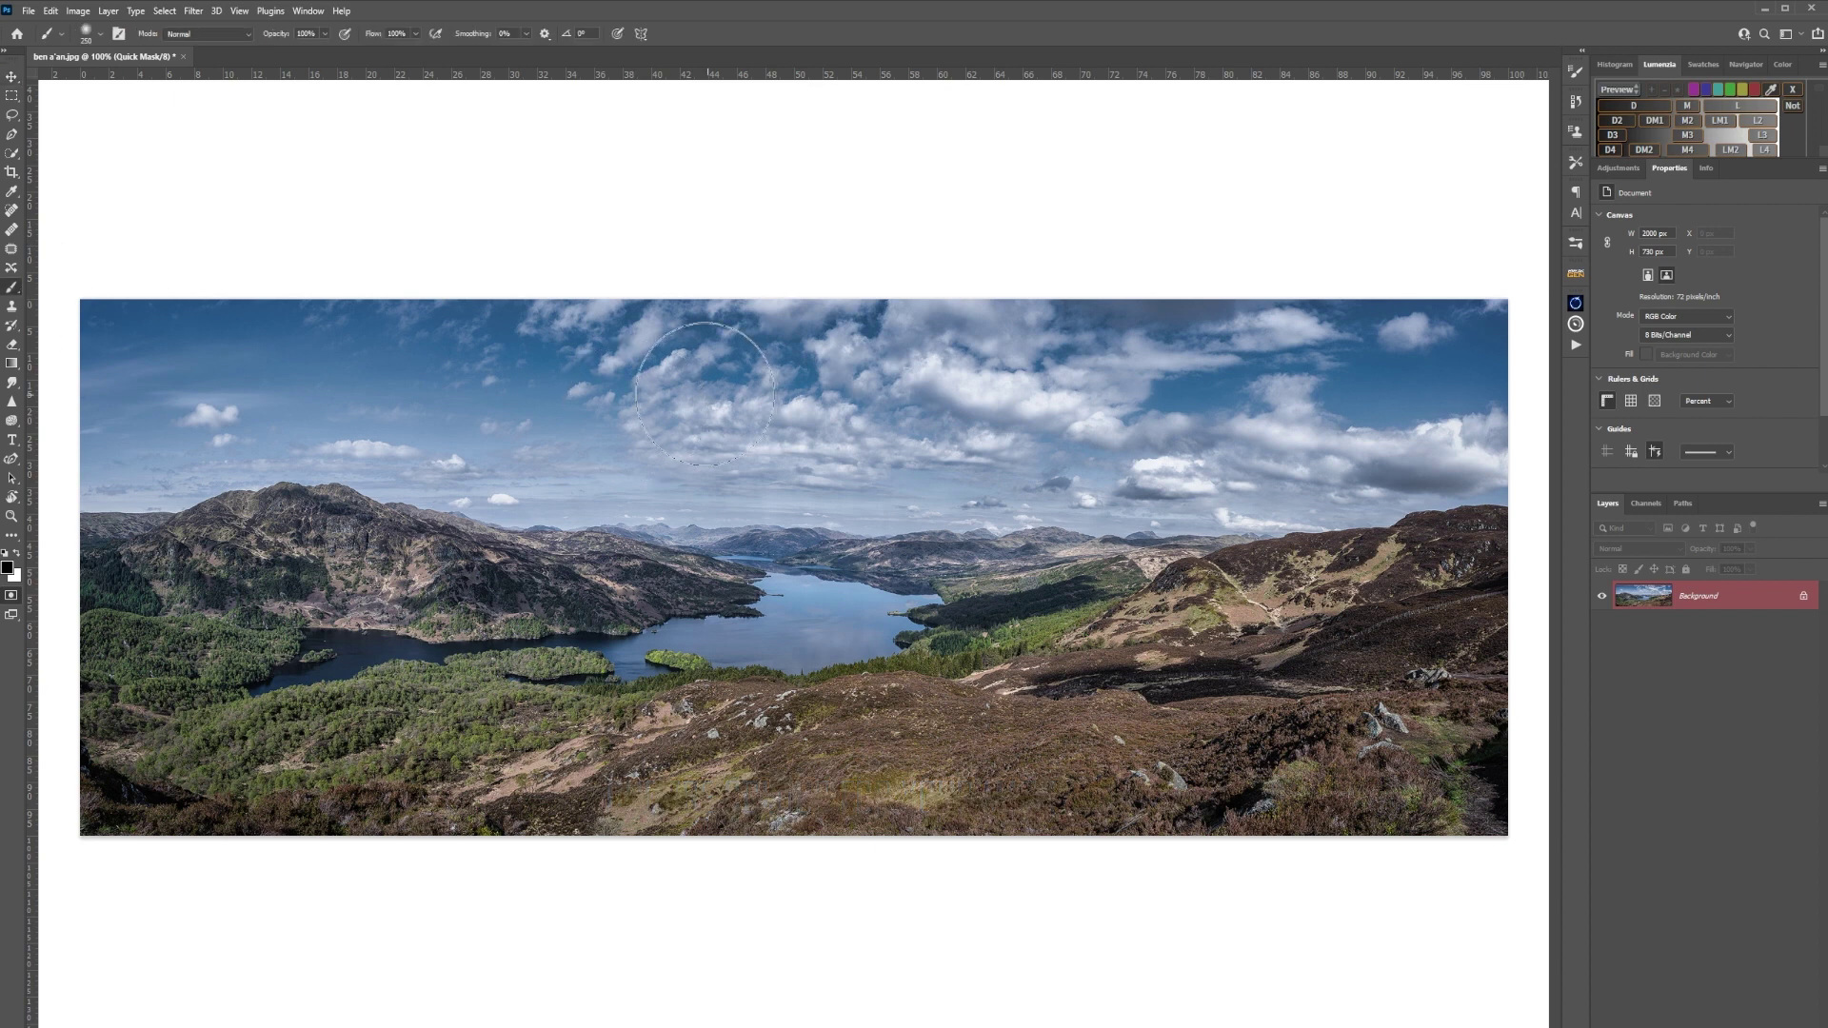
{"action": "mouse_move", "coordinate": [752, 357]}
{"action": "left_mouse_down"}
{"action": "mouse_move", "coordinate": [662, 370]}
{"action": "mouse_move", "coordinate": [305, 339]}
{"action": "mouse_move", "coordinate": [6, 354]}
{"action": "mouse_move", "coordinate": [218, 343]}
{"action": "mouse_move", "coordinate": [95, 439]}
{"action": "mouse_move", "coordinate": [284, 422]}
{"action": "mouse_move", "coordinate": [653, 476]}
{"action": "mouse_move", "coordinate": [1278, 481]}
{"action": "mouse_move", "coordinate": [1443, 471]}
{"action": "mouse_move", "coordinate": [1496, 426]}
{"action": "mouse_move", "coordinate": [832, 414]}
{"action": "mouse_move", "coordinate": [1412, 352]}
{"action": "mouse_move", "coordinate": [767, 339]}
{"action": "mouse_move", "coordinate": [1211, 323]}
{"action": "mouse_move", "coordinate": [1476, 375]}
{"action": "left_mouse_up"}
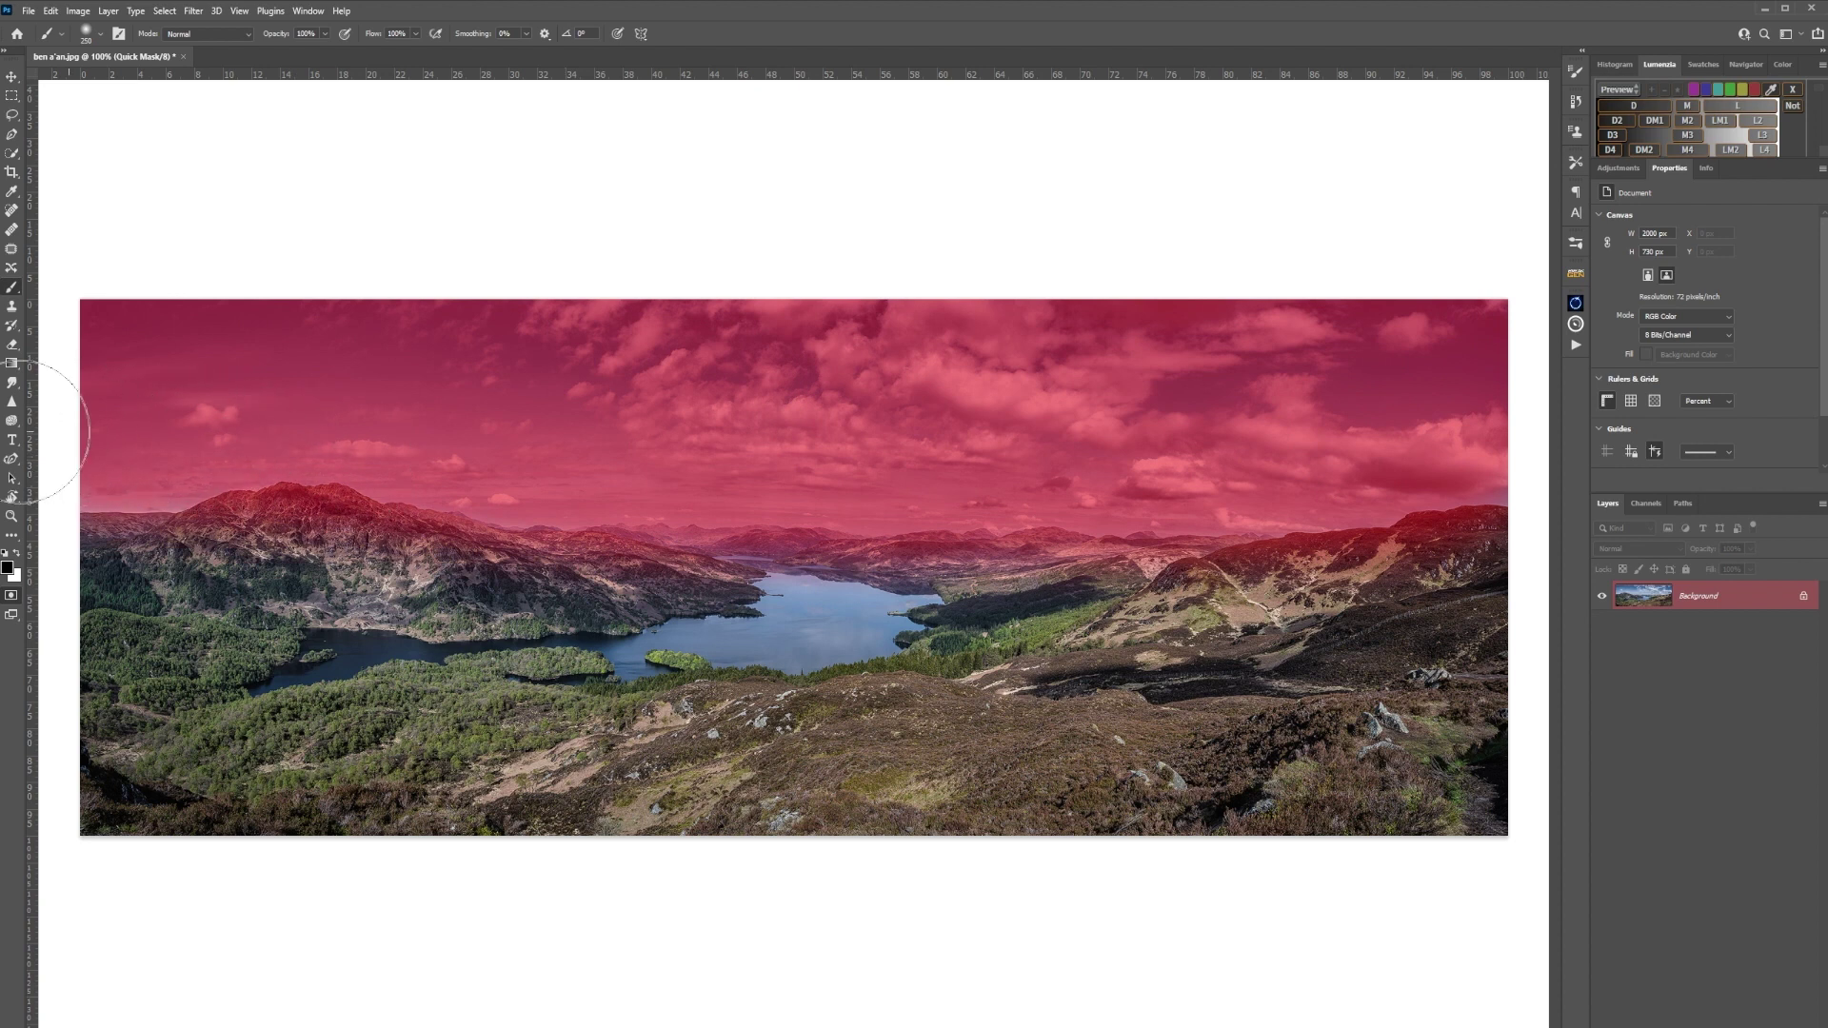
{"action": "key", "text": "q"}
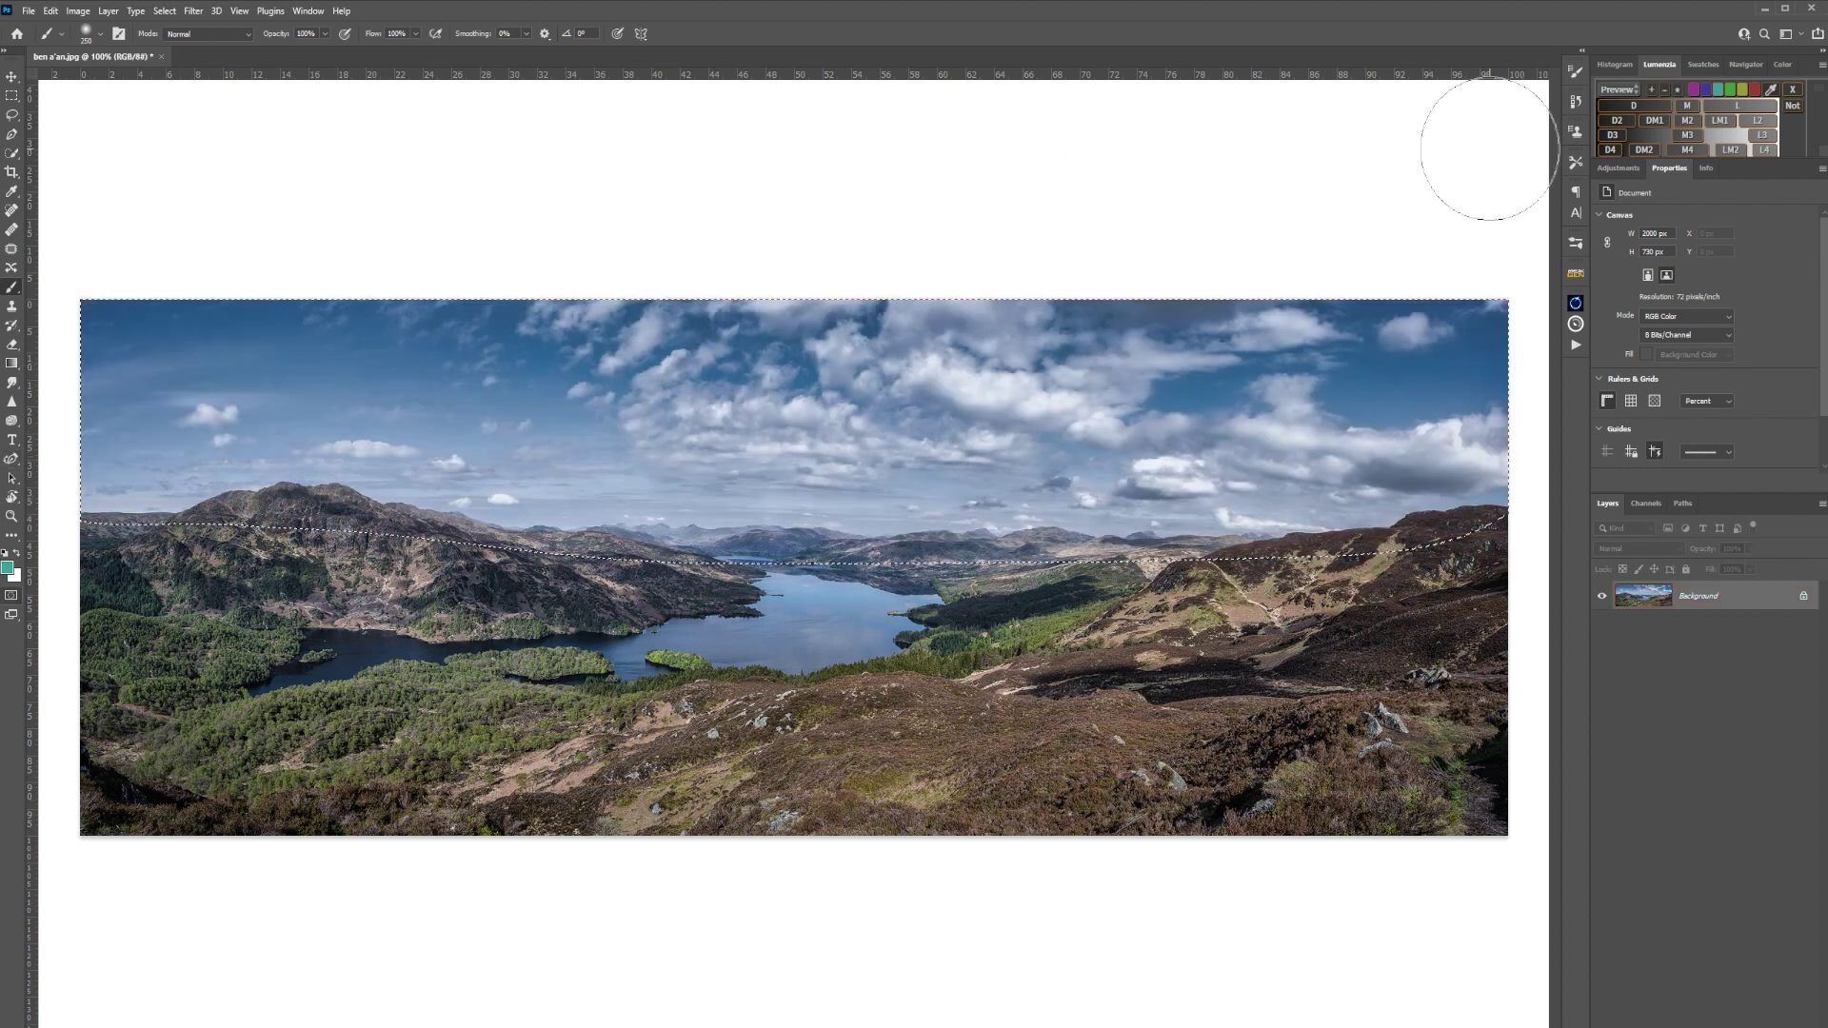
Give the sky Hue +18 and Saturation -33 in Hue/Saturation, apply, and deselect.
{"action": "key", "text": "ctrl+u"}
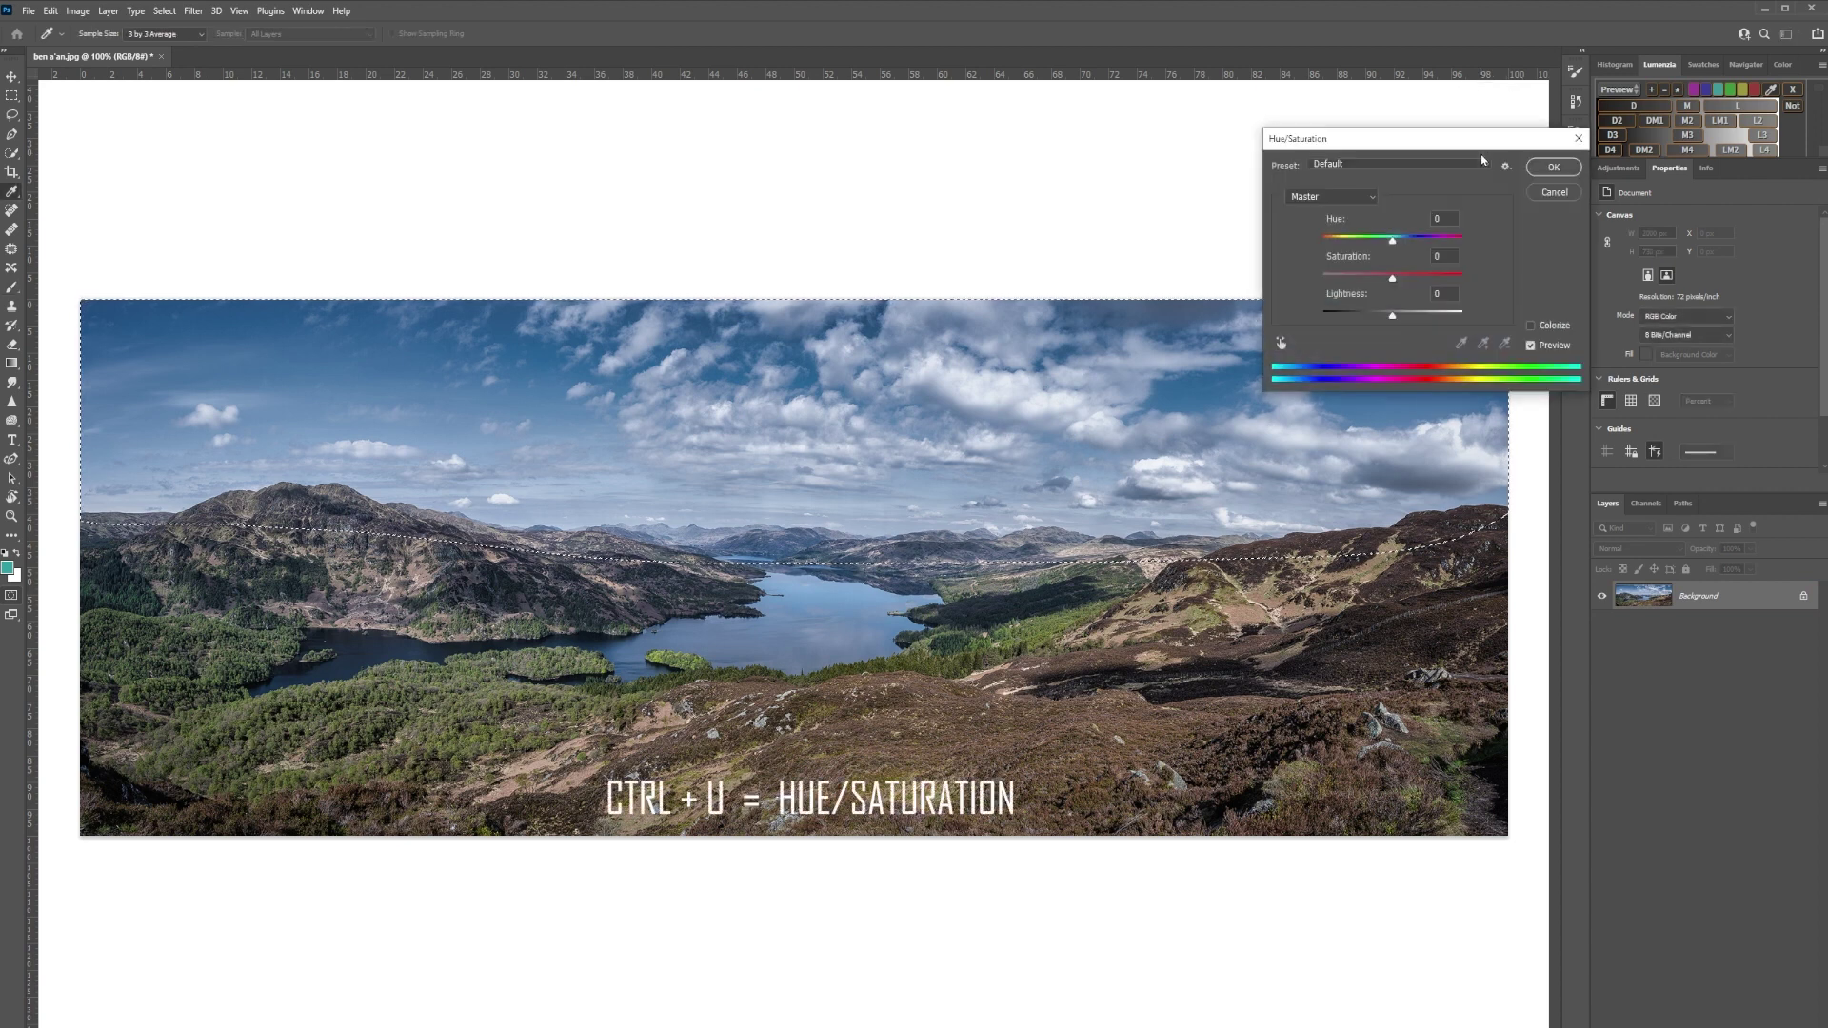
{"action": "left_click_drag", "start_coordinate": [1392, 278], "coordinate": [1407, 244]}
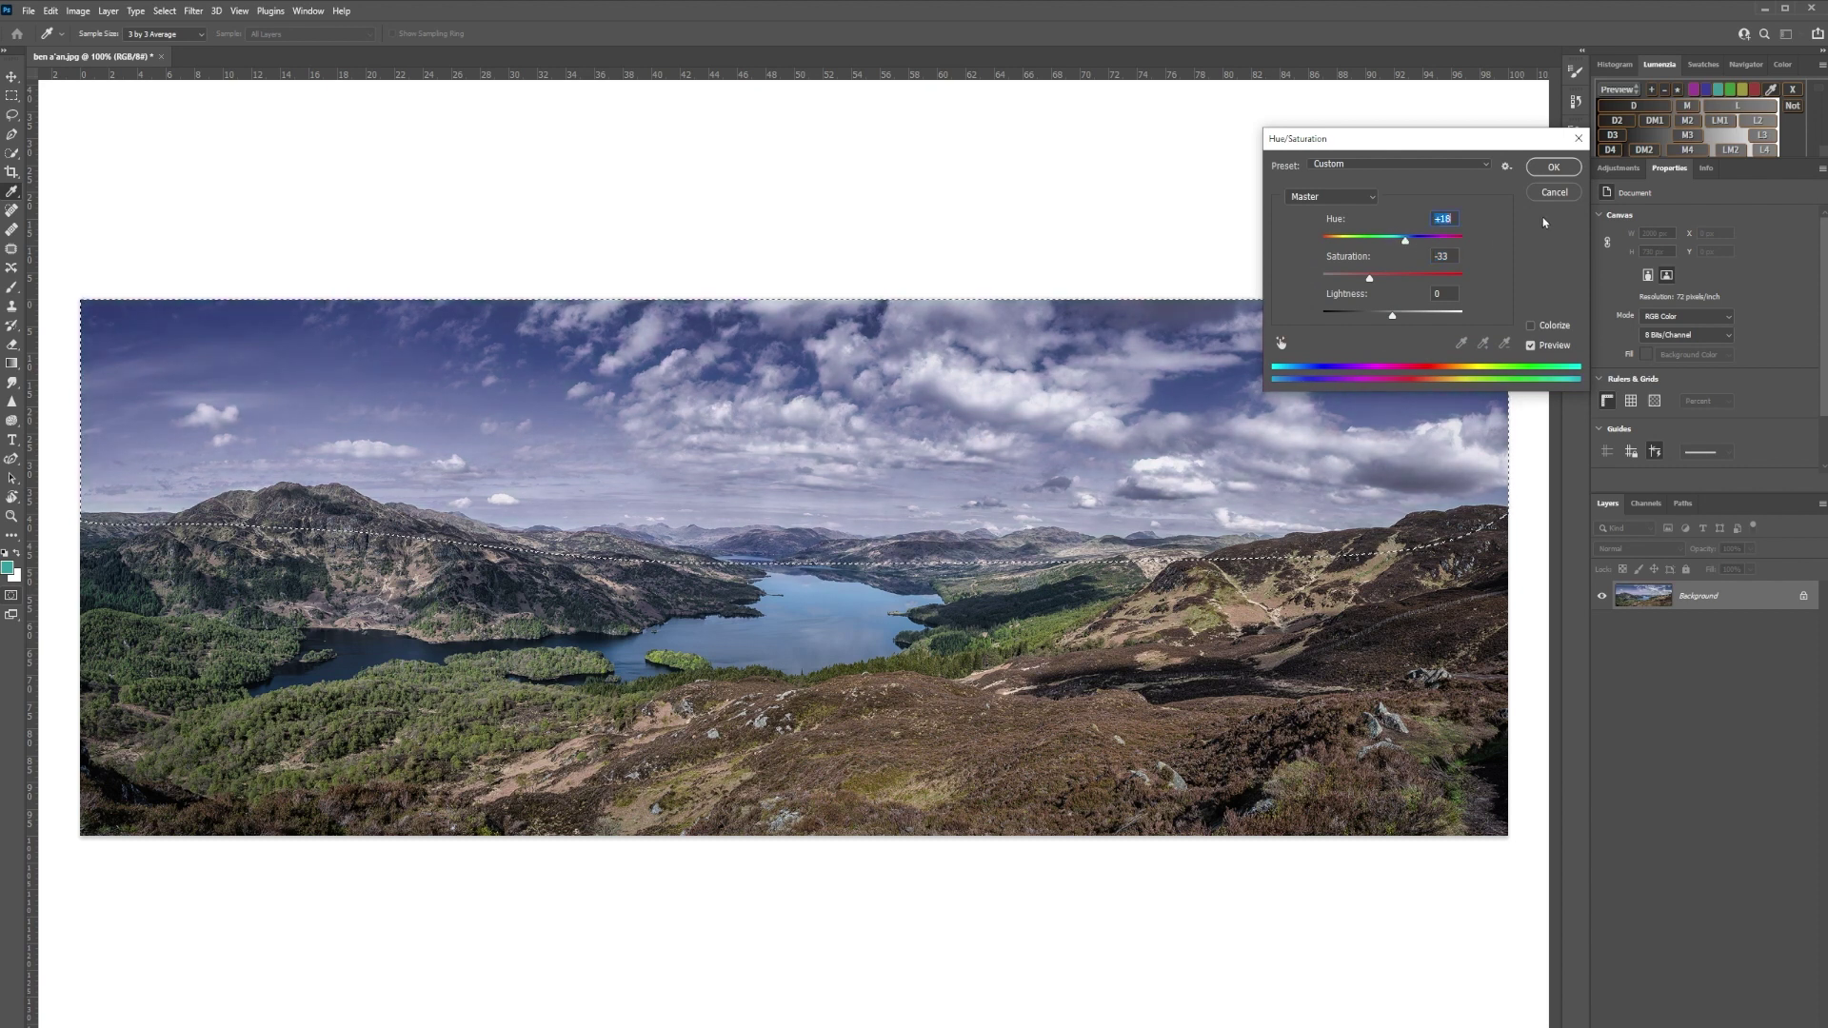
{"action": "key", "text": "Return"}
{"action": "key", "text": "ctrl+d"}
Quick-mask the lower moorland into a selection and shift its Hue toward purple-pink.
{"action": "key", "text": "b"}
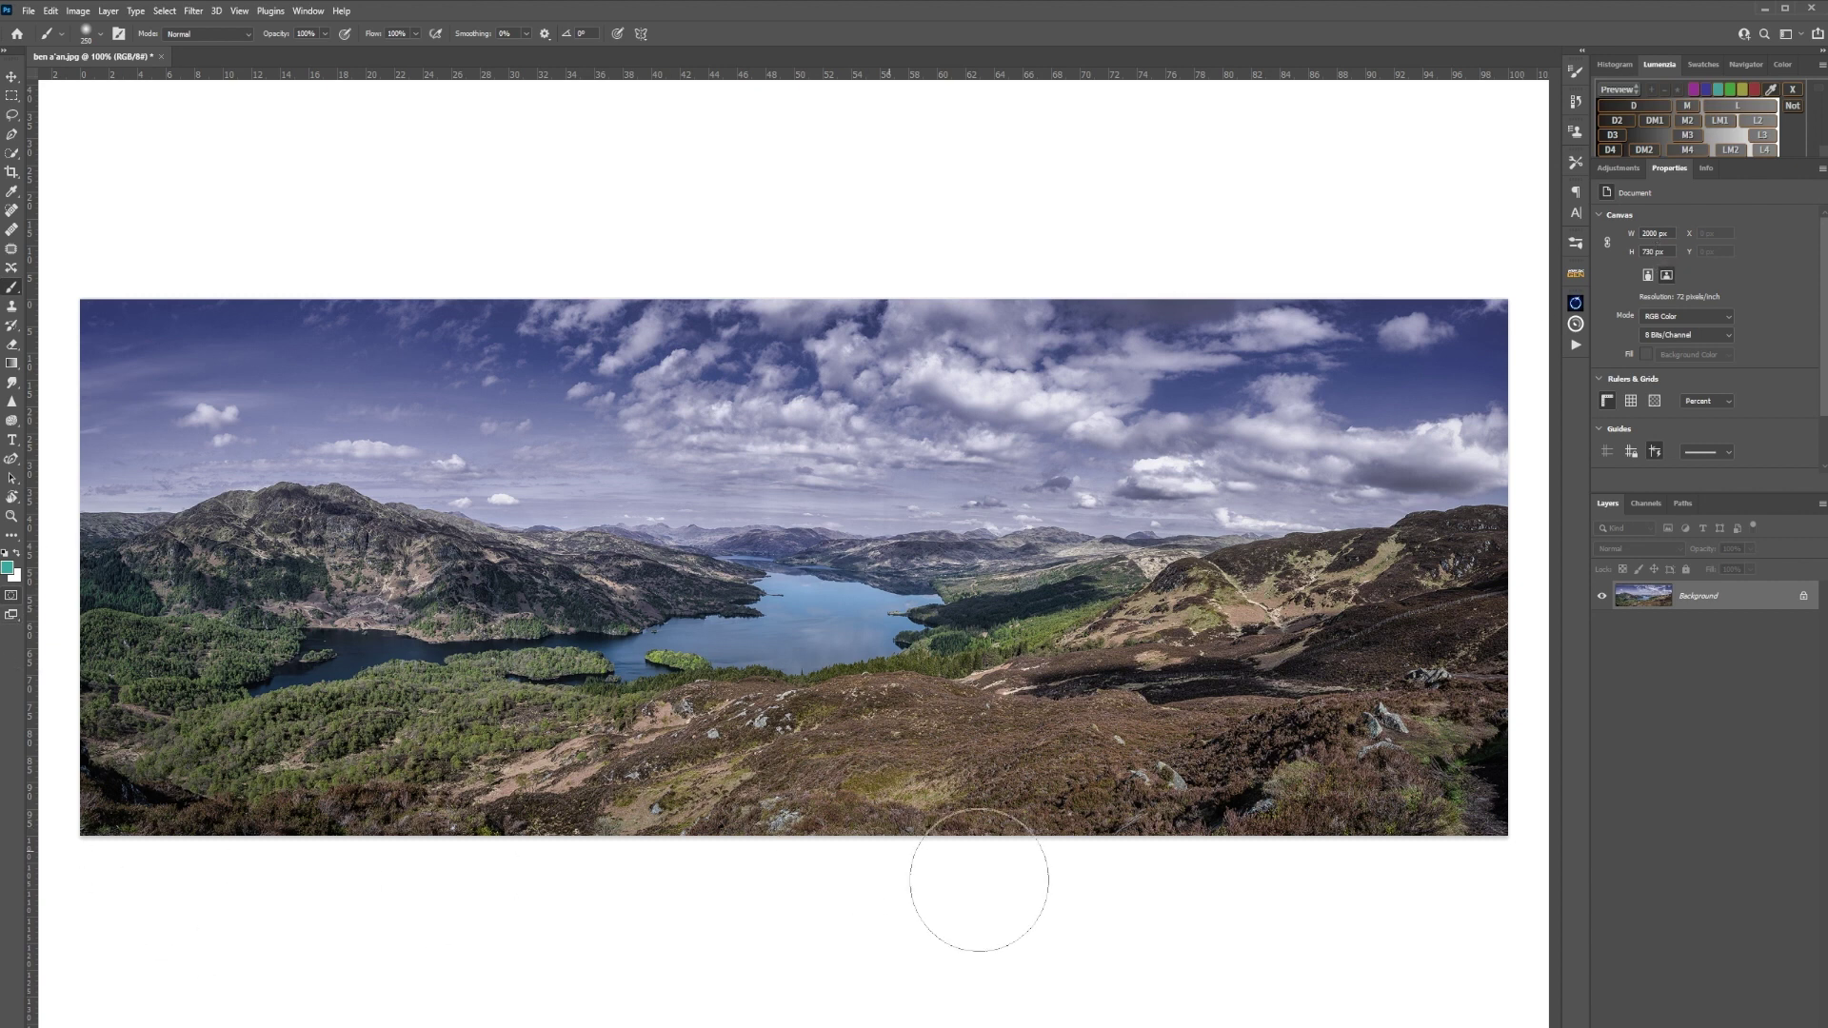
{"action": "key", "text": "q"}
{"action": "mouse_move", "coordinate": [1129, 752]}
{"action": "left_mouse_down"}
{"action": "mouse_move", "coordinate": [912, 746]}
{"action": "mouse_move", "coordinate": [708, 764]}
{"action": "mouse_move", "coordinate": [595, 818]}
{"action": "mouse_move", "coordinate": [379, 843]}
{"action": "mouse_move", "coordinate": [1025, 776]}
{"action": "mouse_move", "coordinate": [1394, 759]}
{"action": "mouse_move", "coordinate": [1479, 779]}
{"action": "mouse_move", "coordinate": [1234, 768]}
{"action": "mouse_move", "coordinate": [1069, 731]}
{"action": "mouse_move", "coordinate": [1318, 718]}
{"action": "mouse_move", "coordinate": [1468, 649]}
{"action": "mouse_move", "coordinate": [1539, 654]}
{"action": "mouse_move", "coordinate": [1490, 609]}
{"action": "left_mouse_up"}
{"action": "key", "text": "q"}
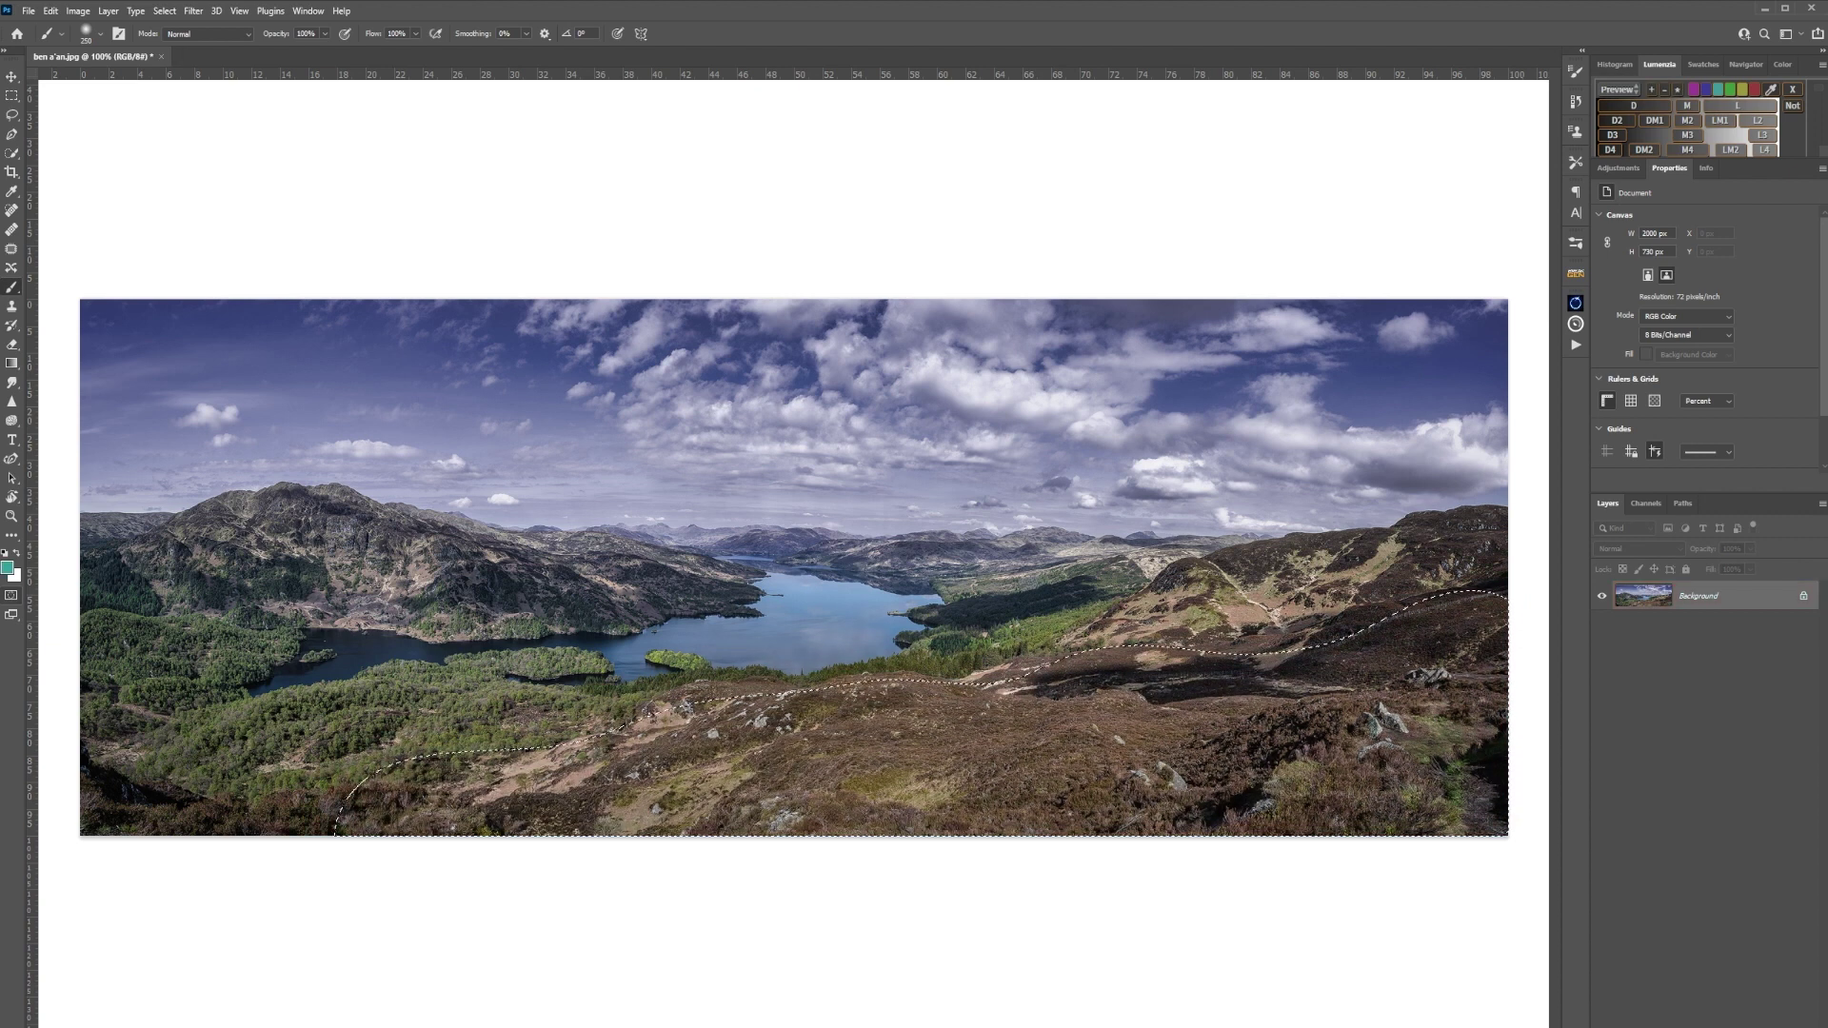
{"action": "key", "text": "ctrl+u"}
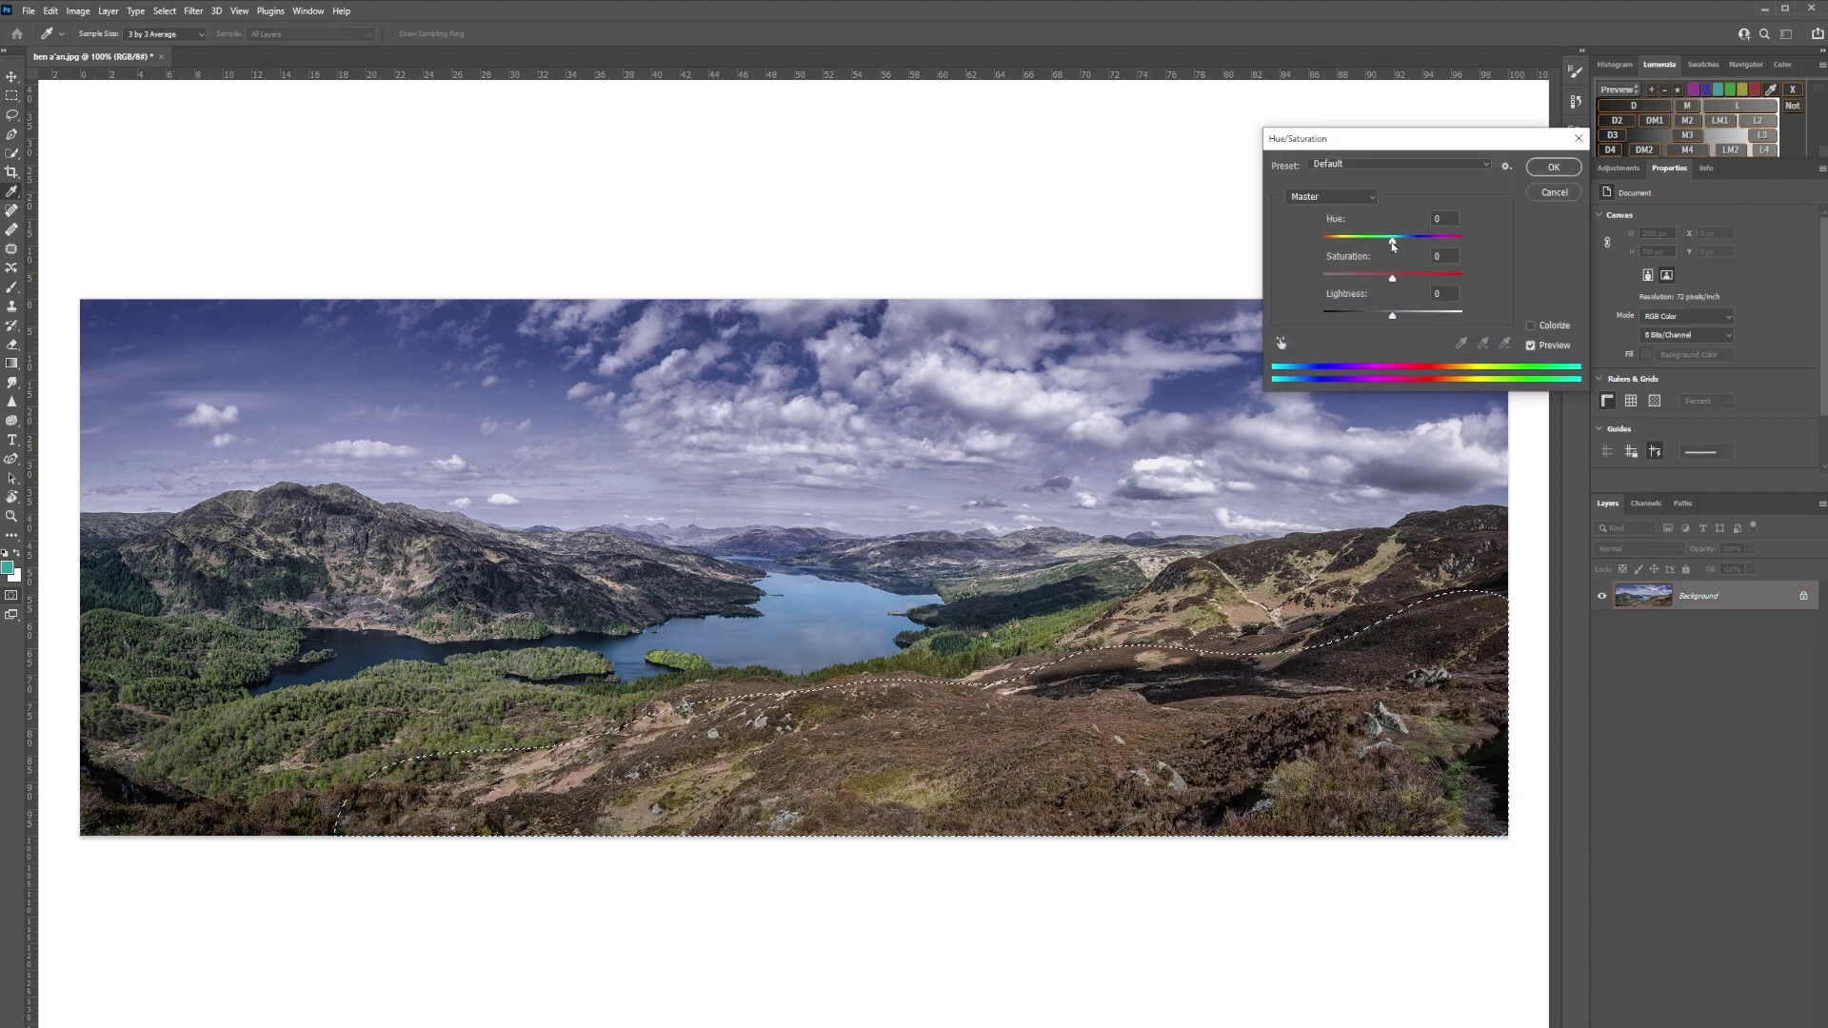
{"action": "left_click_drag", "start_coordinate": [1392, 240], "coordinate": [1401, 282]}
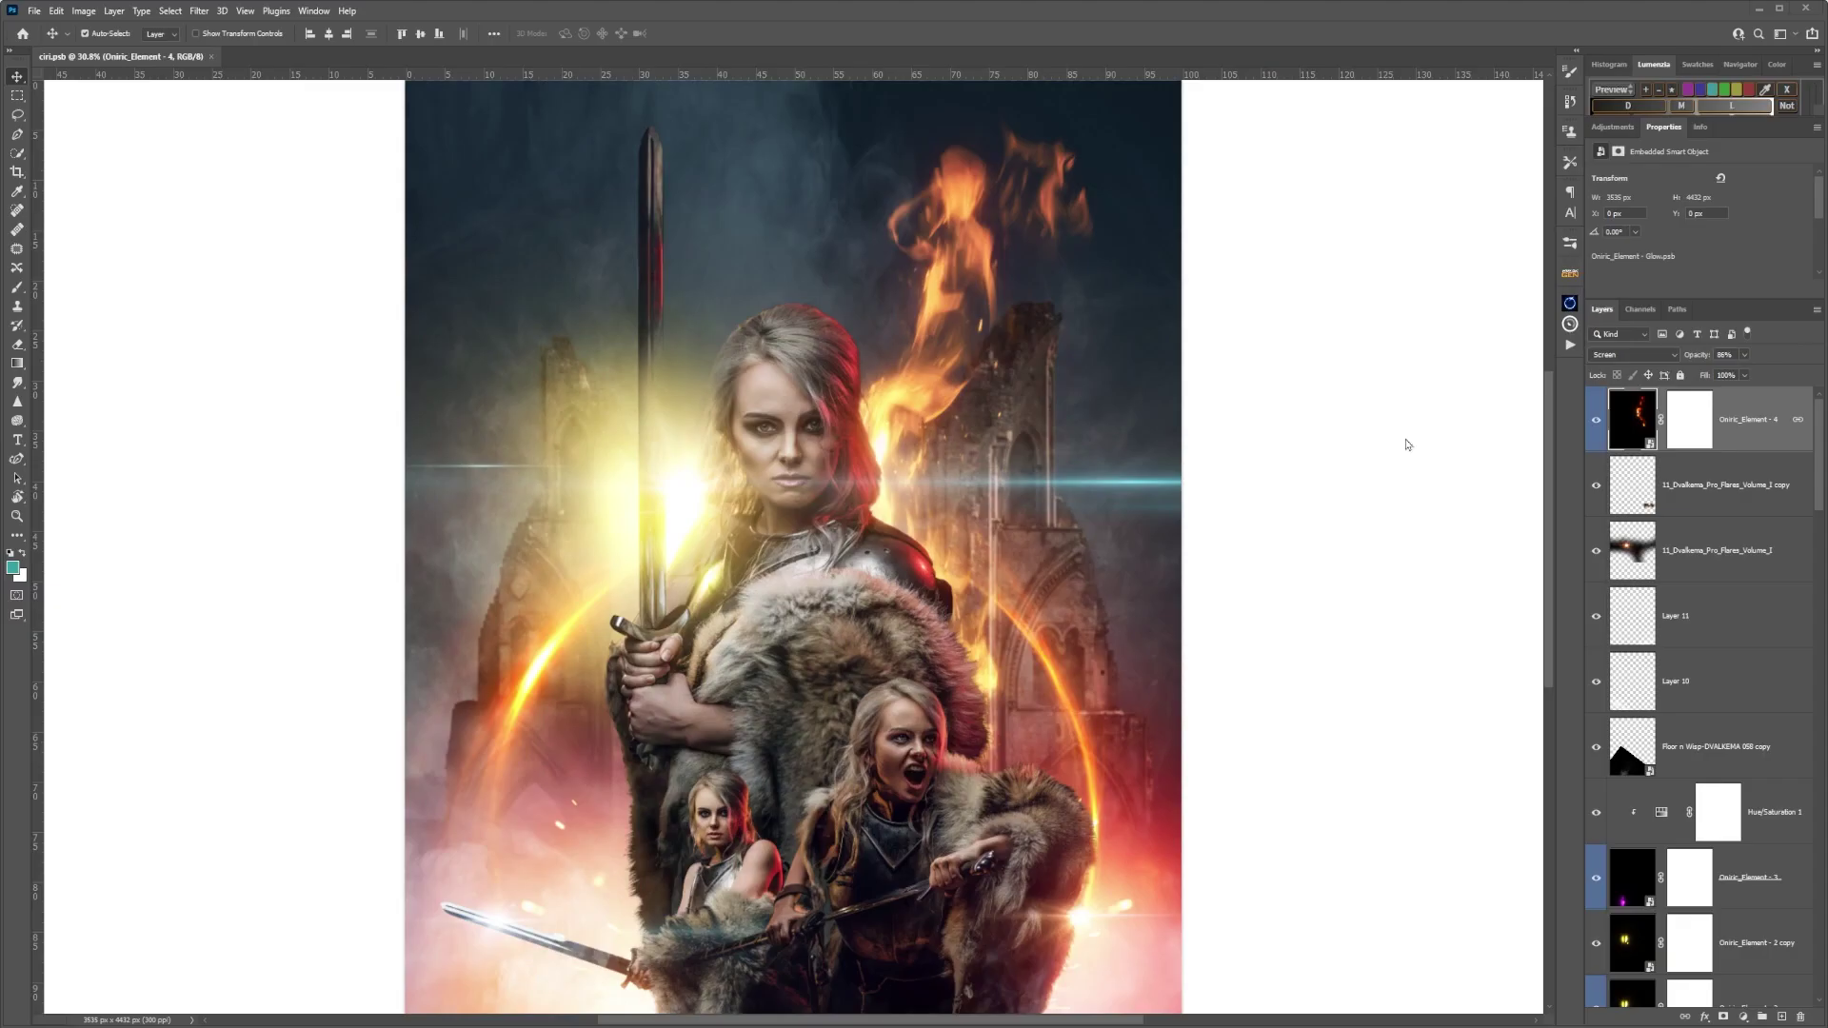
{"action": "left_click", "coordinate": [40, 12]}
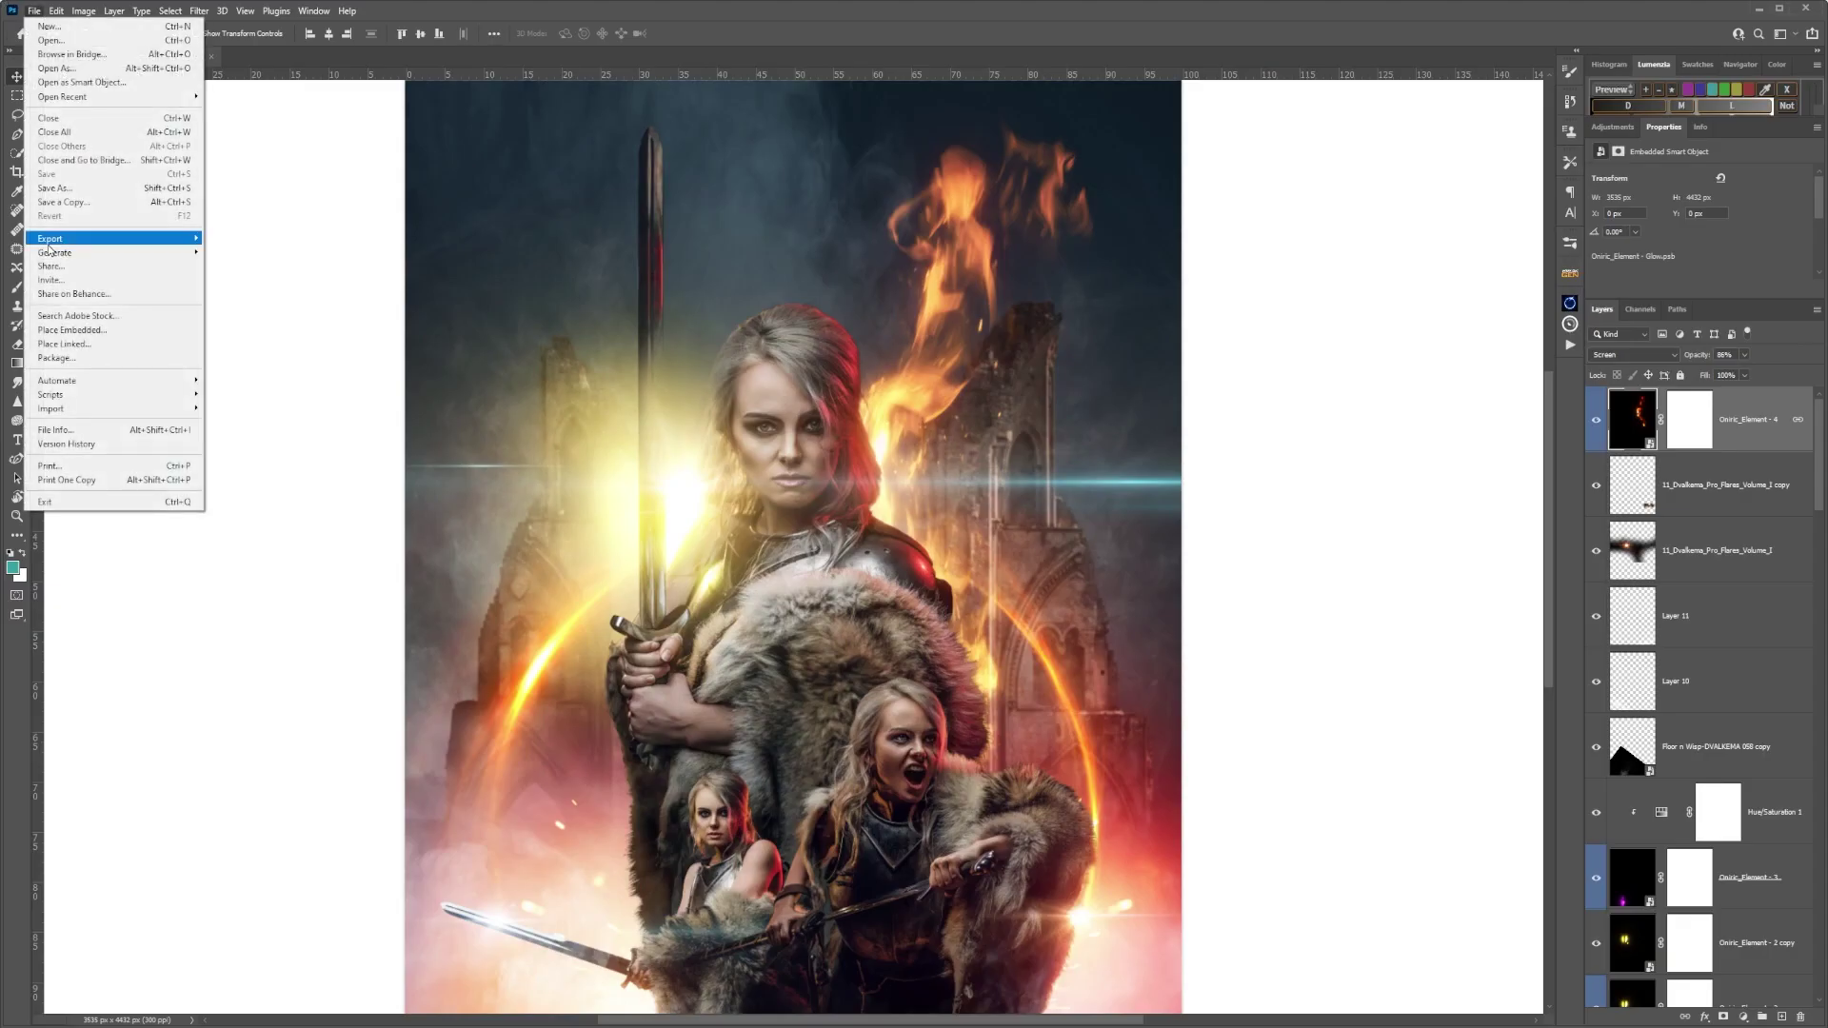
{"action": "mouse_move", "coordinate": [63, 243]}
{"action": "left_click", "coordinate": [246, 237]}
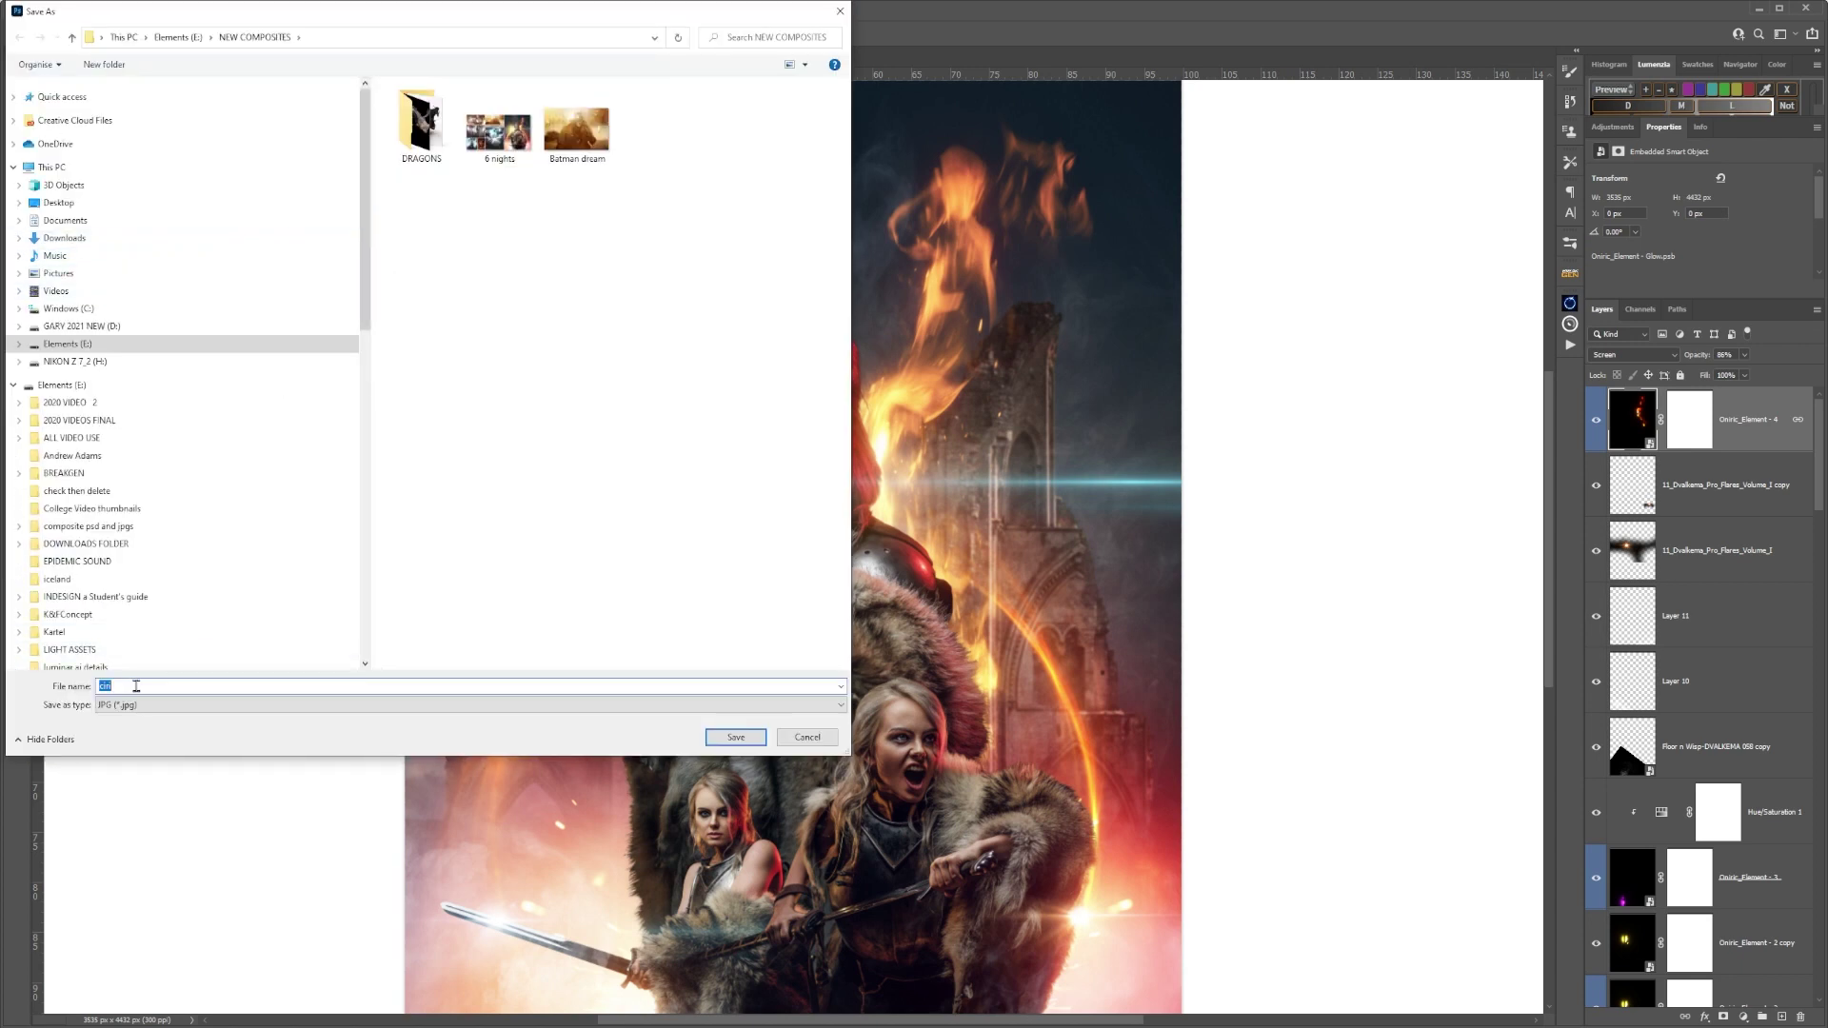
{"action": "left_click", "coordinate": [807, 738]}
{"action": "left_click", "coordinate": [56, 11]}
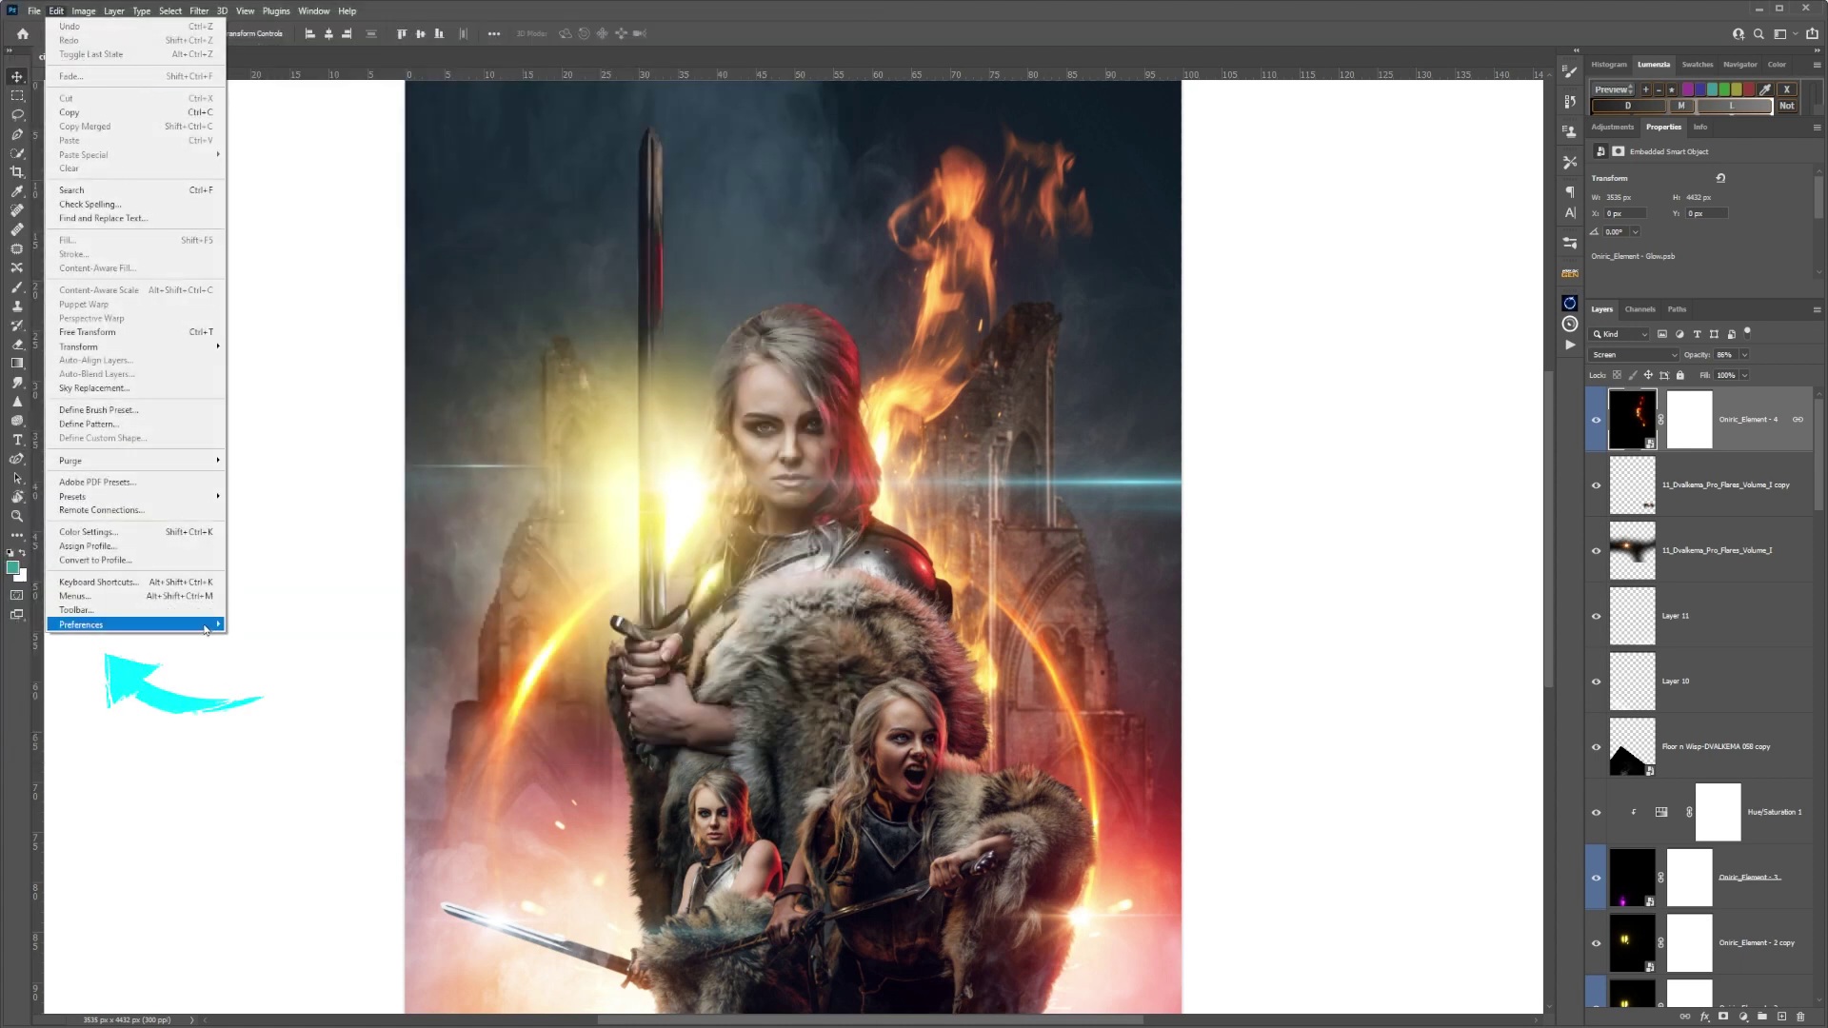
{"action": "mouse_move", "coordinate": [205, 628]}
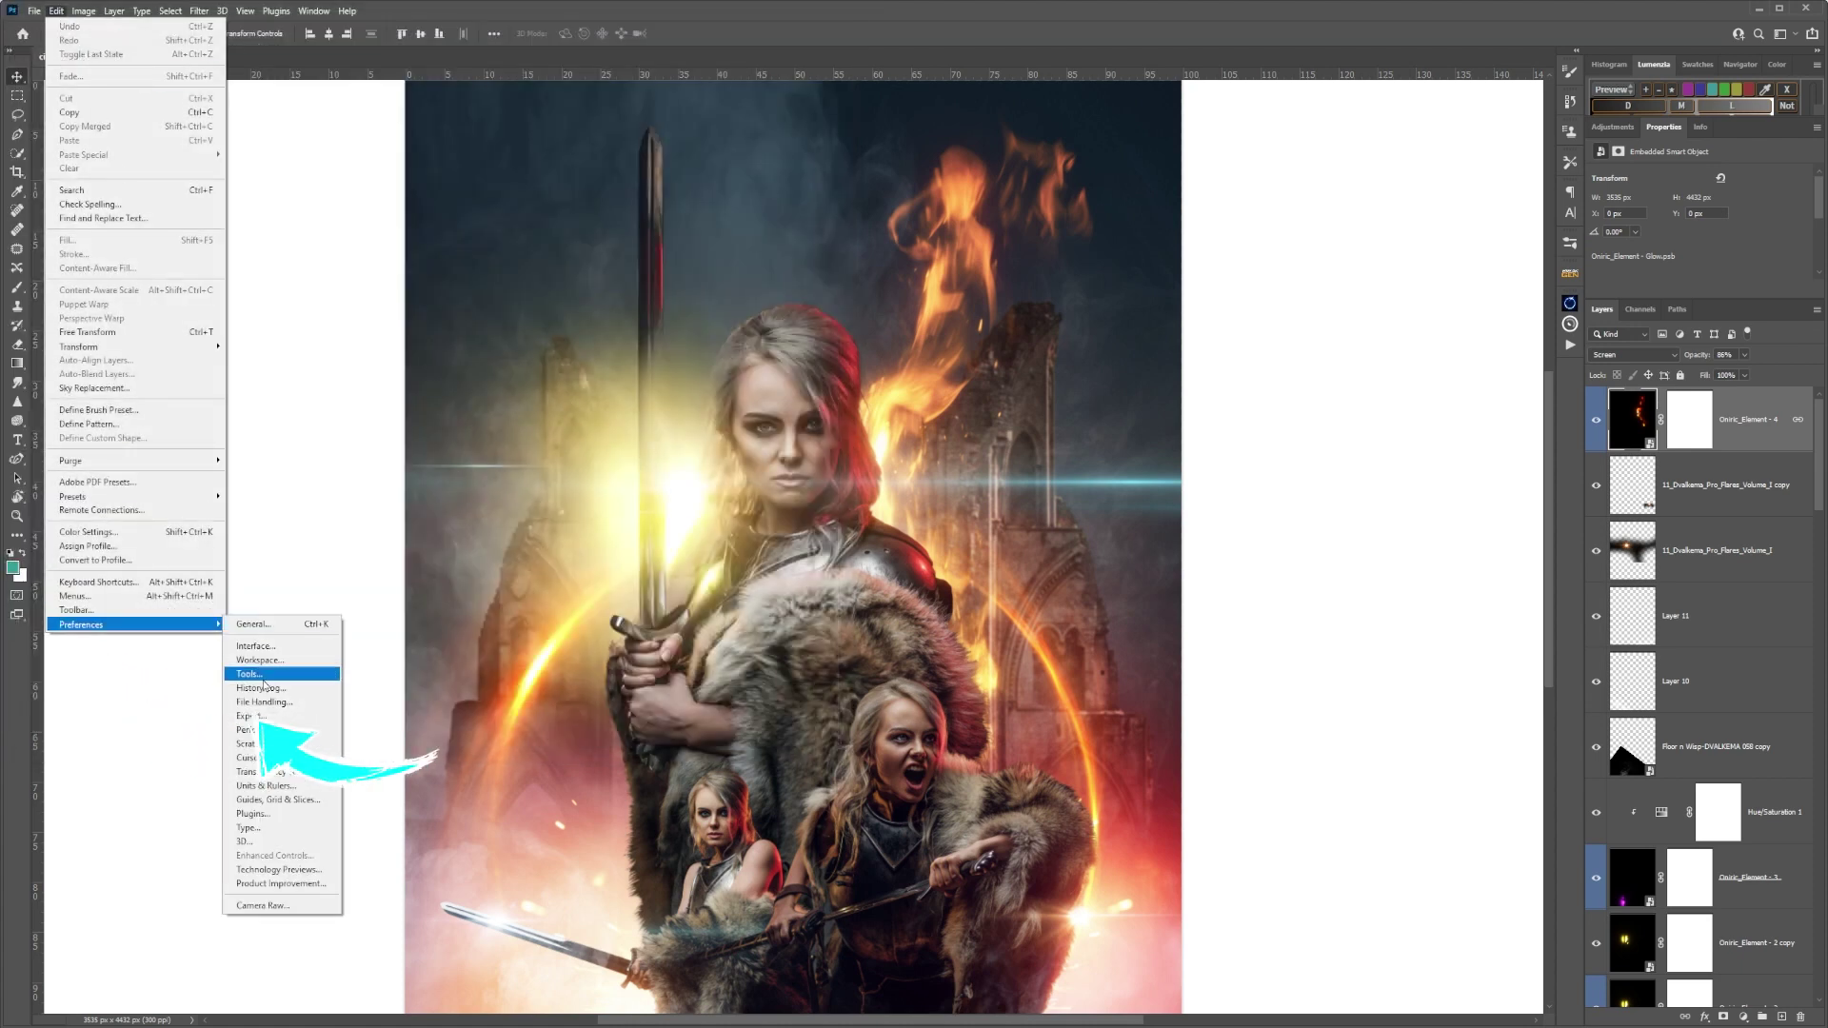
{"action": "left_click", "coordinate": [250, 716]}
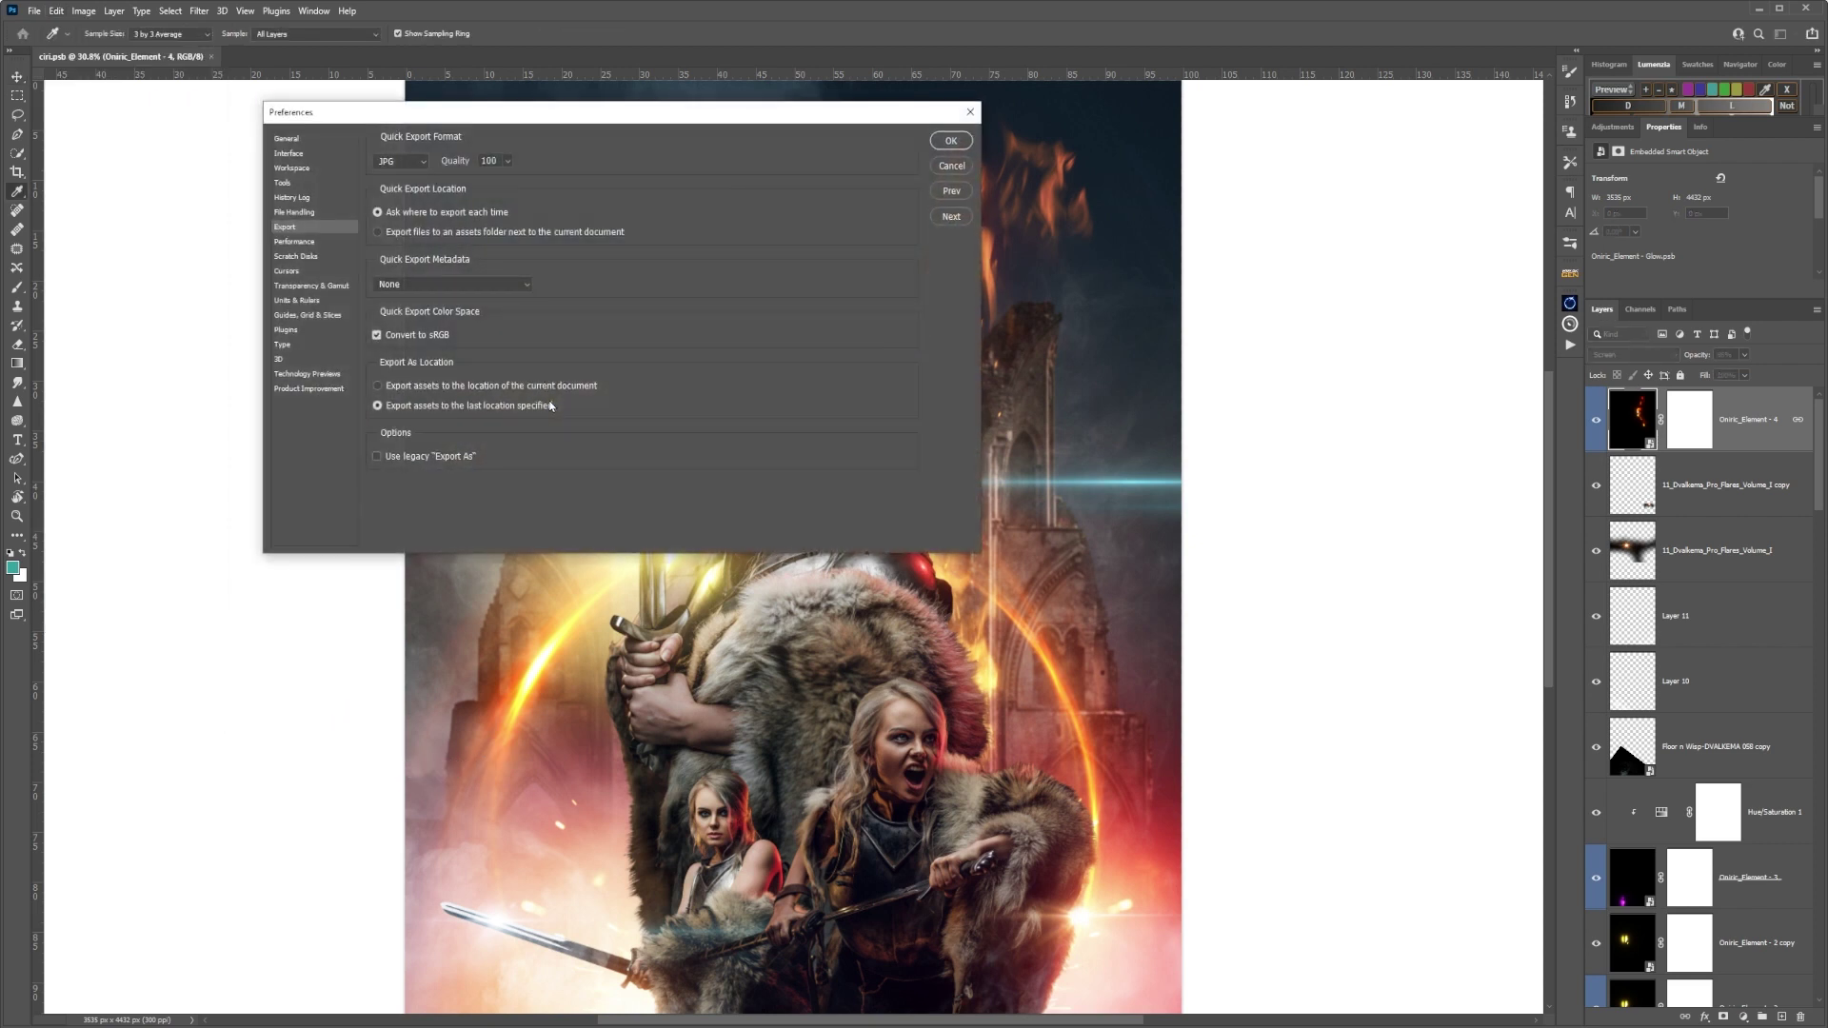
{"action": "left_click", "coordinate": [425, 167]}
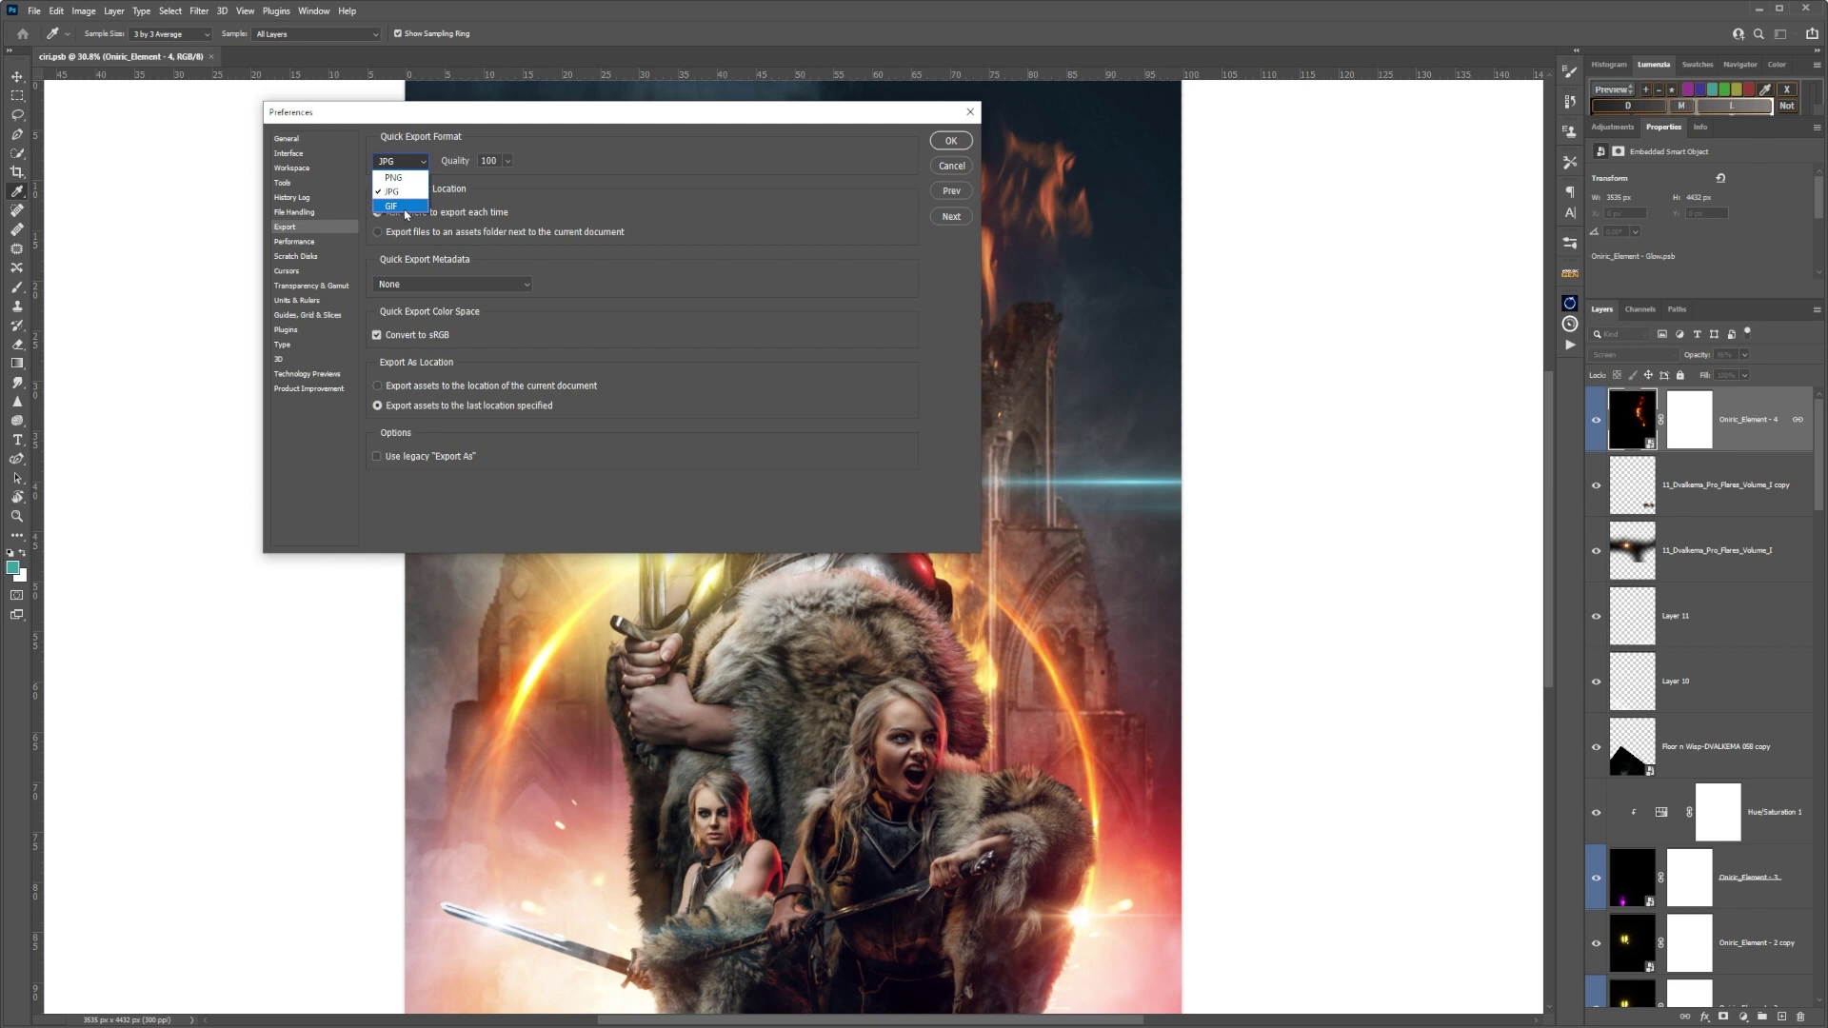
{"action": "left_click", "coordinate": [396, 164]}
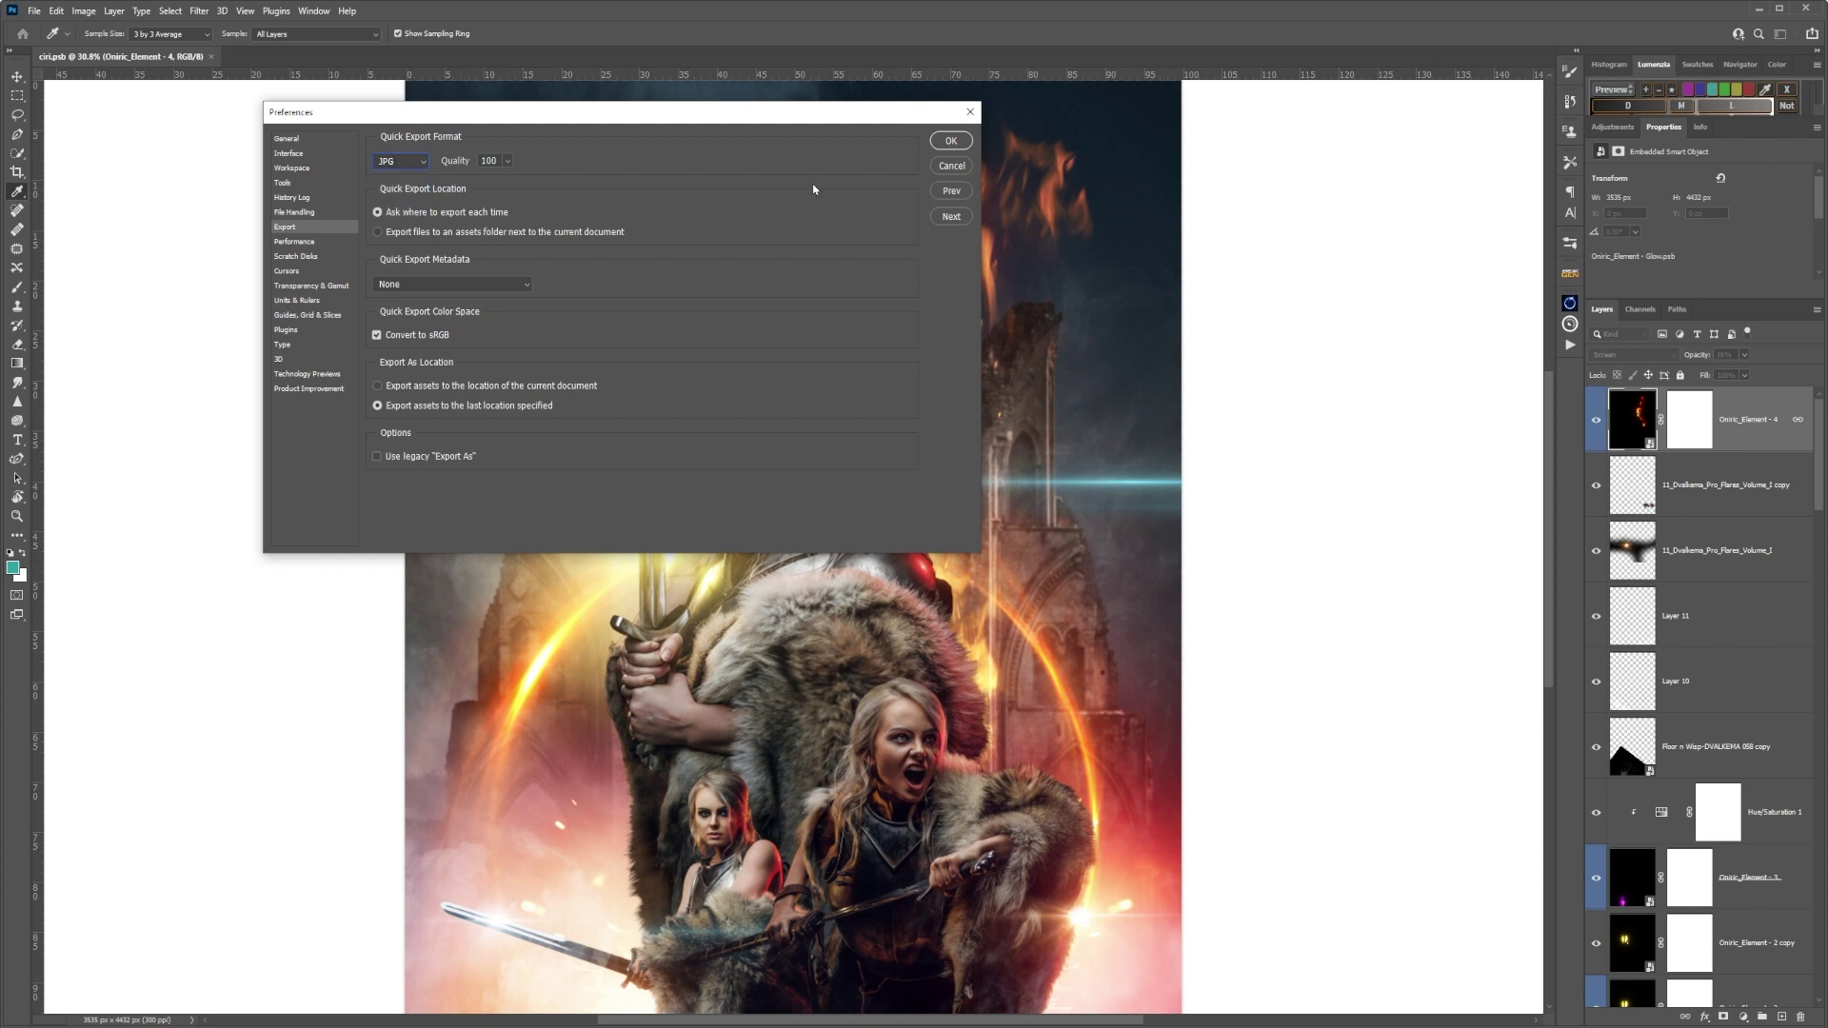
{"action": "left_click", "coordinate": [950, 141]}
{"action": "key", "text": "v"}
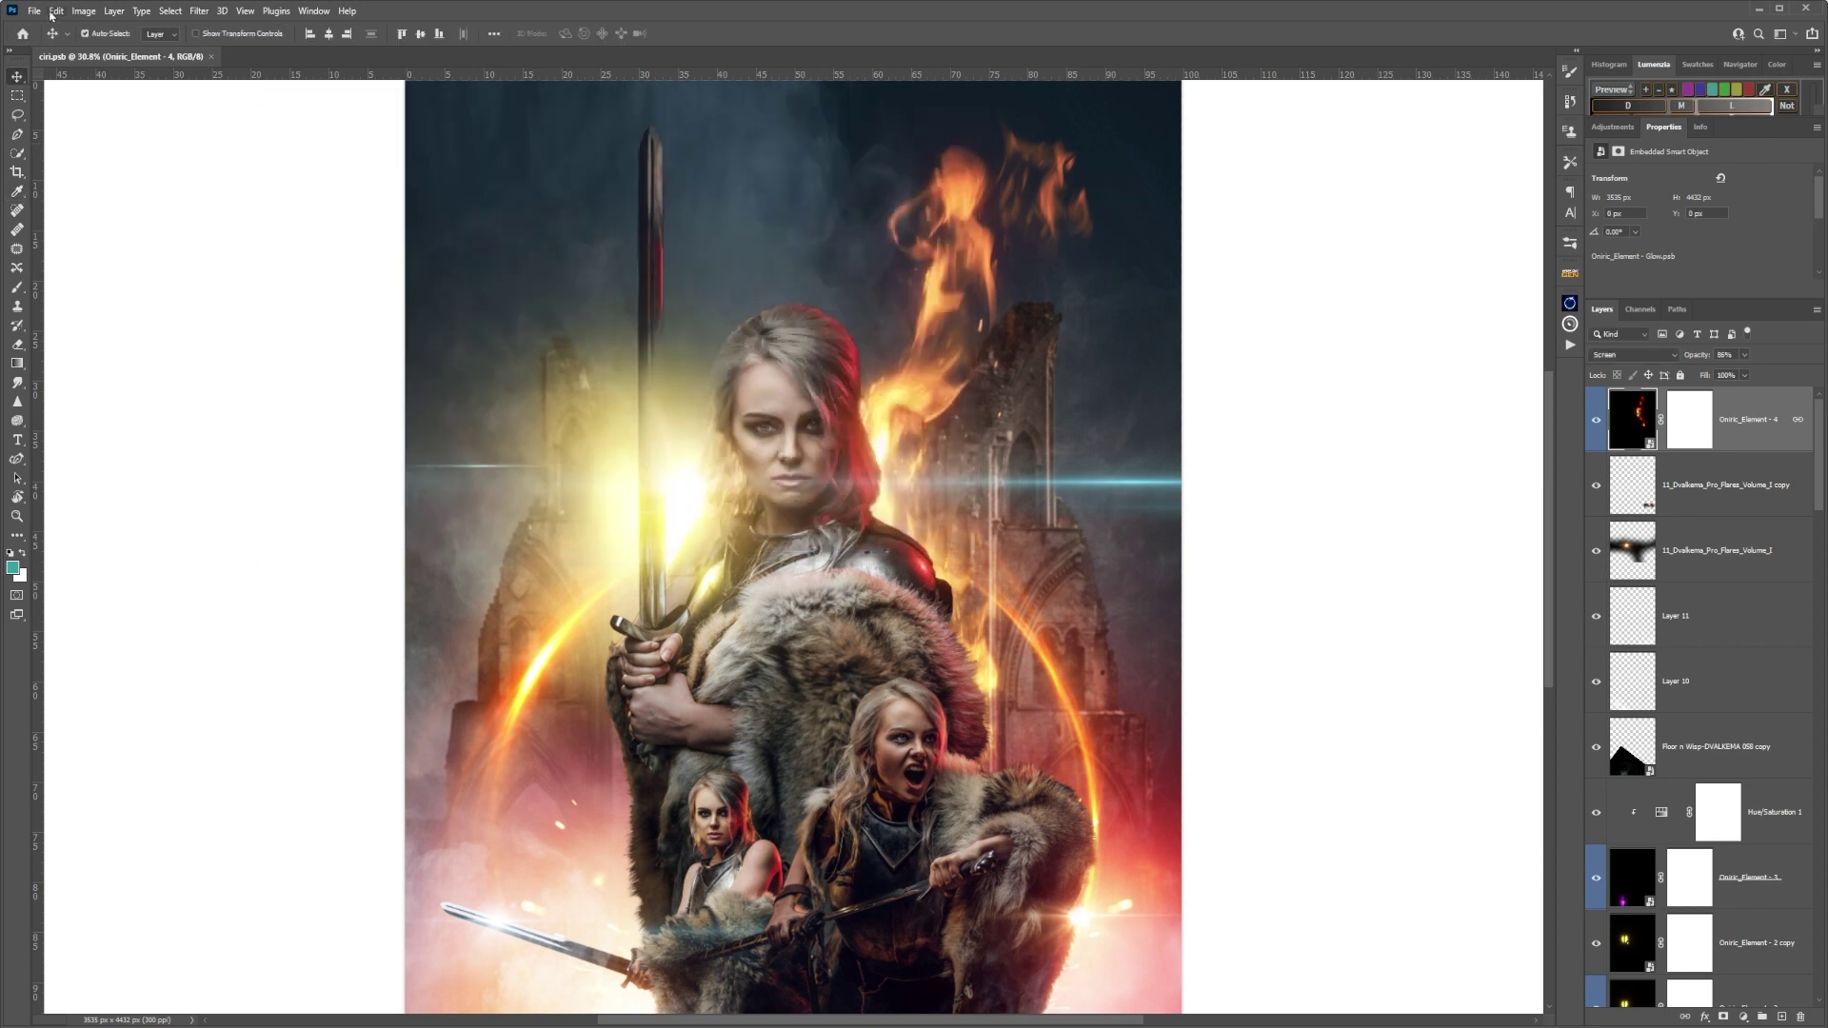
In male viking.psd, try Select Subject on the kneeling viking's layer, deselect, then load its transparency.
{"action": "left_click", "coordinate": [36, 11]}
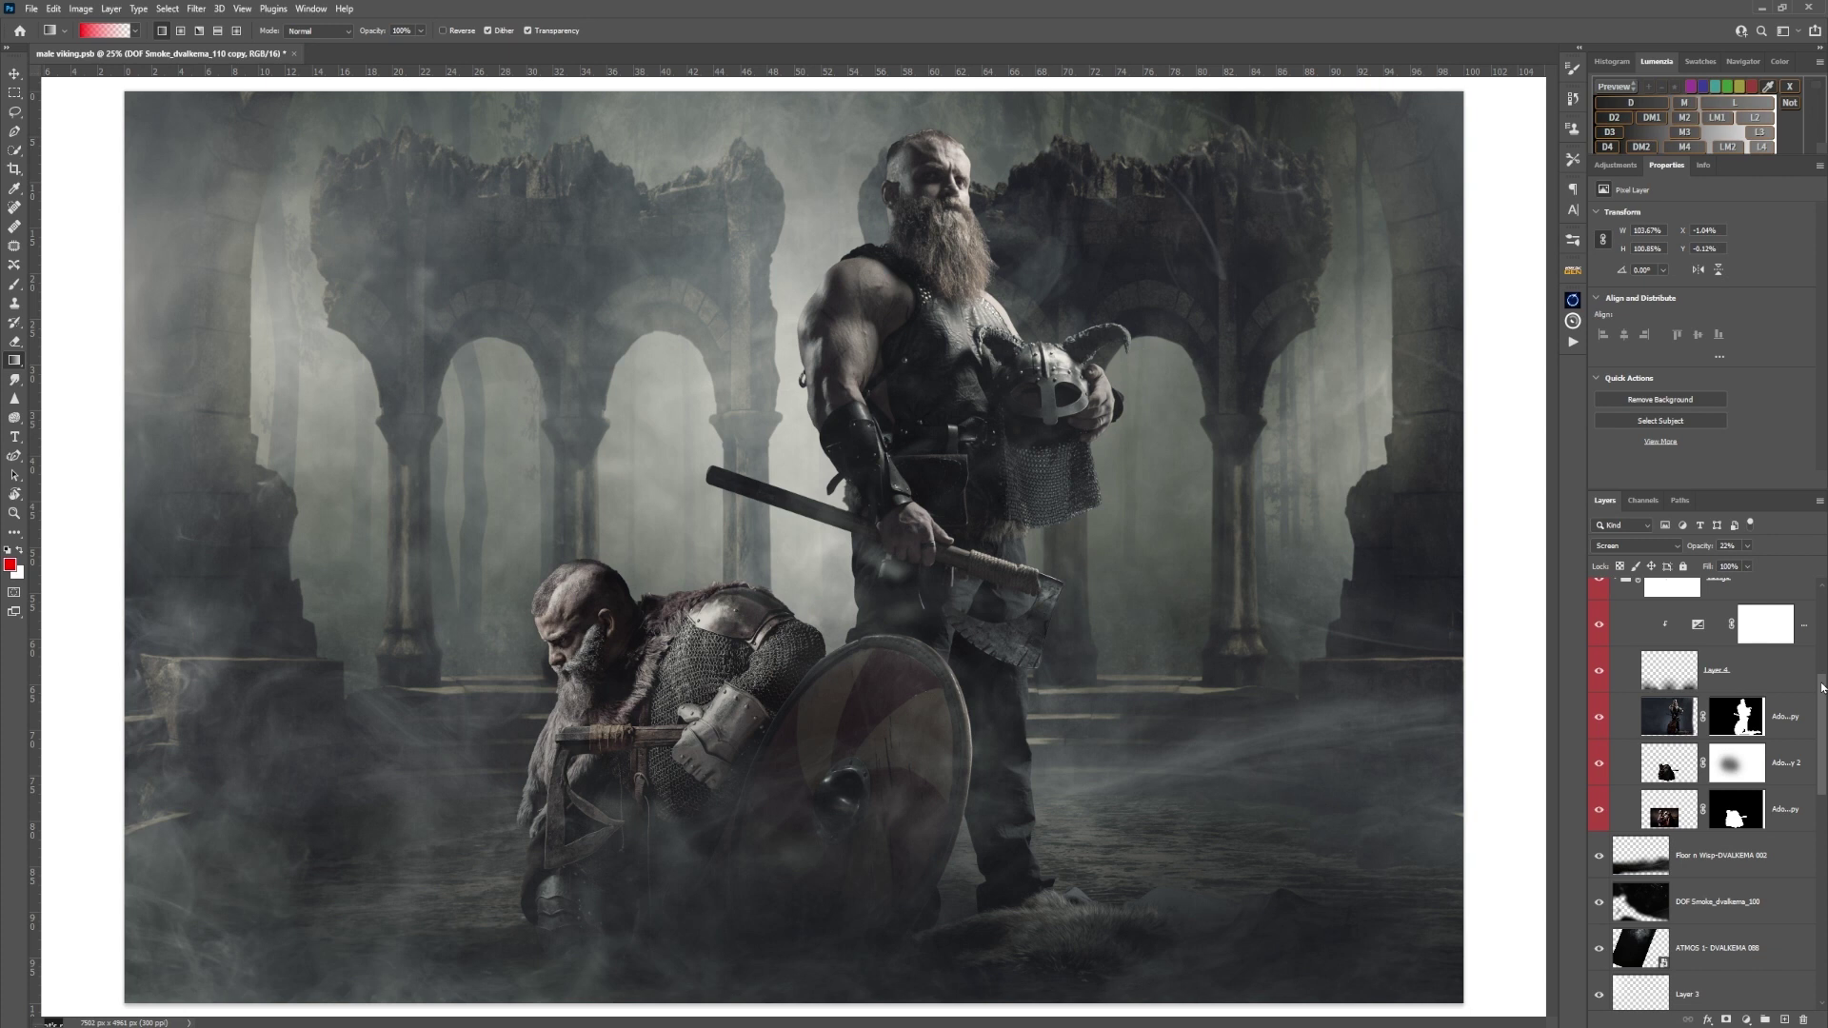
{"action": "left_click", "coordinate": [1638, 768]}
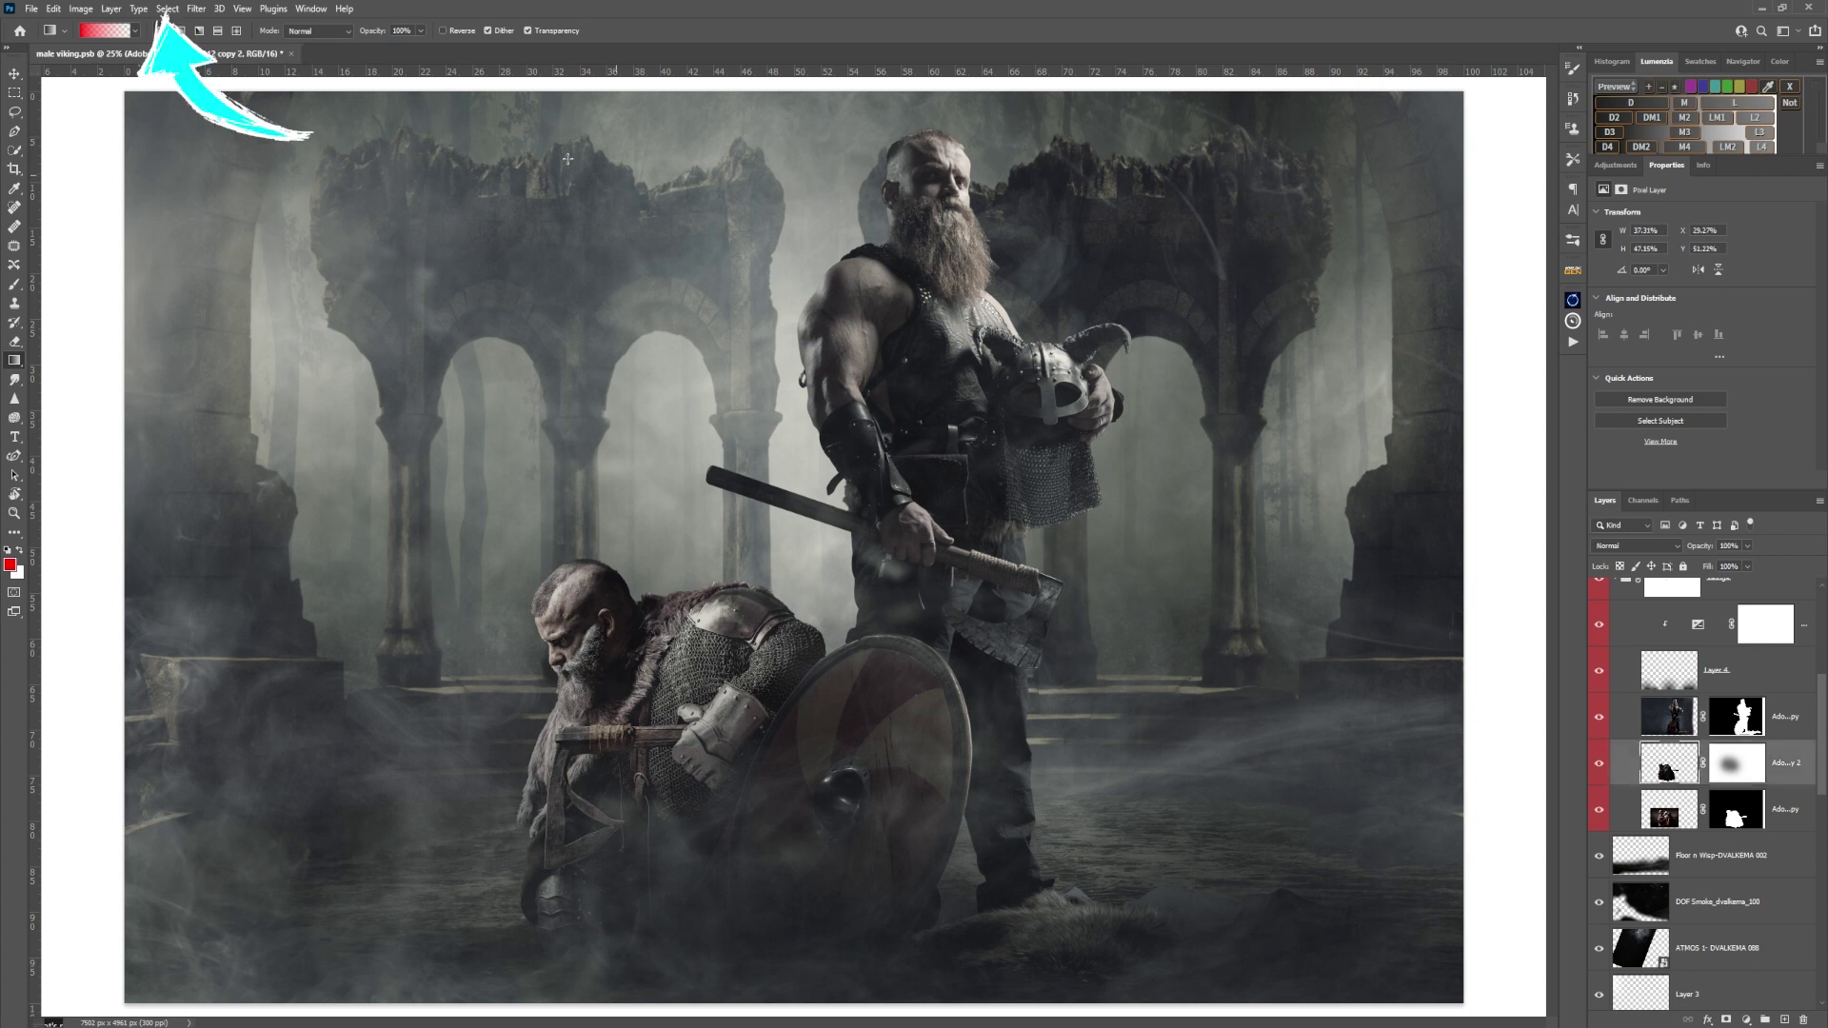
{"action": "left_click", "coordinate": [168, 8]}
{"action": "left_click", "coordinate": [191, 180]}
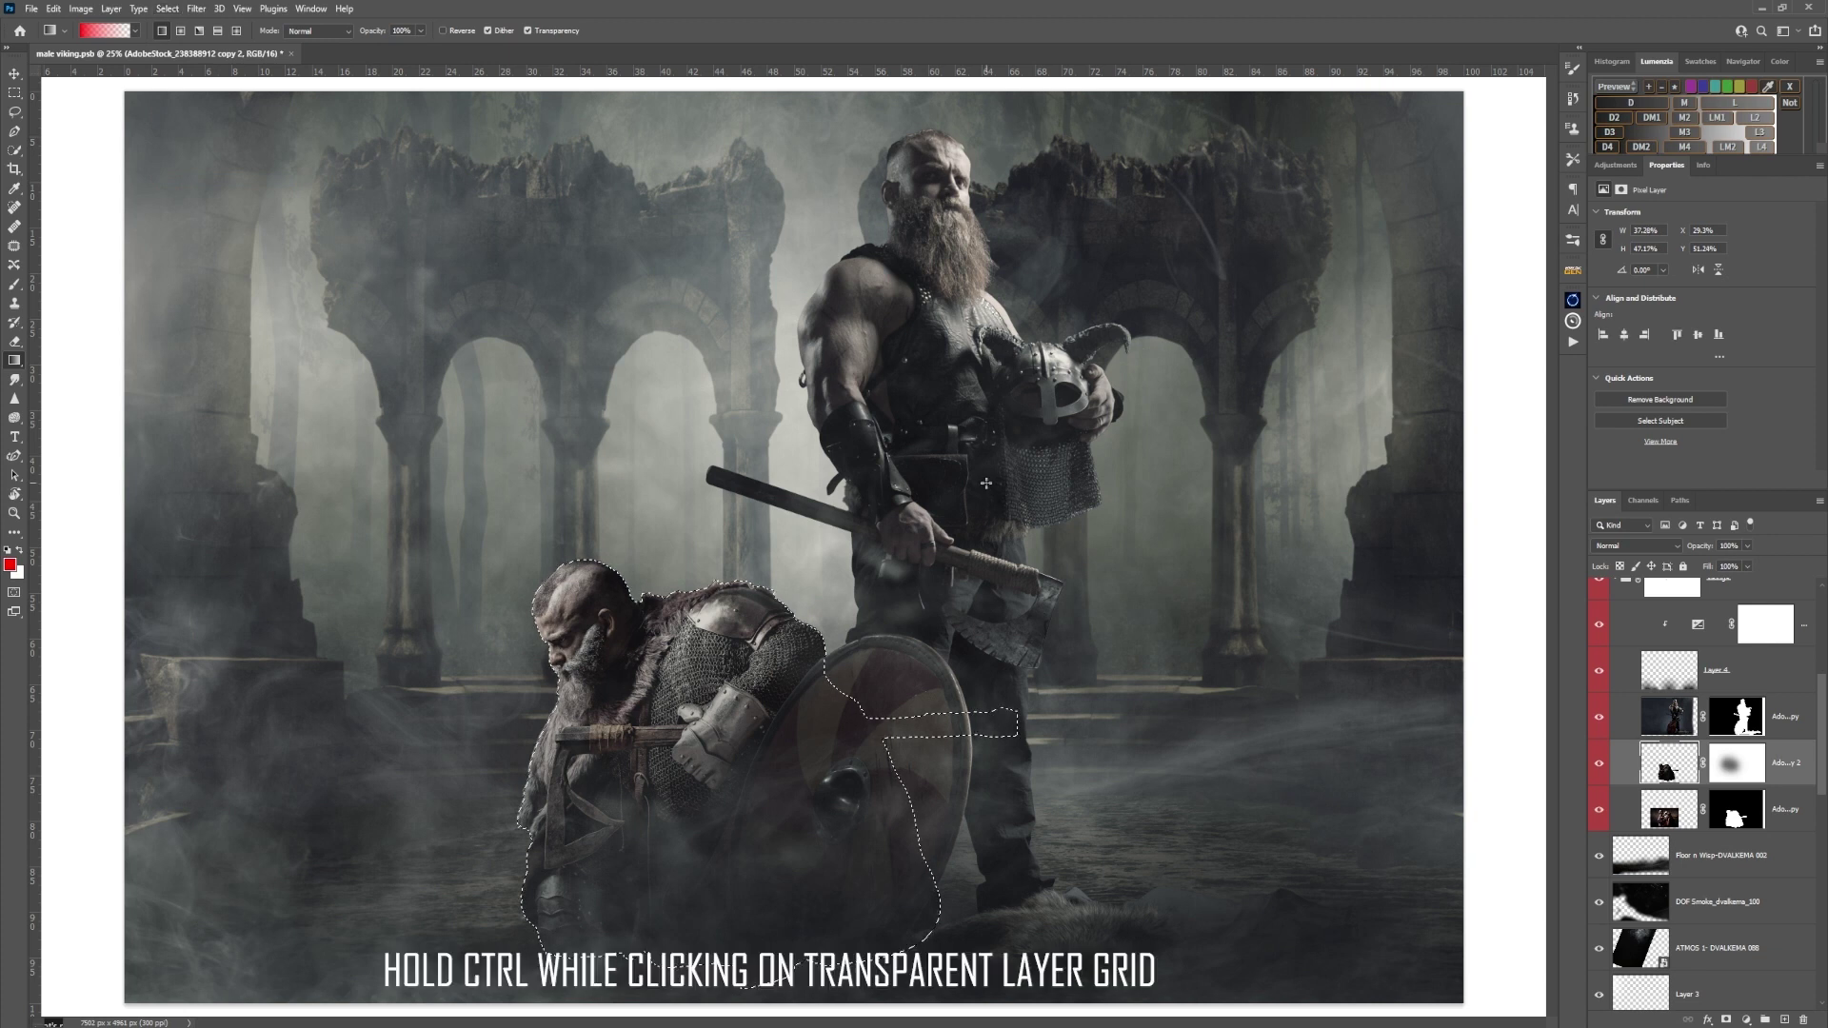
{"action": "key", "text": "ctrl+d"}
{"action": "left_click", "coordinate": [1690, 780], "text": "ctrl"}
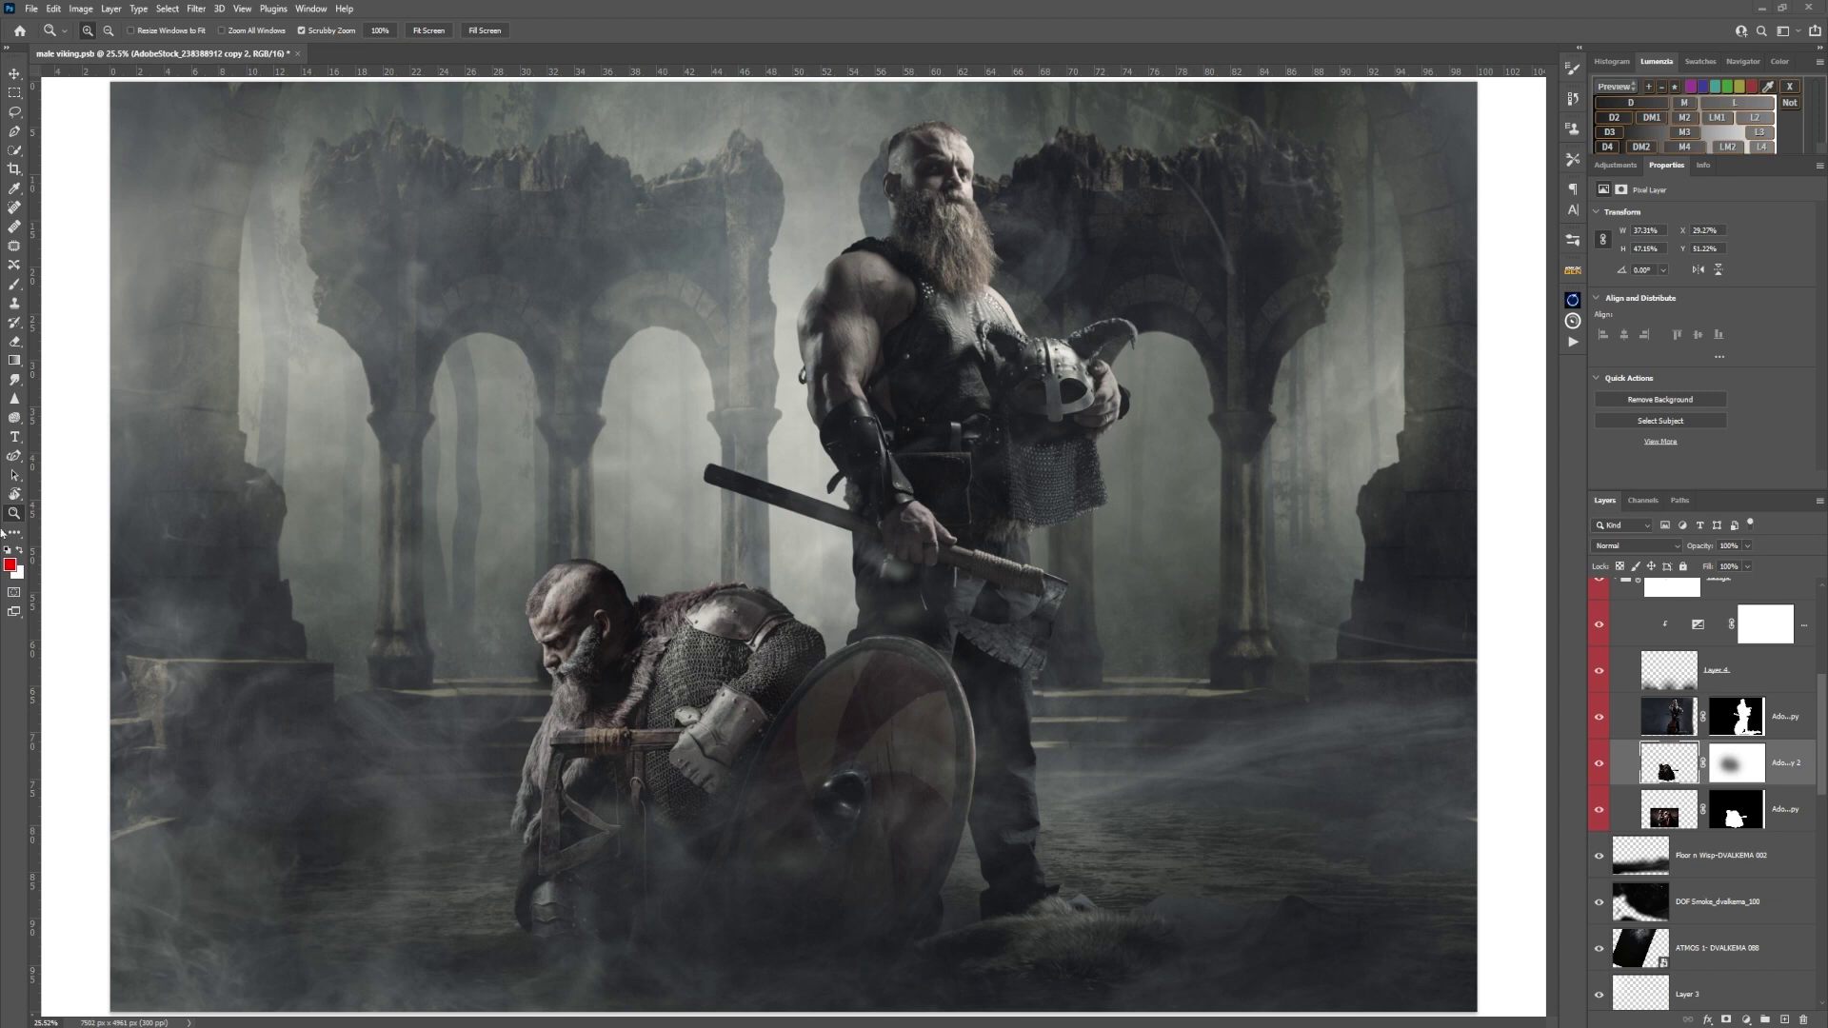
Tick Overscroll in Tools preferences, then push the viking composite up and right past the canvas edge.
{"action": "left_click_drag", "start_coordinate": [203, 672], "coordinate": [652, 578]}
{"action": "key", "text": "ctrl+0"}
{"action": "left_click", "coordinate": [55, 9]}
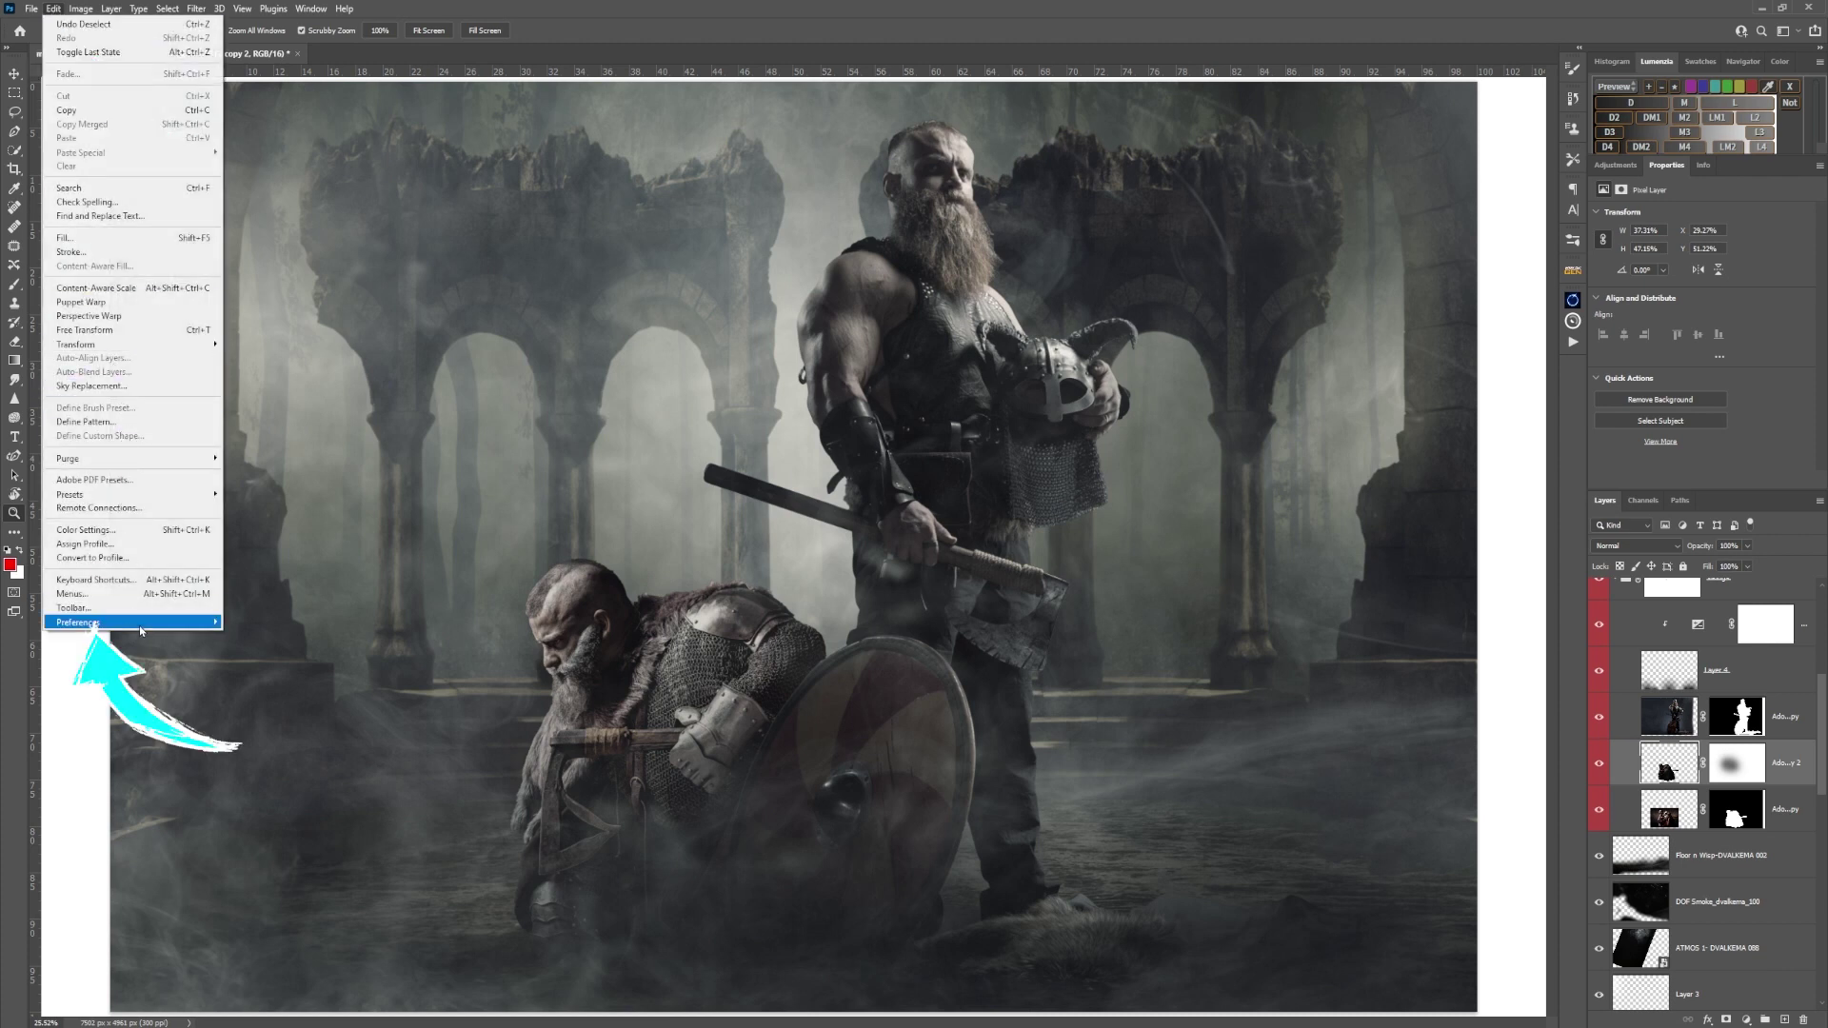
{"action": "mouse_move", "coordinate": [134, 623]}
{"action": "left_click", "coordinate": [277, 676]}
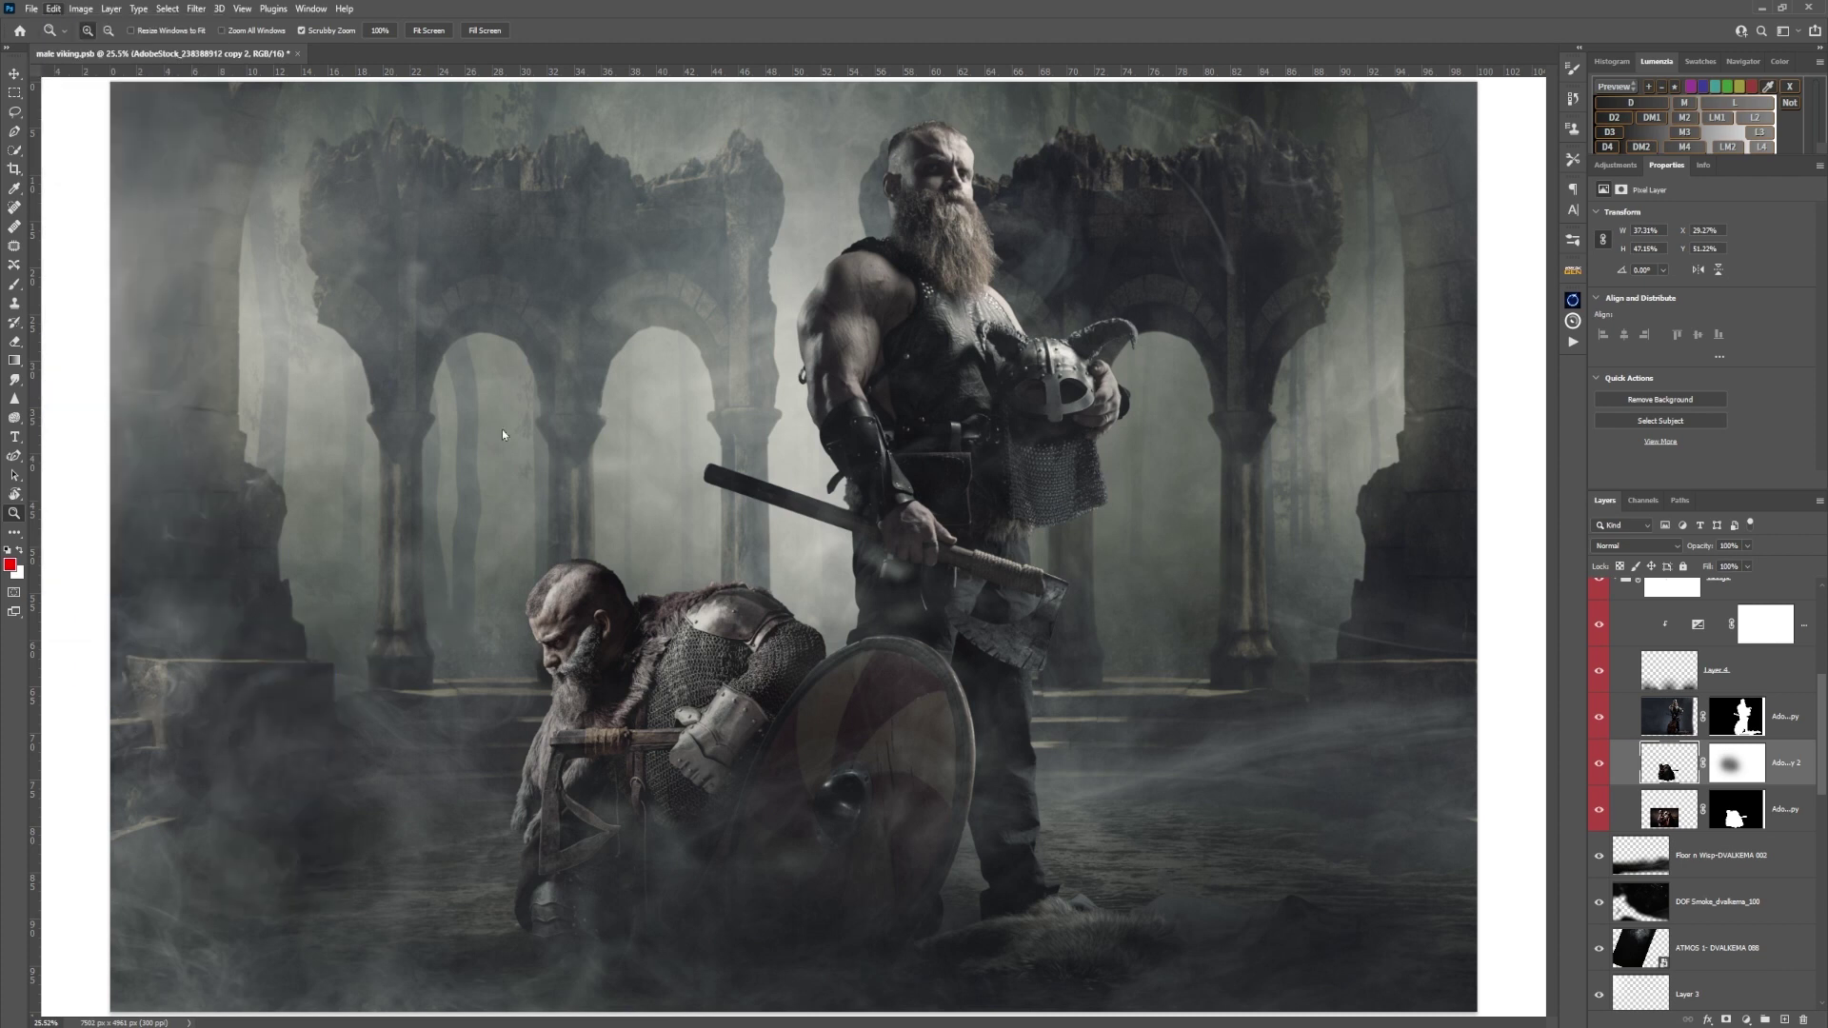
{"action": "left_click", "coordinate": [377, 232]}
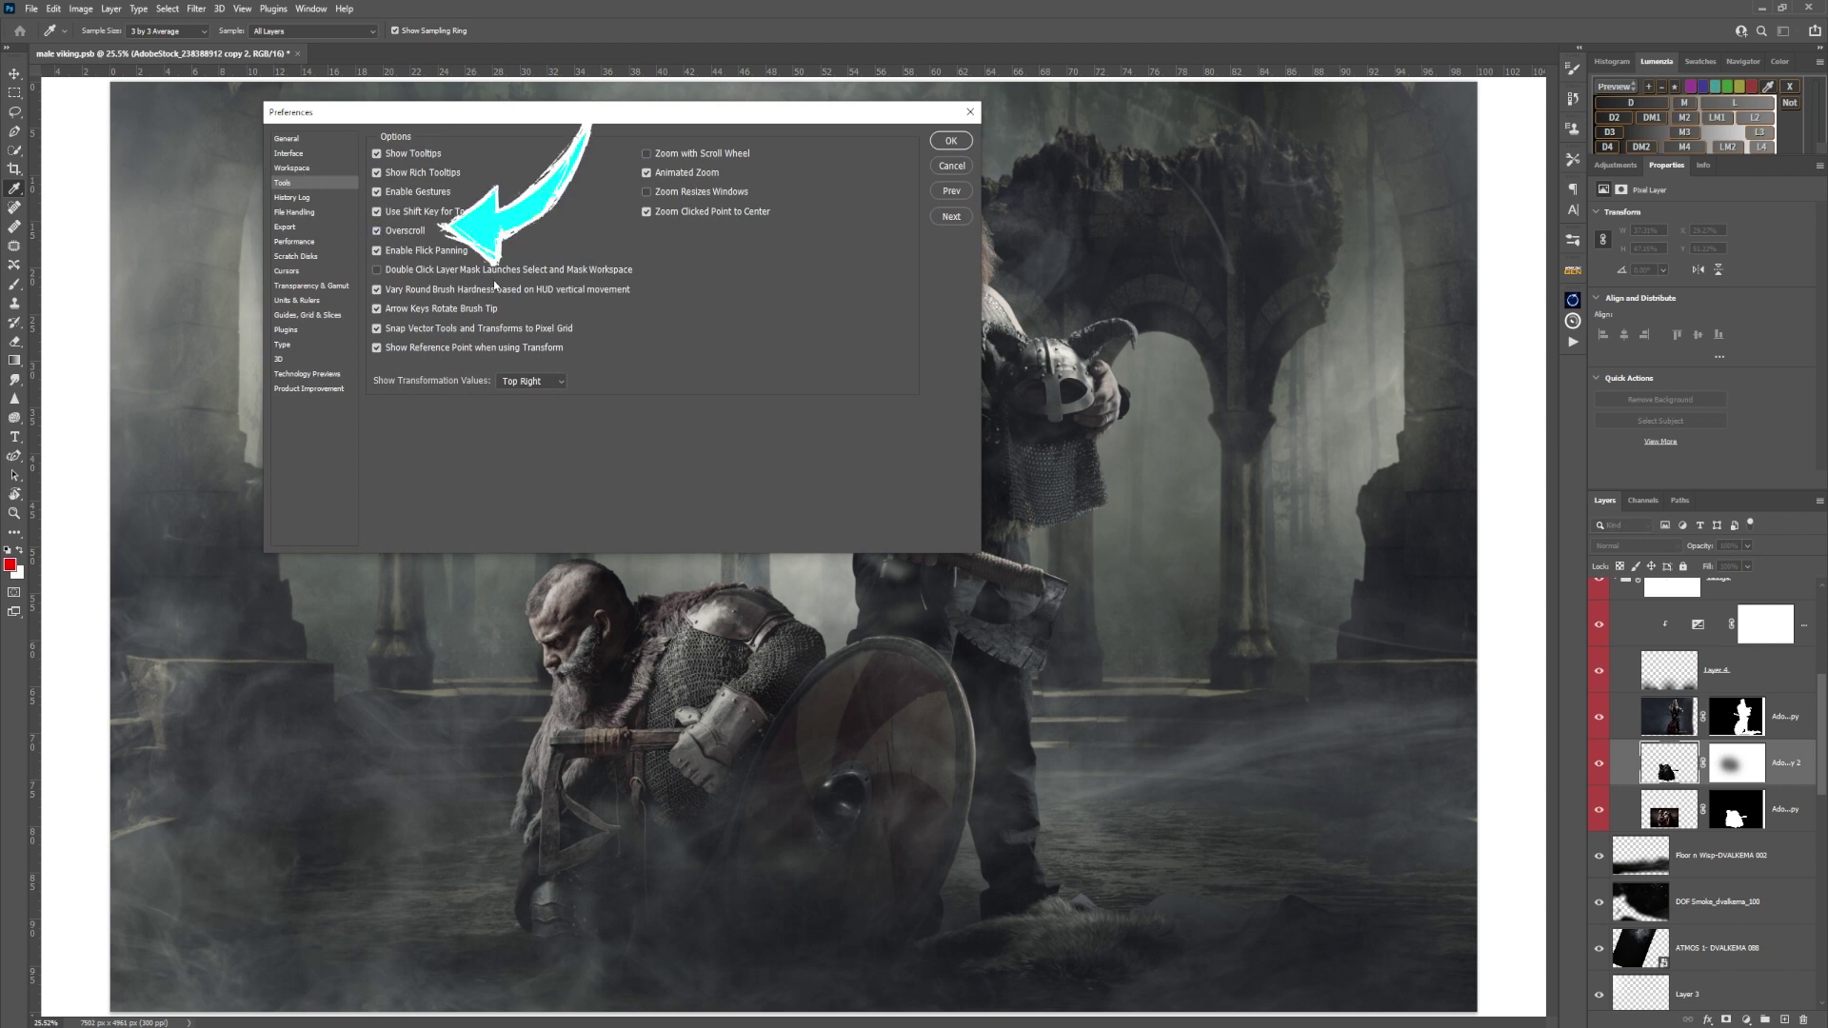
{"action": "left_click", "coordinate": [950, 141]}
{"action": "key", "text": "z"}
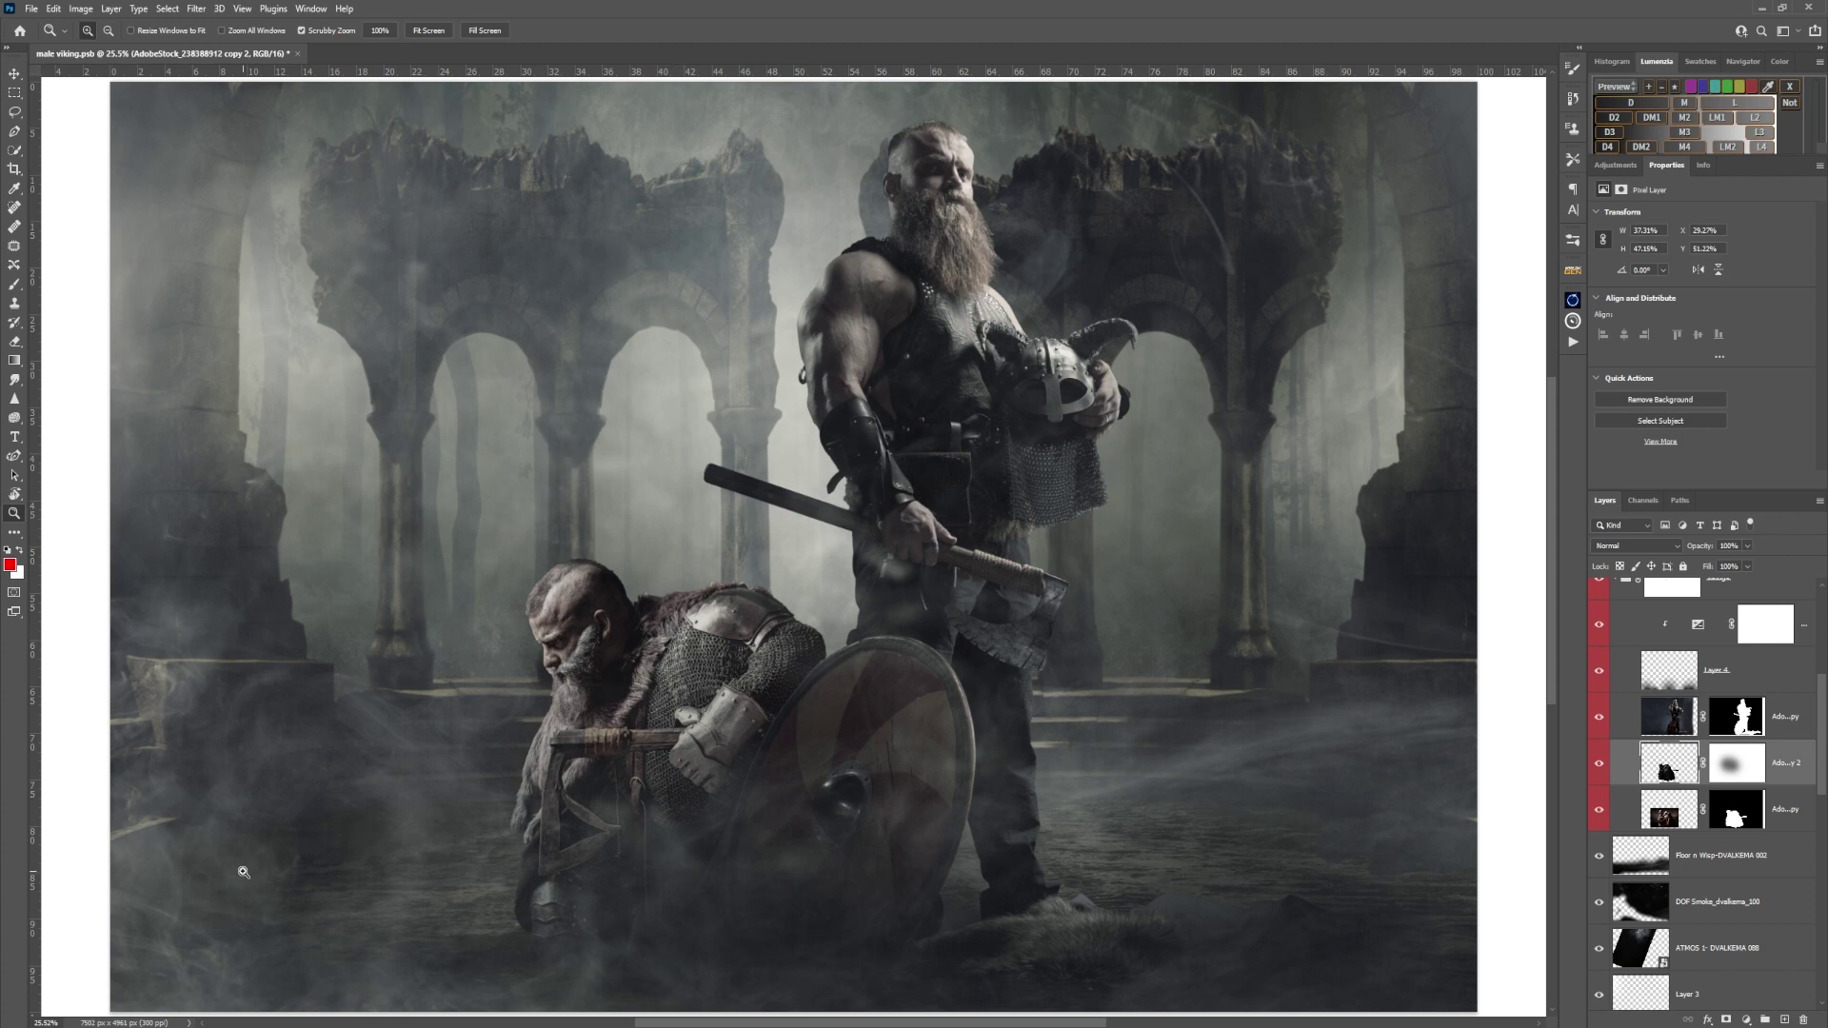
{"action": "left_click_drag", "start_coordinate": [191, 881], "coordinate": [988, 585]}
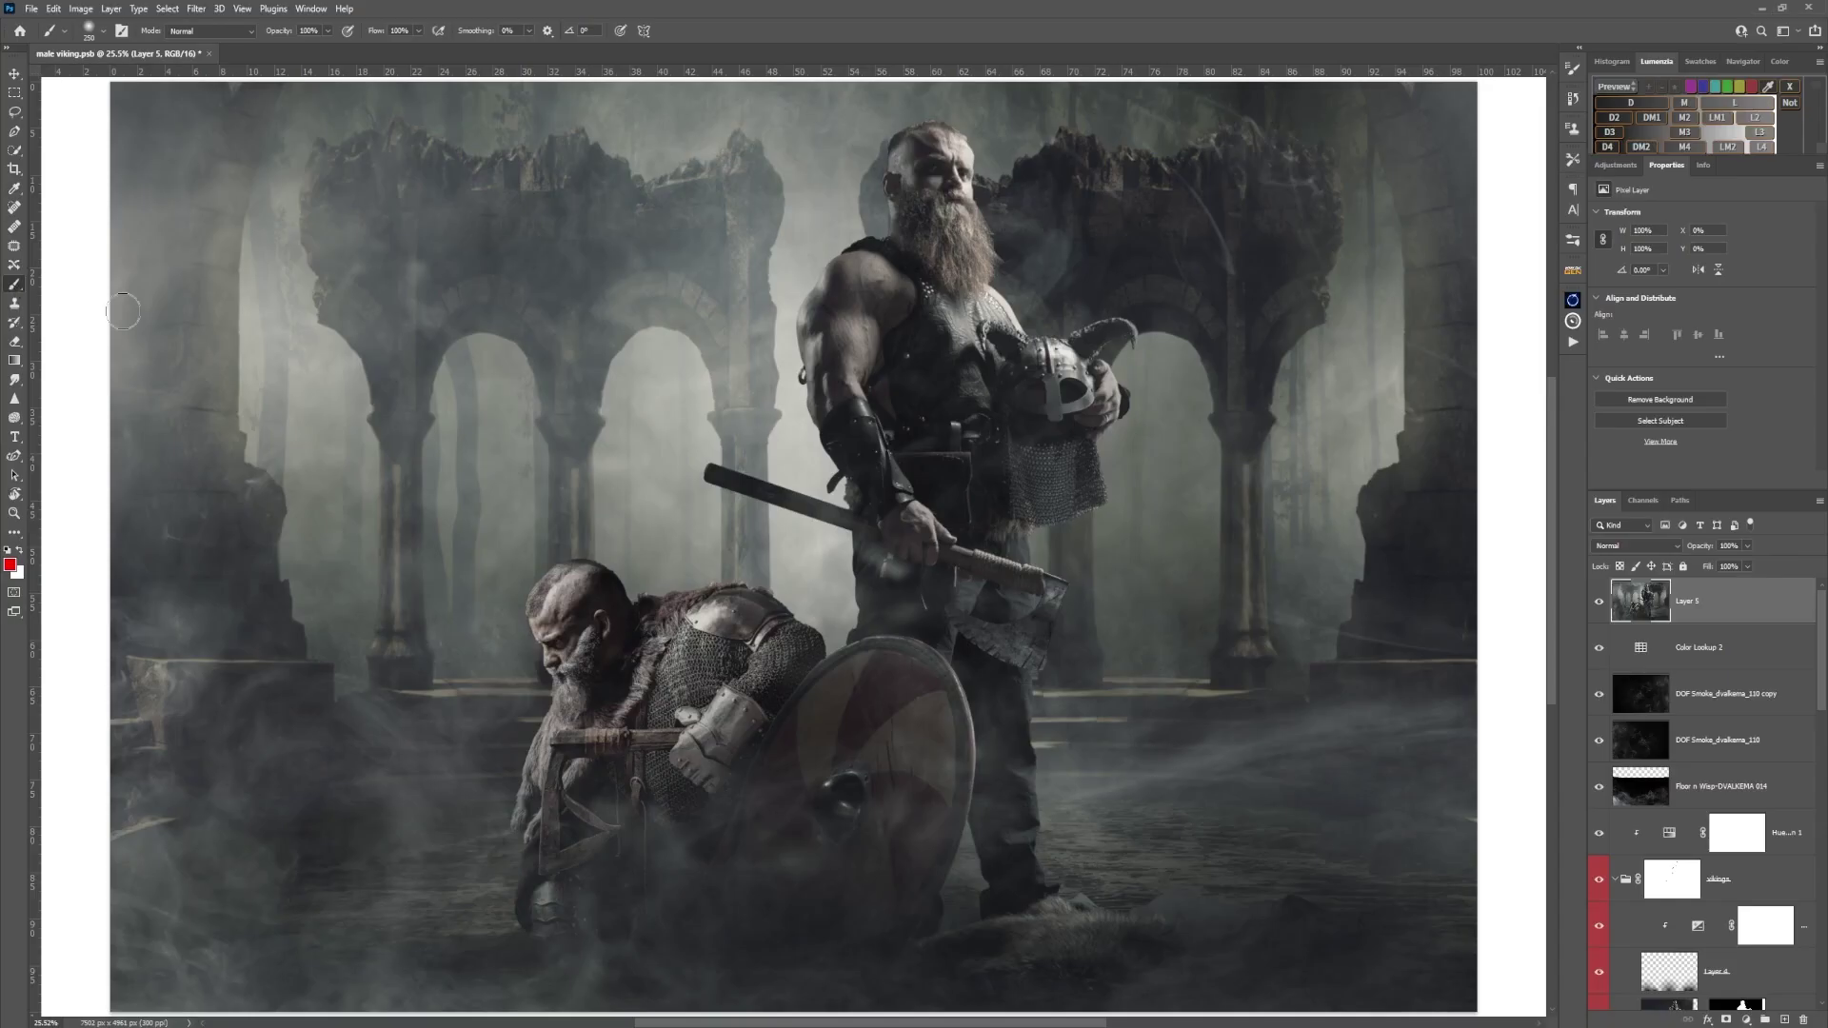
Paint three red strokes of decreasing strength across the arches, then set Layer 5 opacity to 30%.
{"action": "mouse_move", "coordinate": [333, 203]}
{"action": "left_mouse_down"}
{"action": "mouse_move", "coordinate": [711, 207]}
{"action": "mouse_move", "coordinate": [321, 213]}
{"action": "mouse_move", "coordinate": [683, 211]}
{"action": "left_mouse_up"}
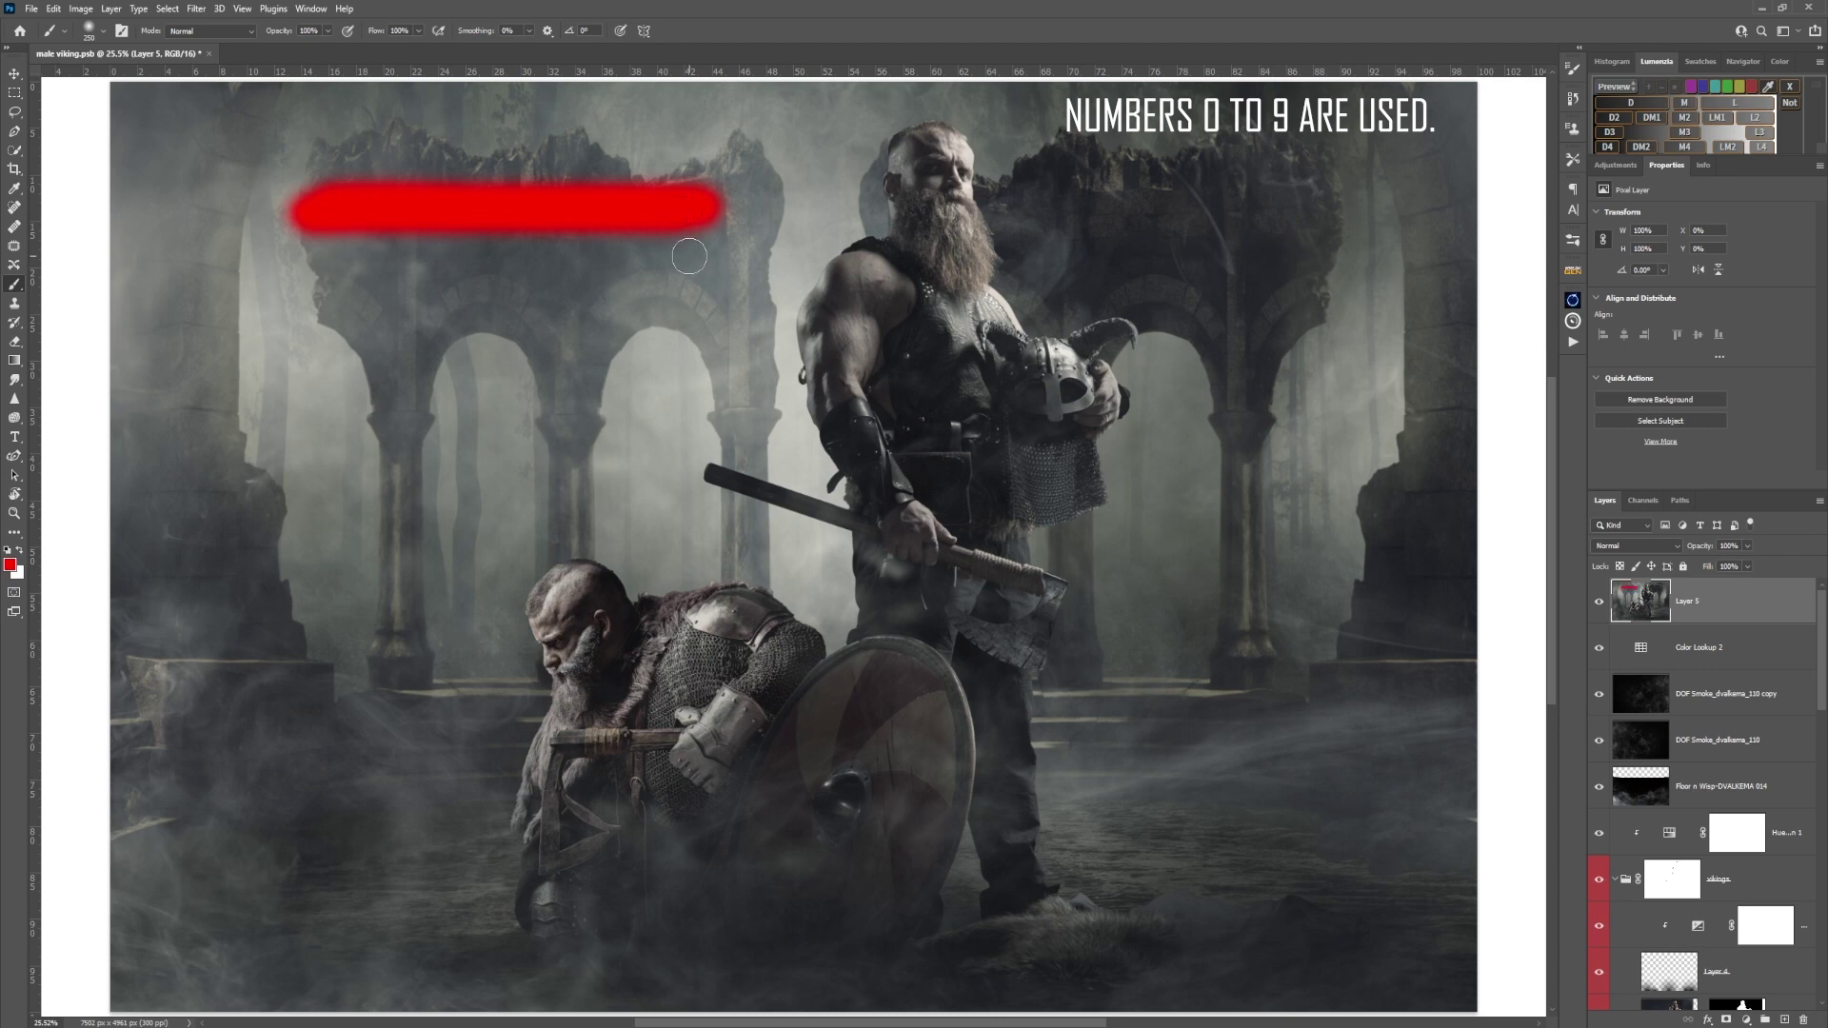
{"action": "key", "text": "4"}
{"action": "left_click_drag", "start_coordinate": [300, 275], "coordinate": [705, 275]}
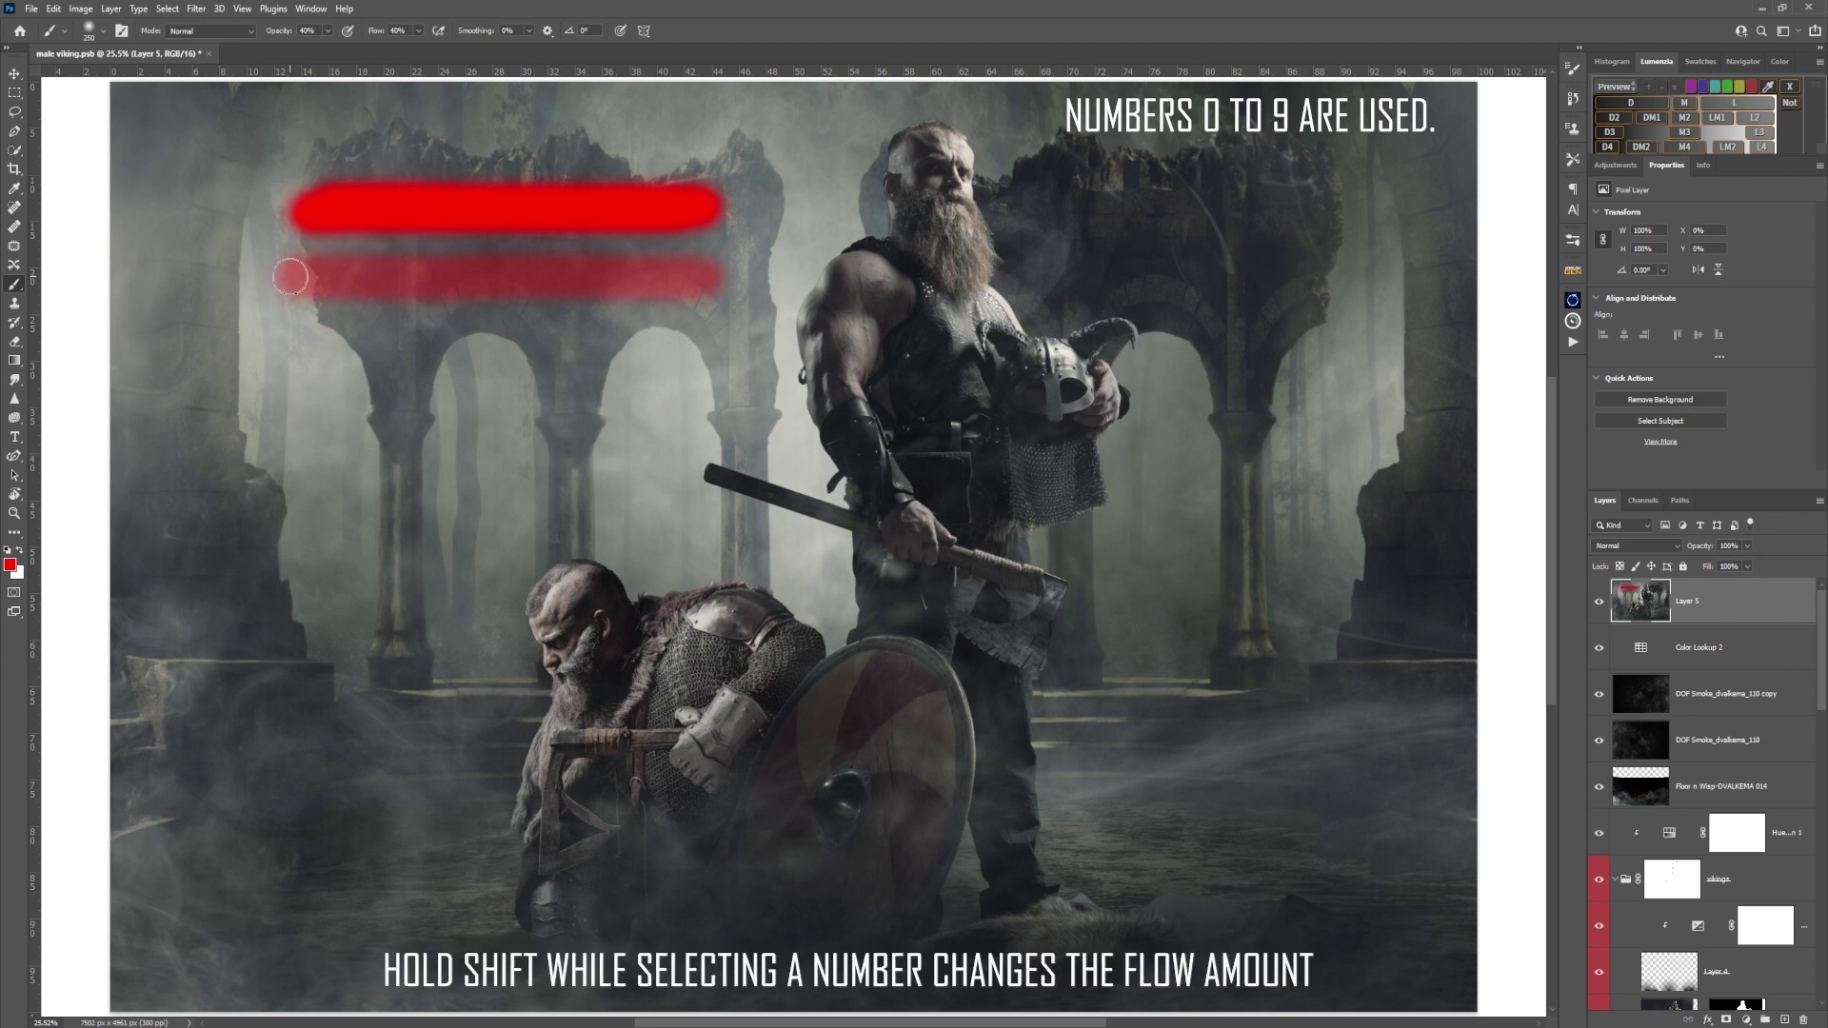
{"action": "left_click_drag", "start_coordinate": [303, 355], "coordinate": [722, 356]}
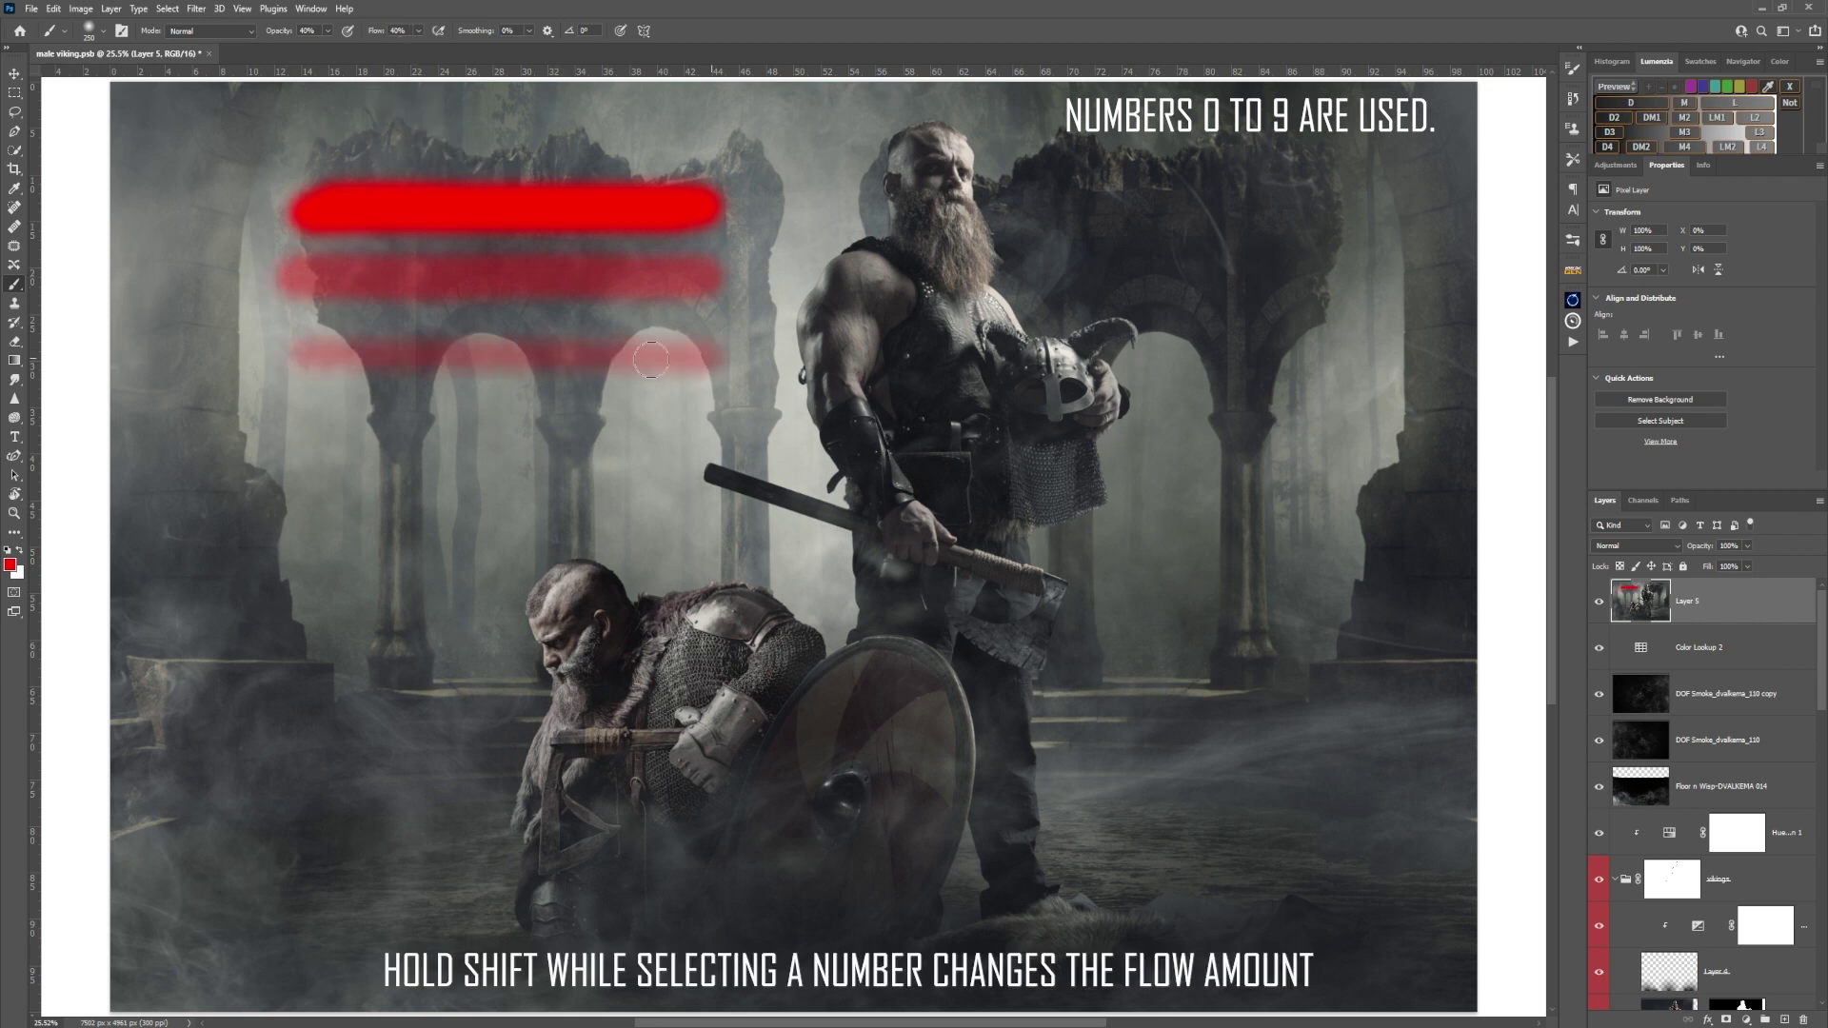
{"action": "left_click_drag", "start_coordinate": [300, 368], "coordinate": [699, 371]}
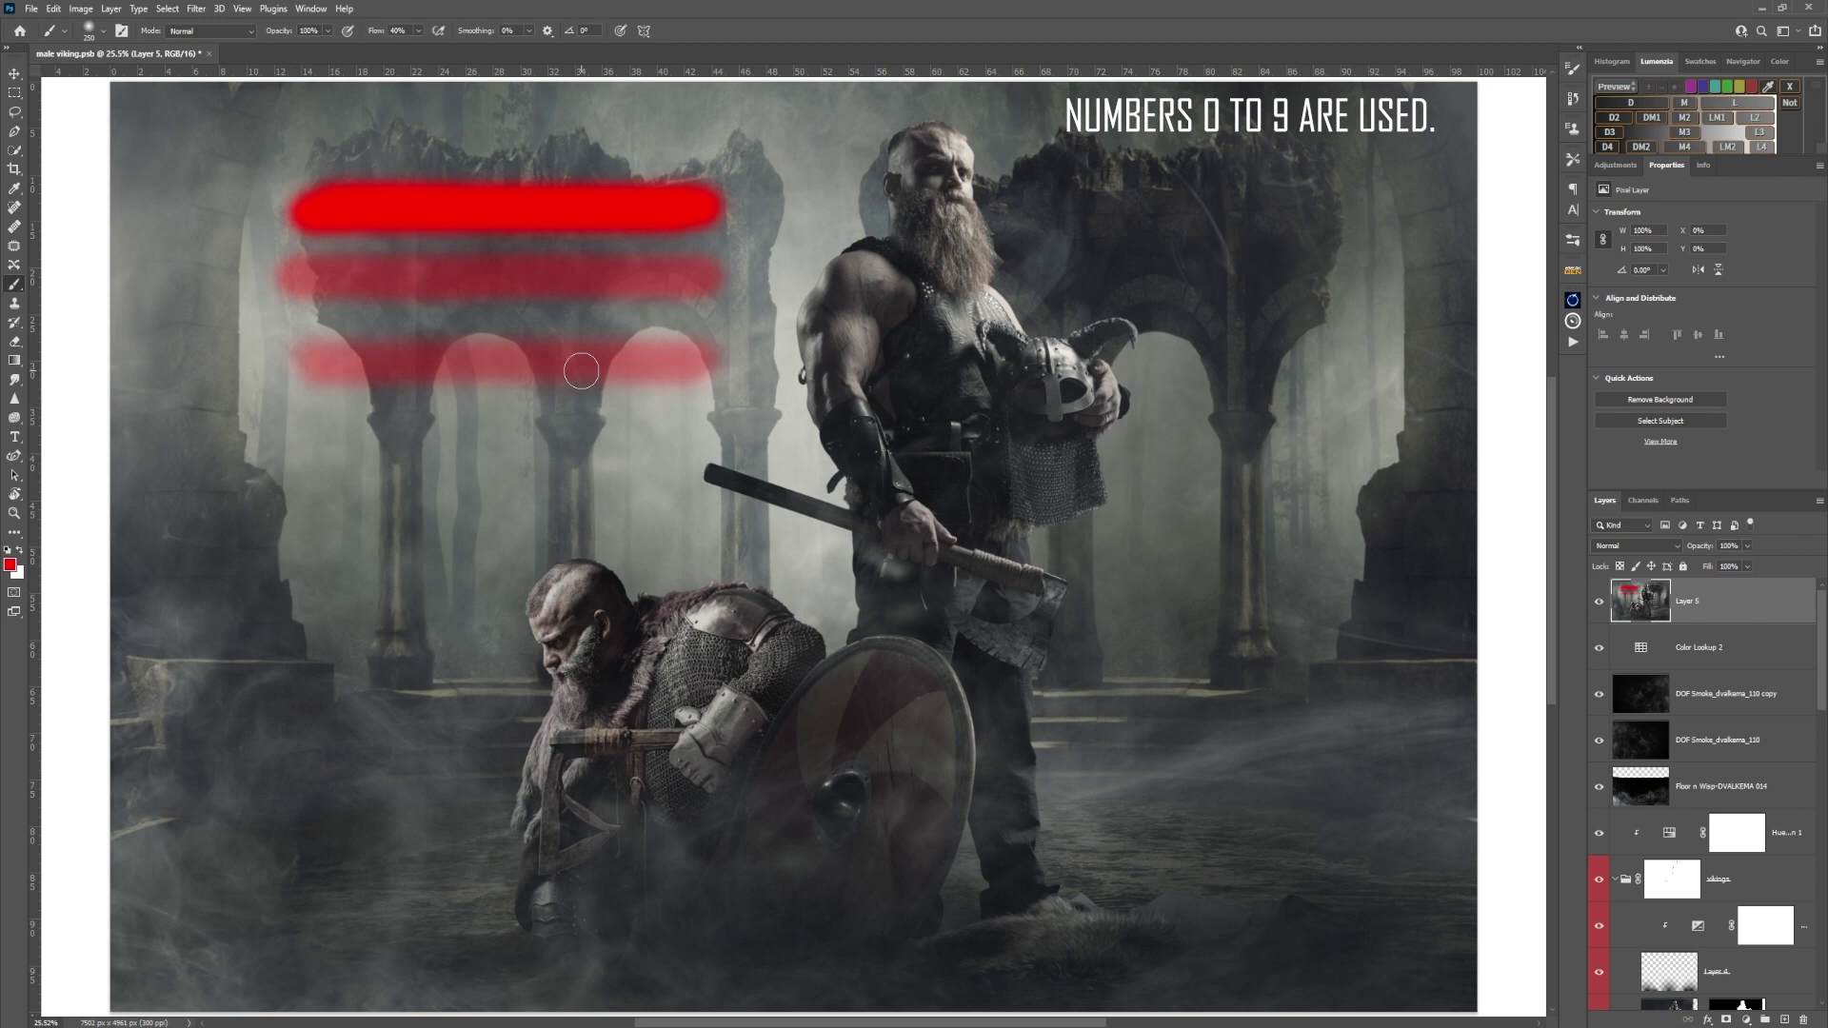
{"action": "left_click", "coordinate": [14, 73]}
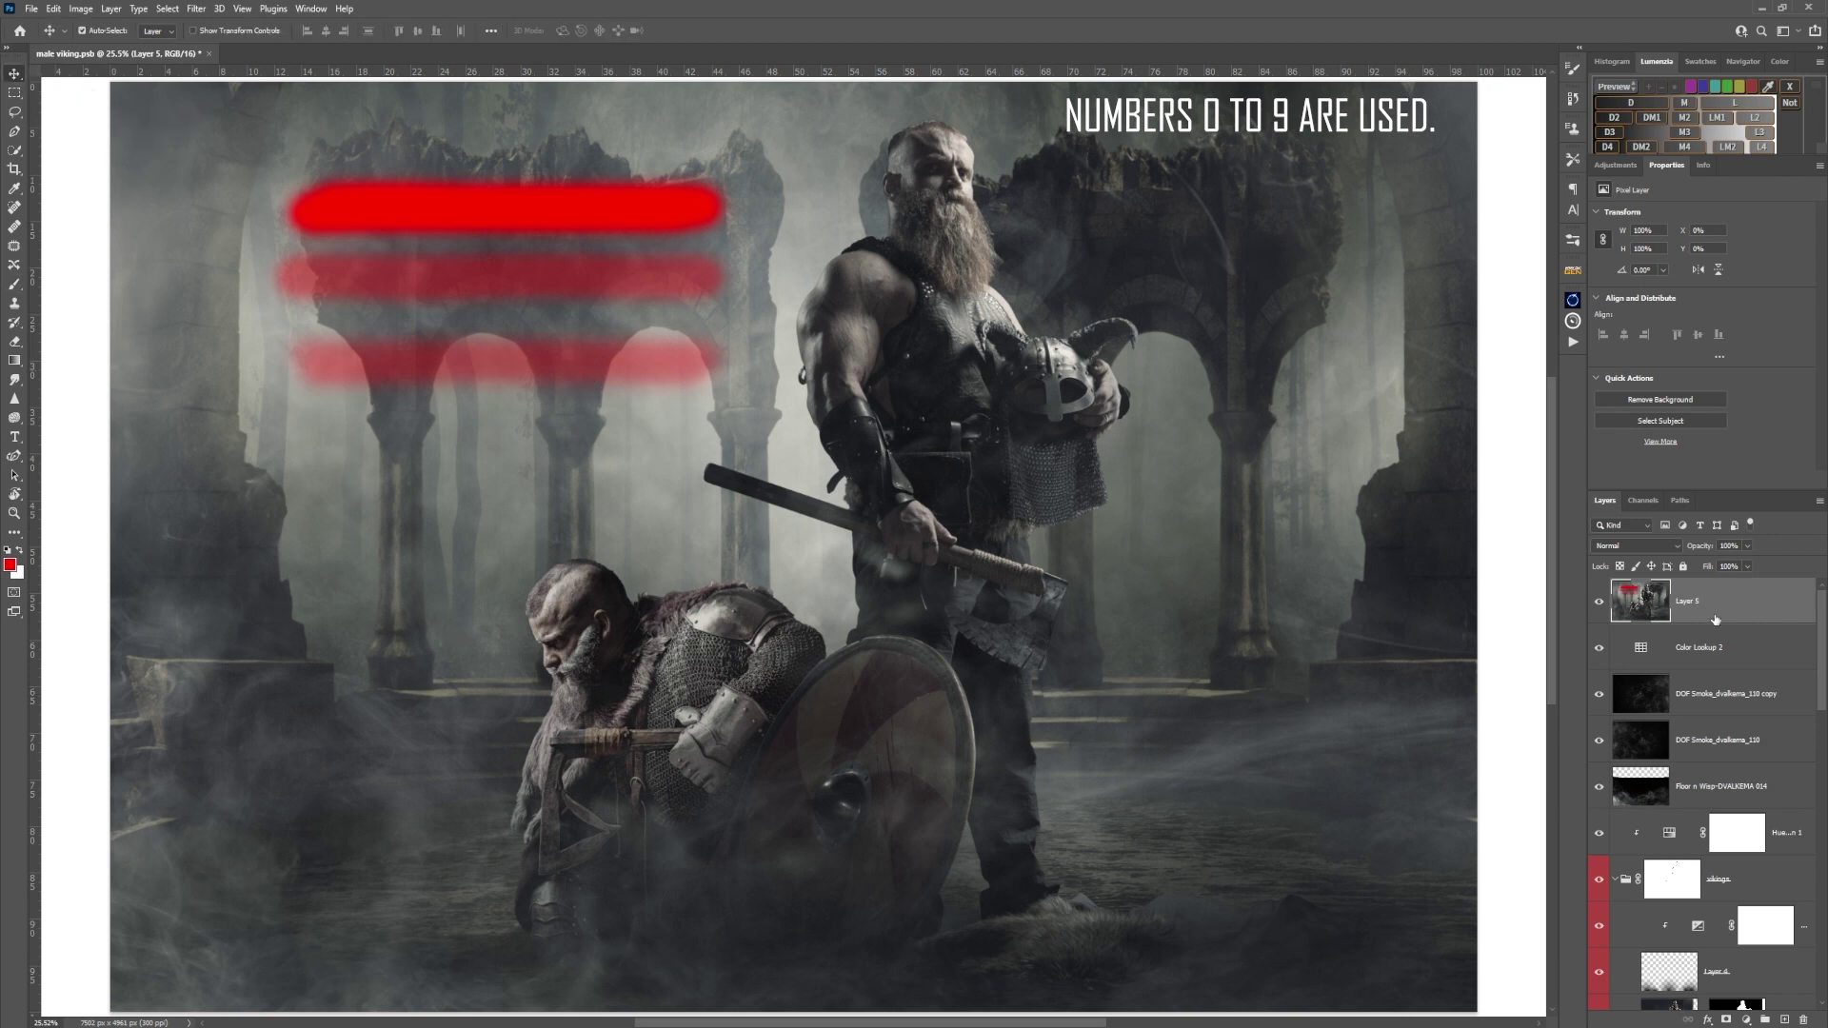
{"action": "key", "text": "3"}
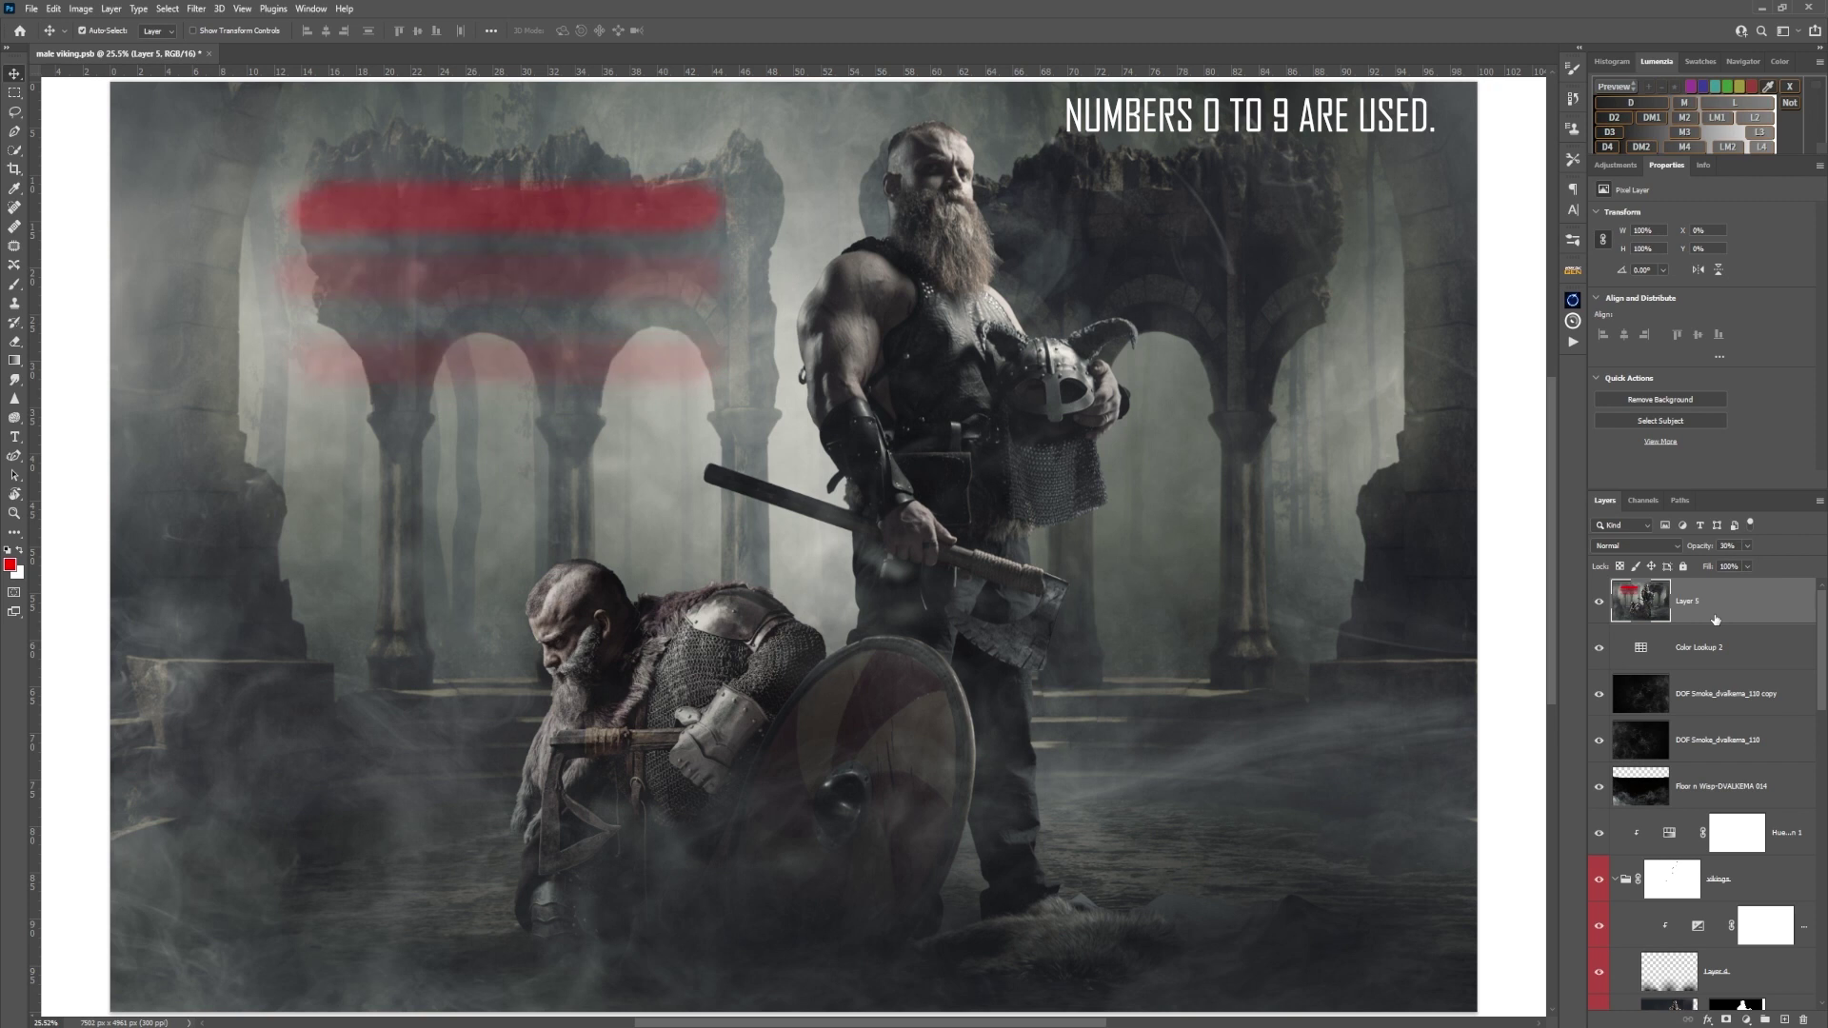